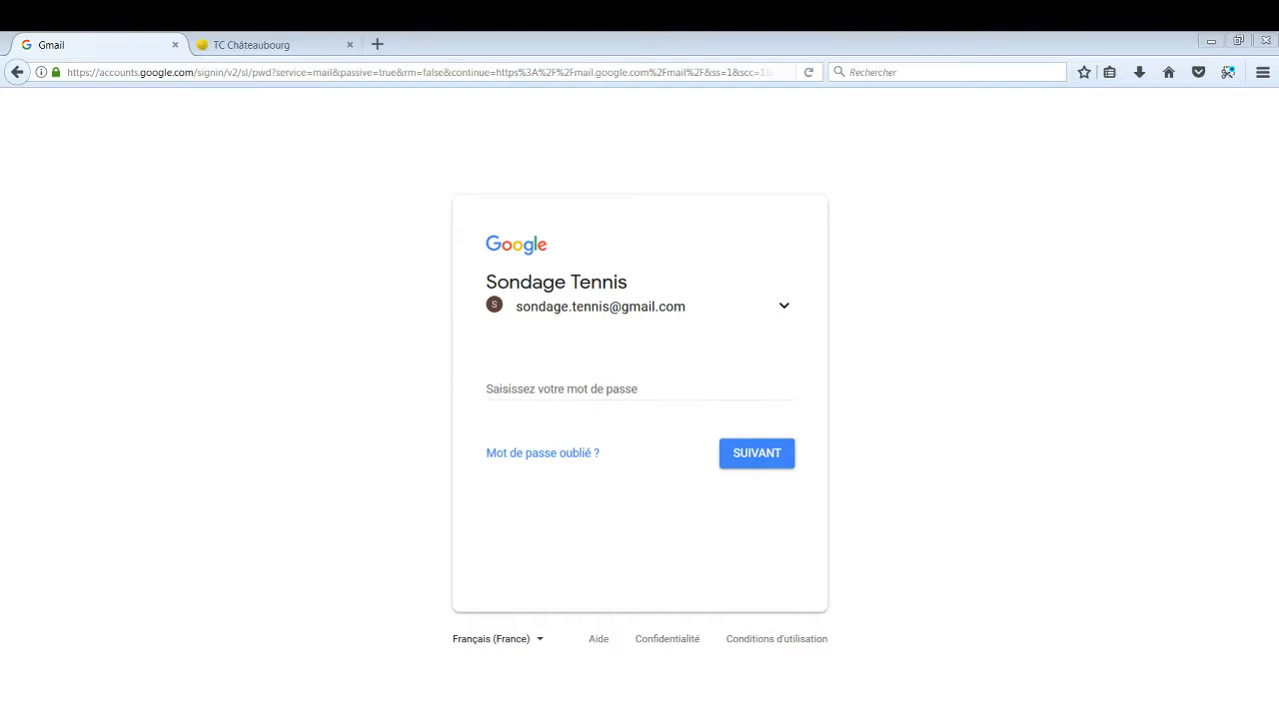
Enter the tennis survey account's password and sign in to reach the Gmail inbox
click(724, 392)
text(••)
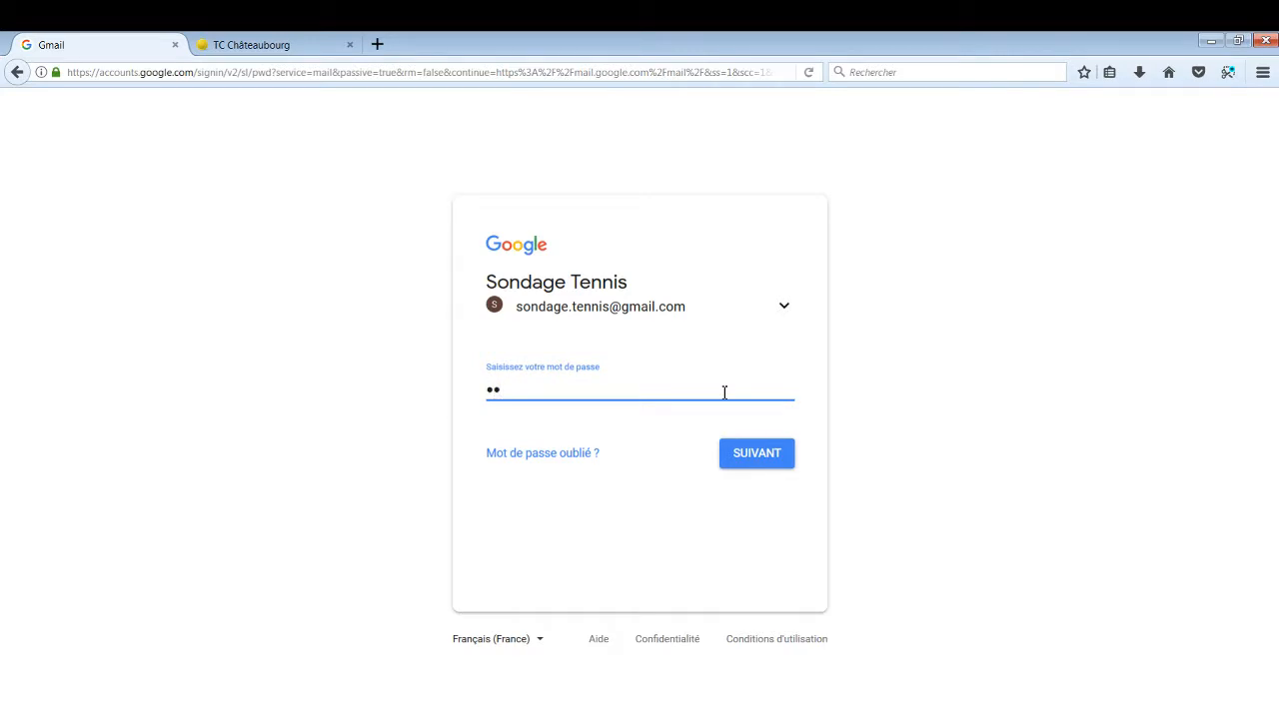
text(••••••)
click(751, 452)
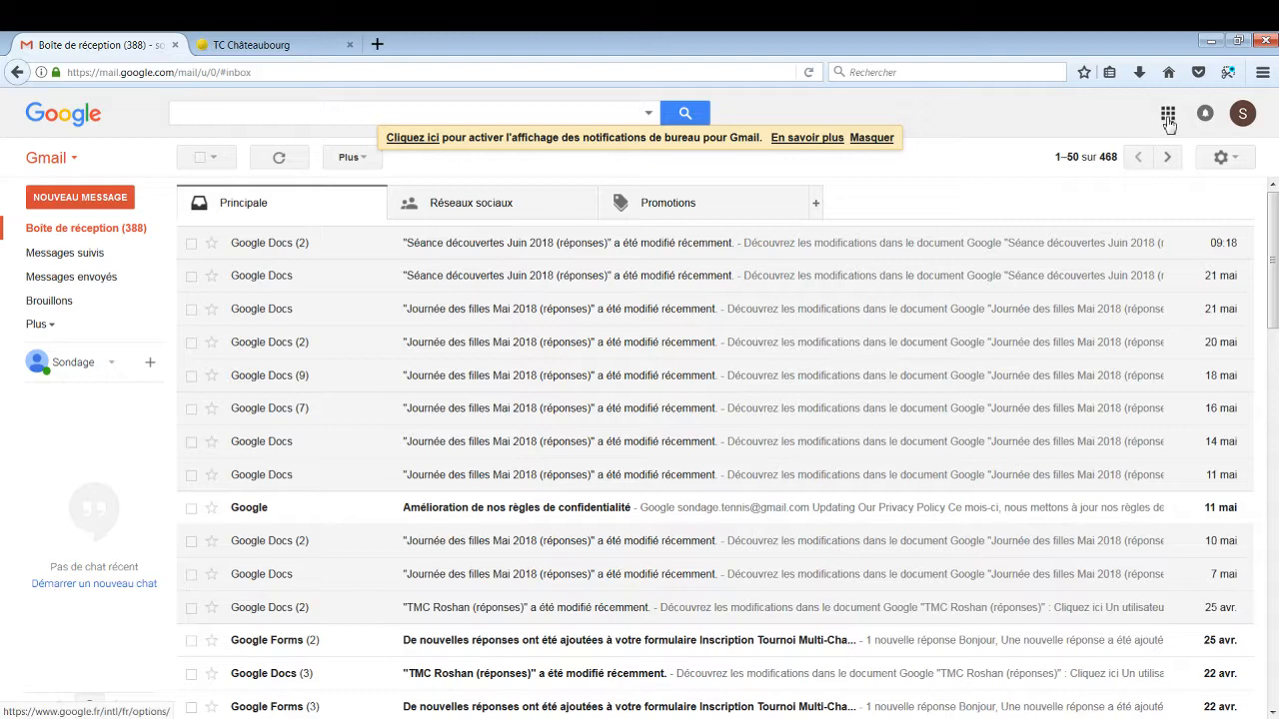
Open Google Drive in a new tab from Gmail's Google apps grid
click(1168, 116)
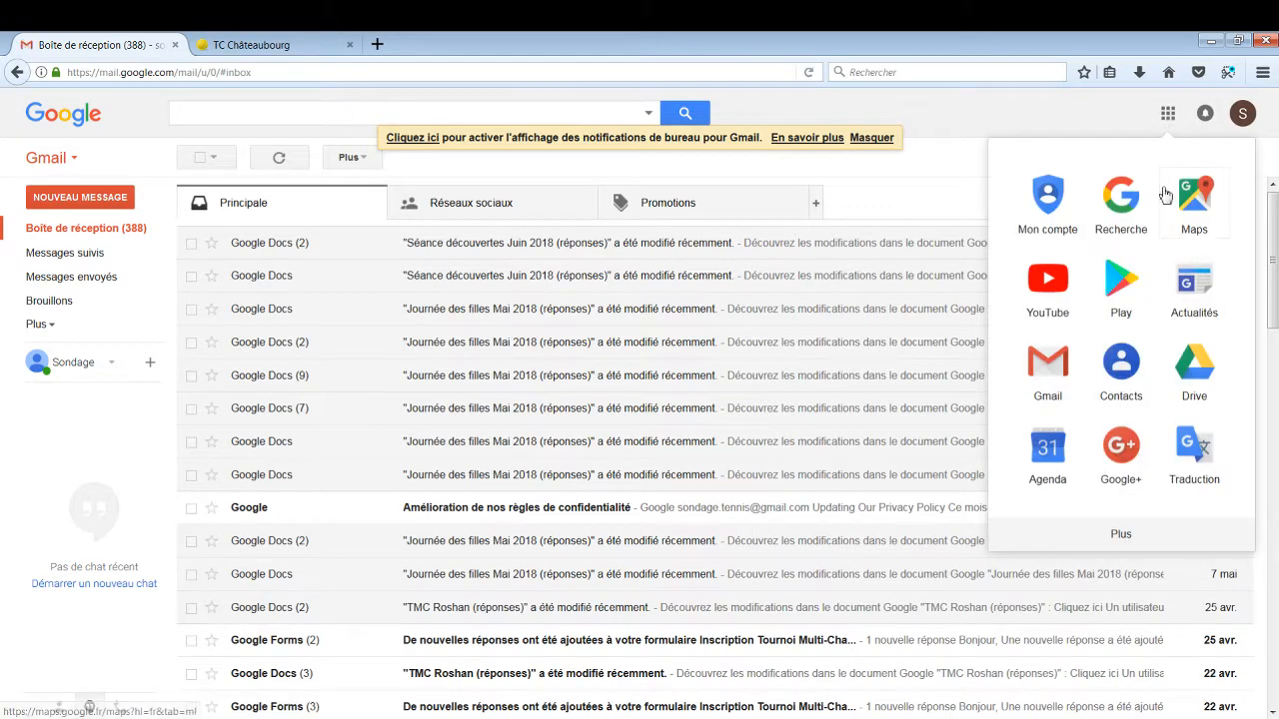
click(1196, 375)
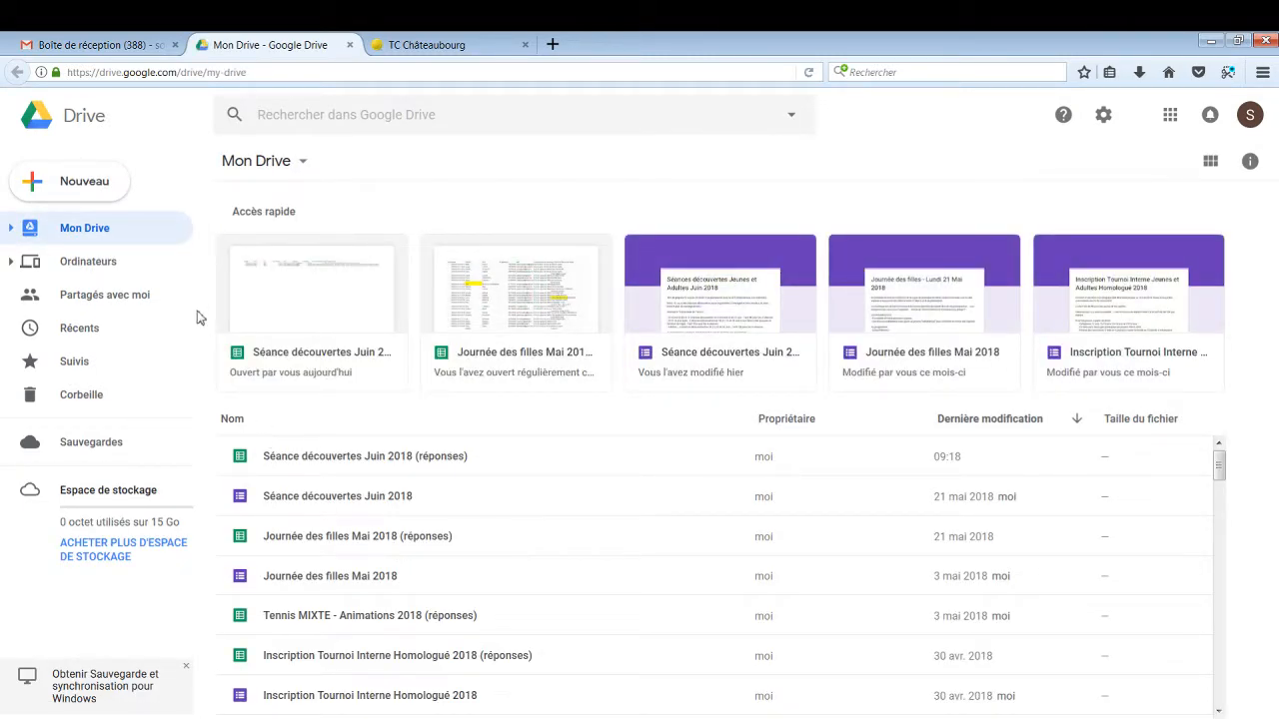
Create a new blank Google Form from Drive's Nouveau menu under Plus
click(101, 189)
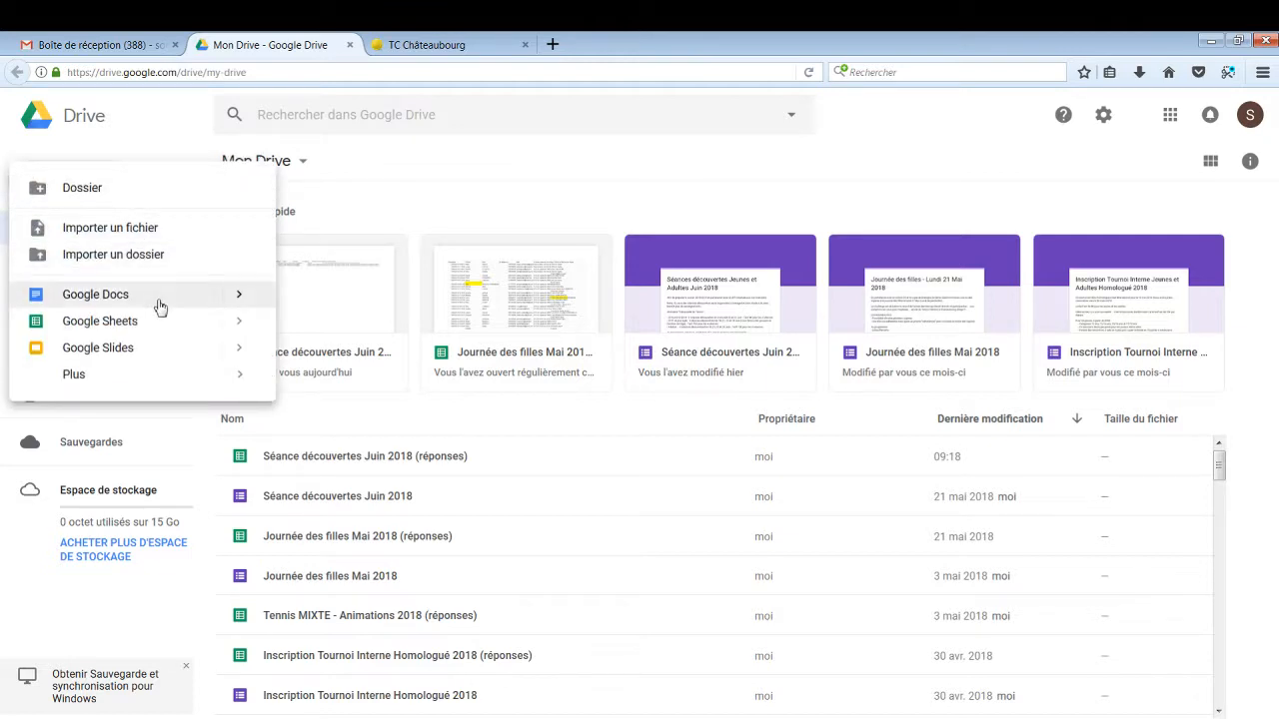
mouse_move(246, 377)
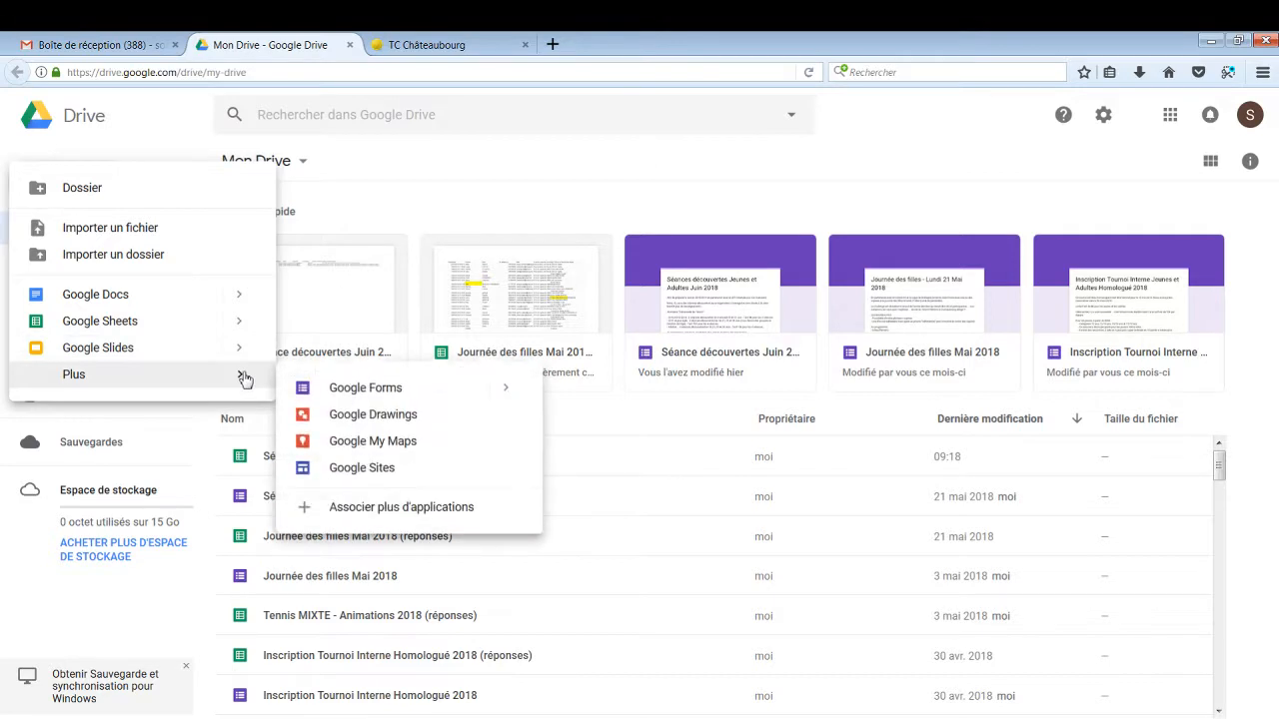
click(361, 396)
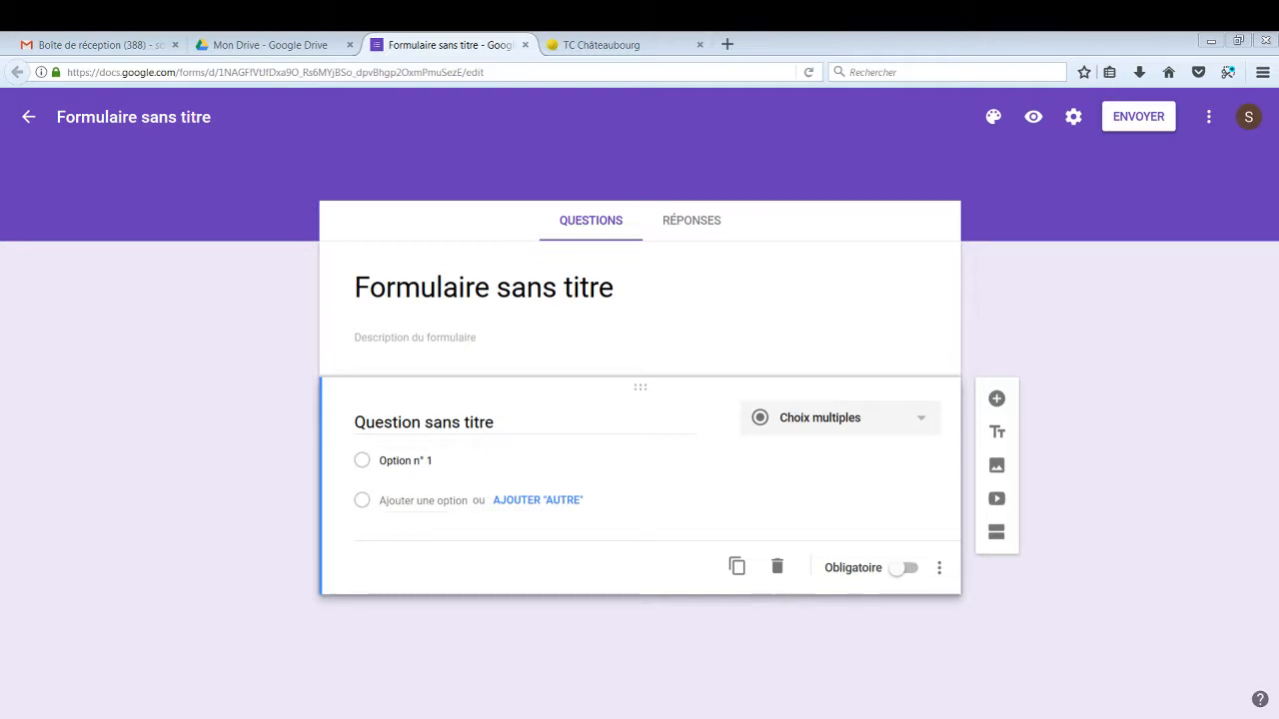
Replace the default form title with 'Séances découvertes Jeunes et Adultes Juin 2018'
click(675, 297)
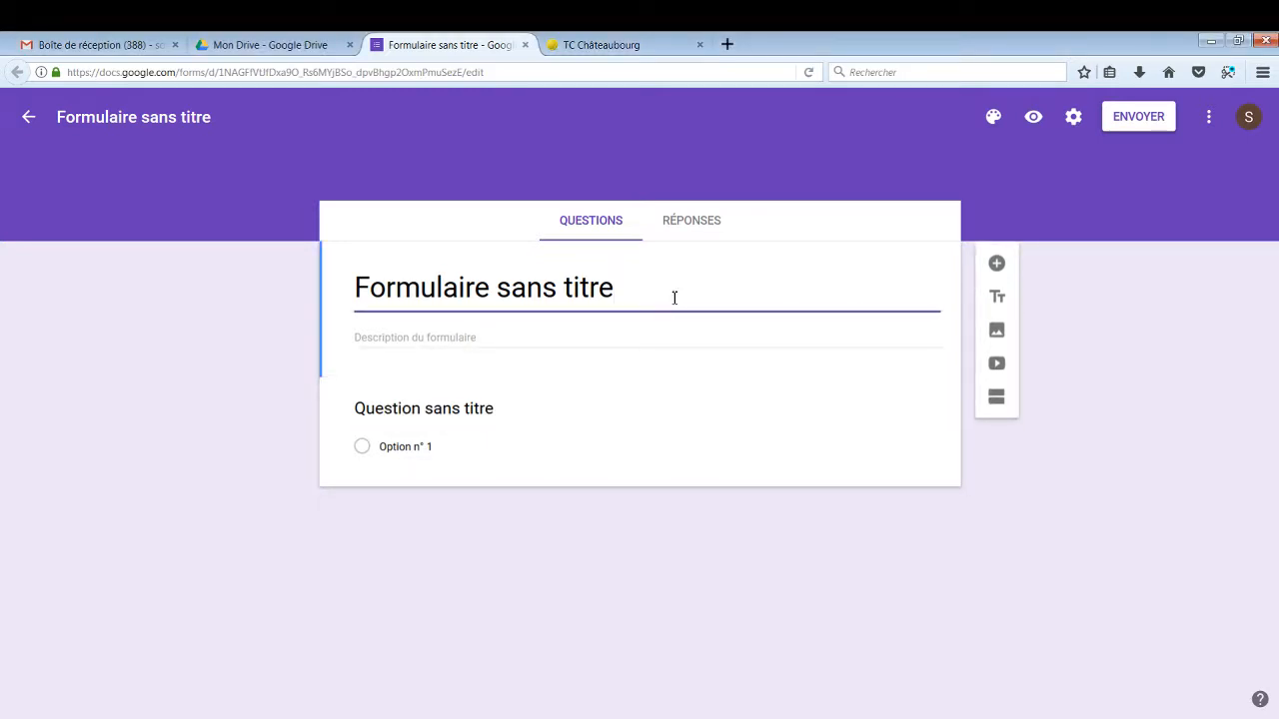
drag(634, 289, 311, 286)
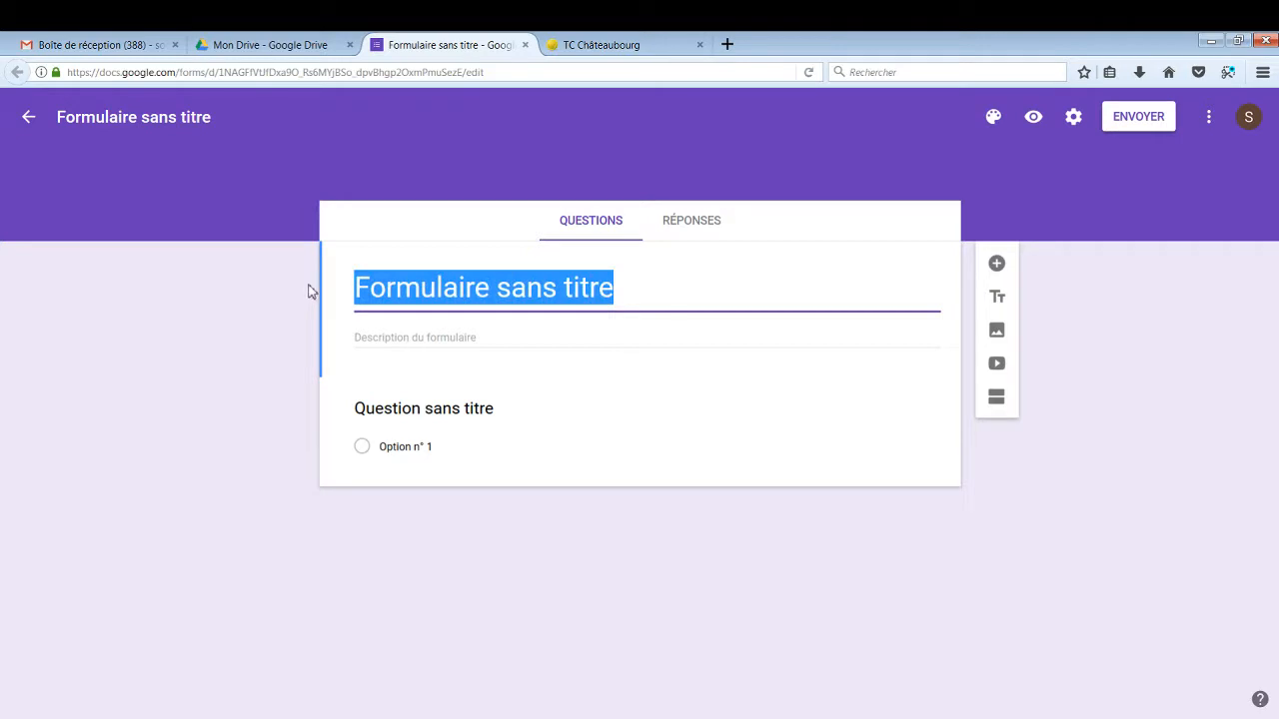
text(Séances découvertes Jeunes et Adultes Juin 2018)
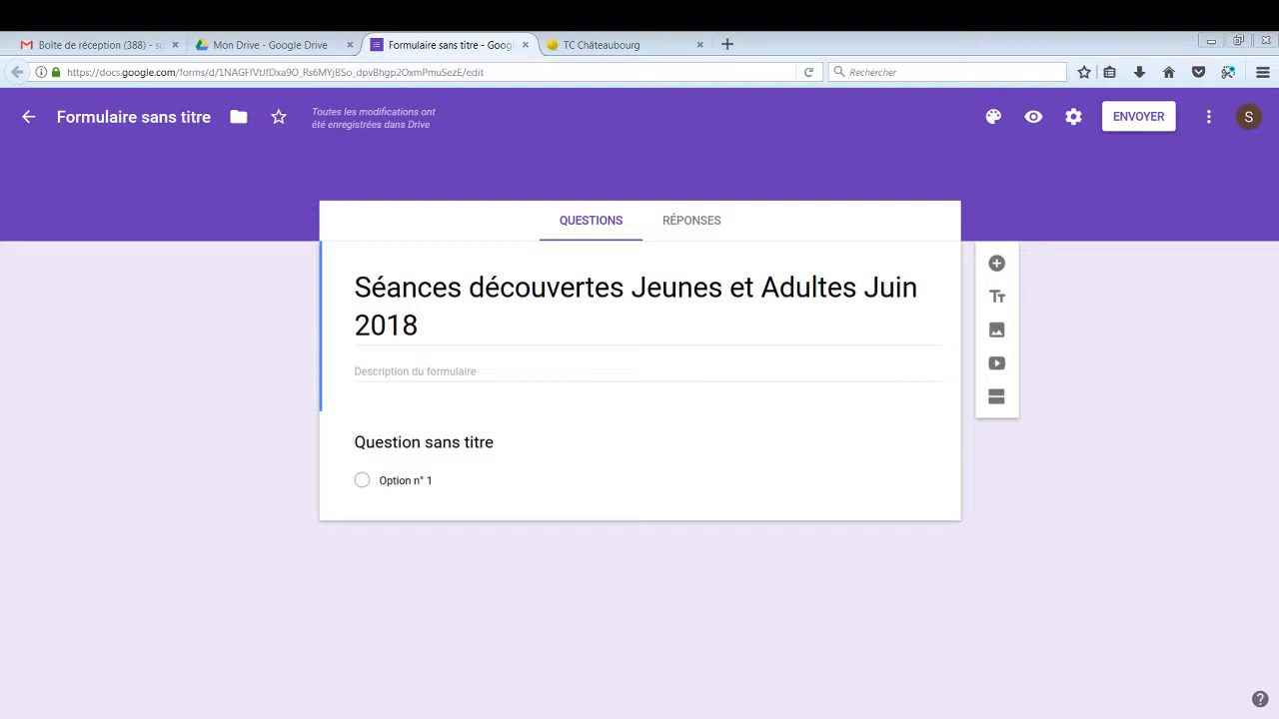
Paste the multi-paragraph event description into the form description field
click(739, 372)
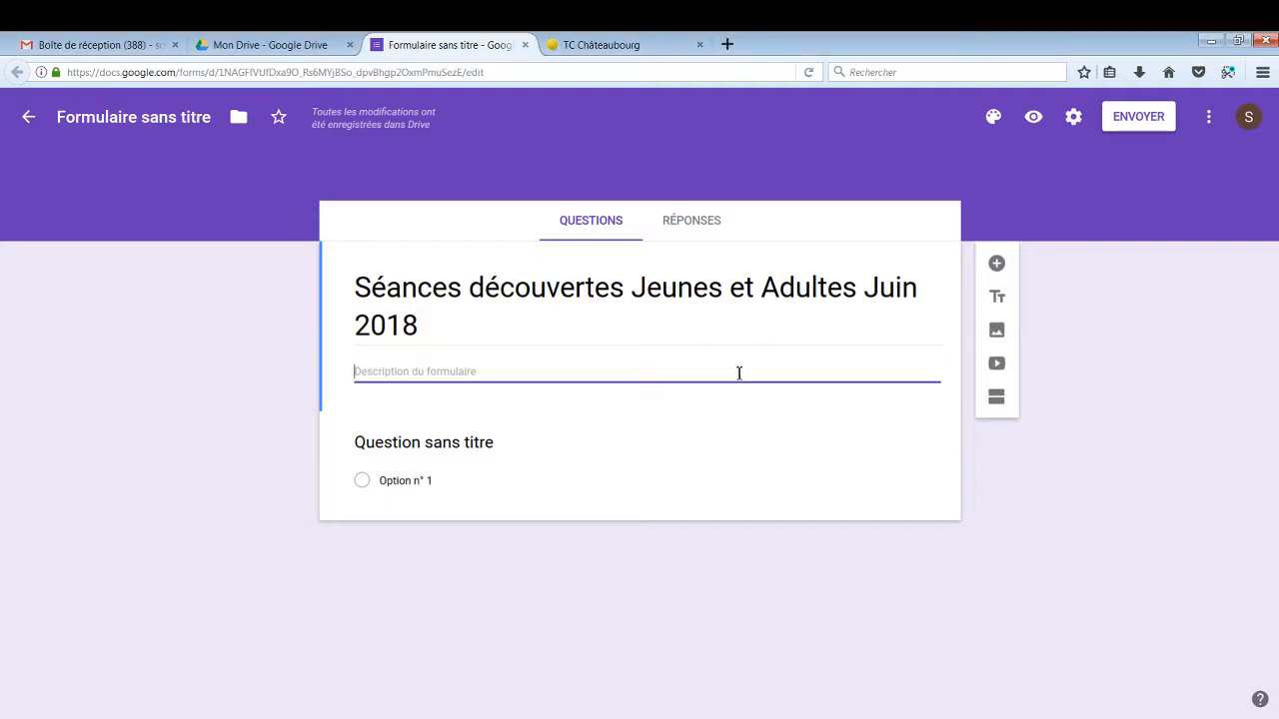
key(ctrl+v)
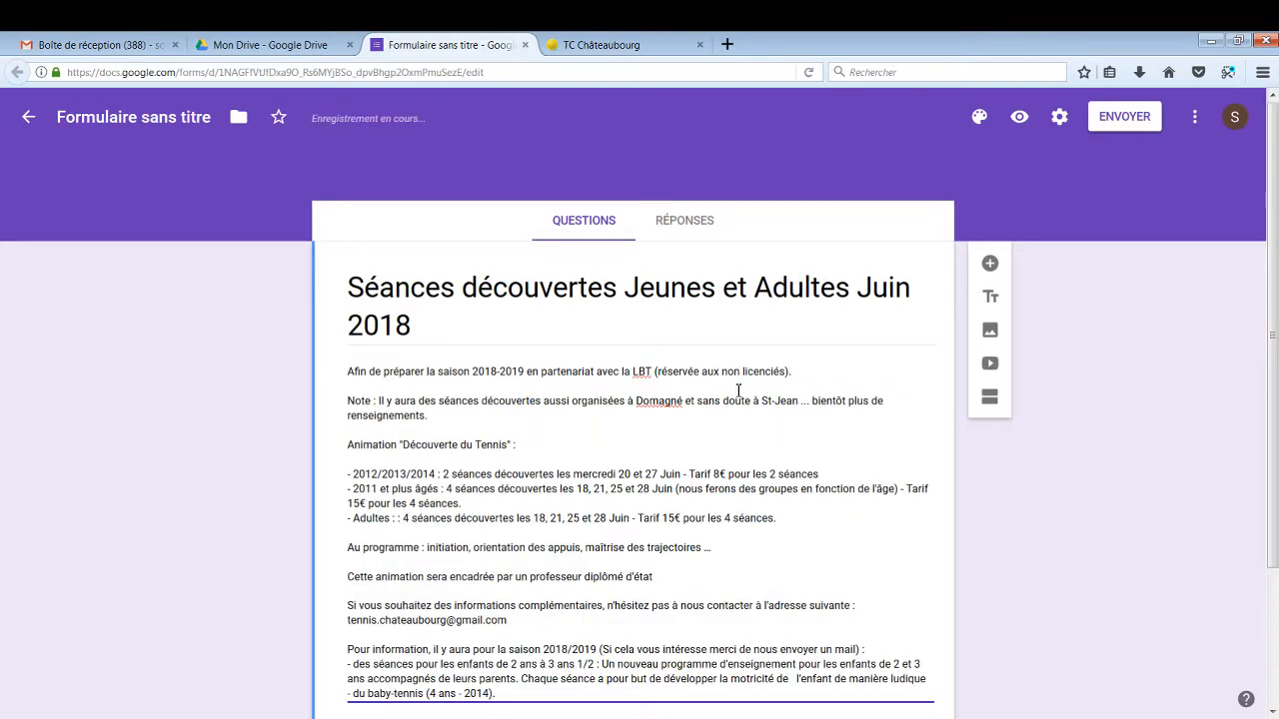
scroll(738, 388, down, 2)
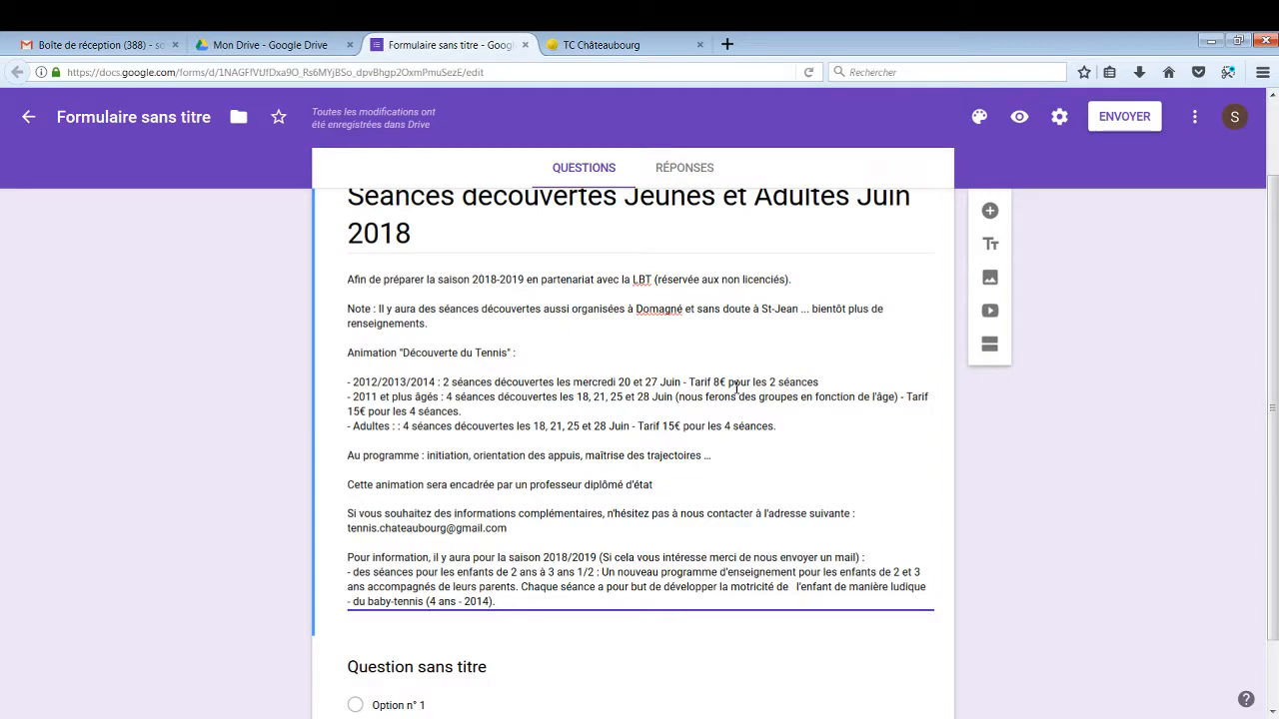
scroll(737, 388, up, 2)
scroll(737, 388, down, 2)
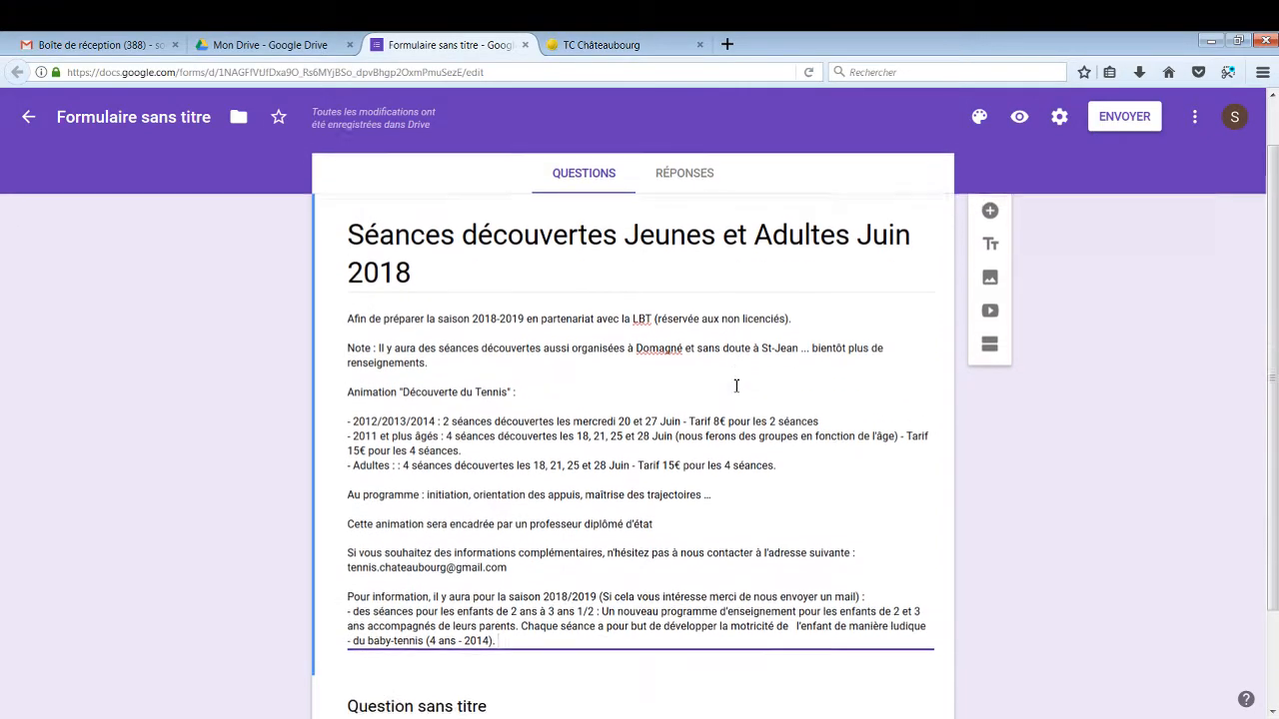
scroll(736, 385, down, 2)
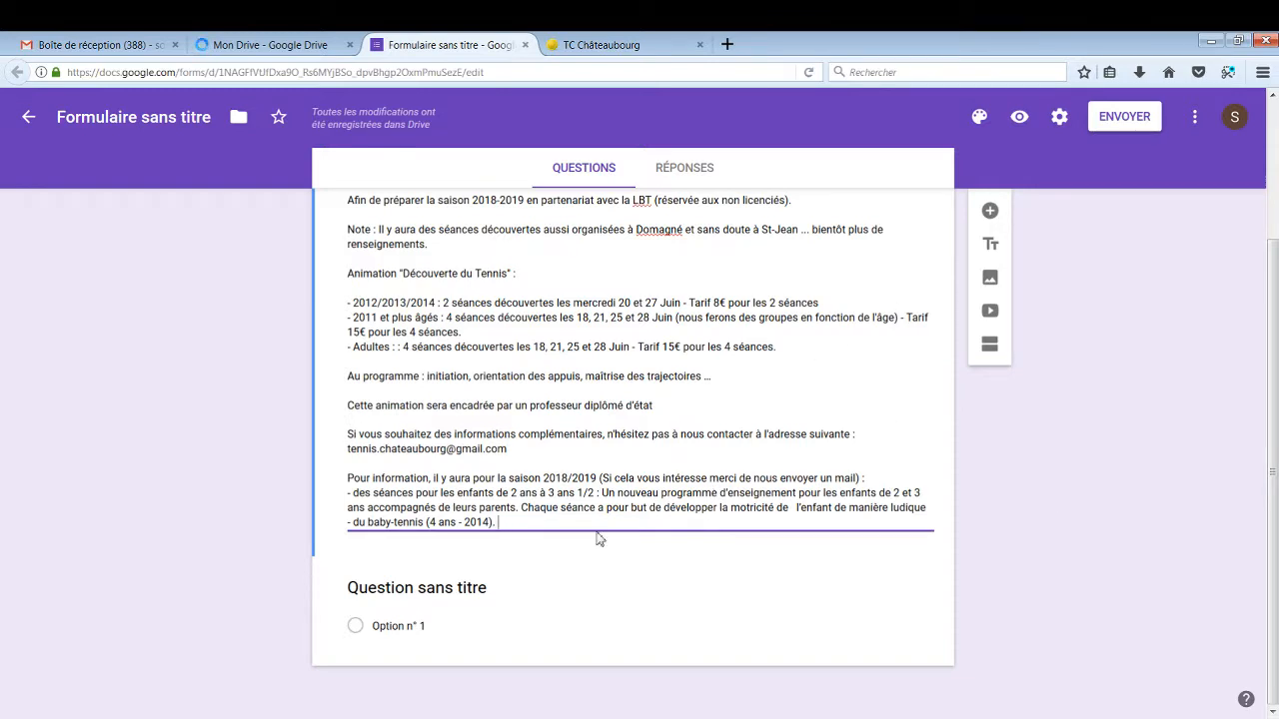
Turn the first question into a required short-answer question titled 'Prénom'
click(501, 590)
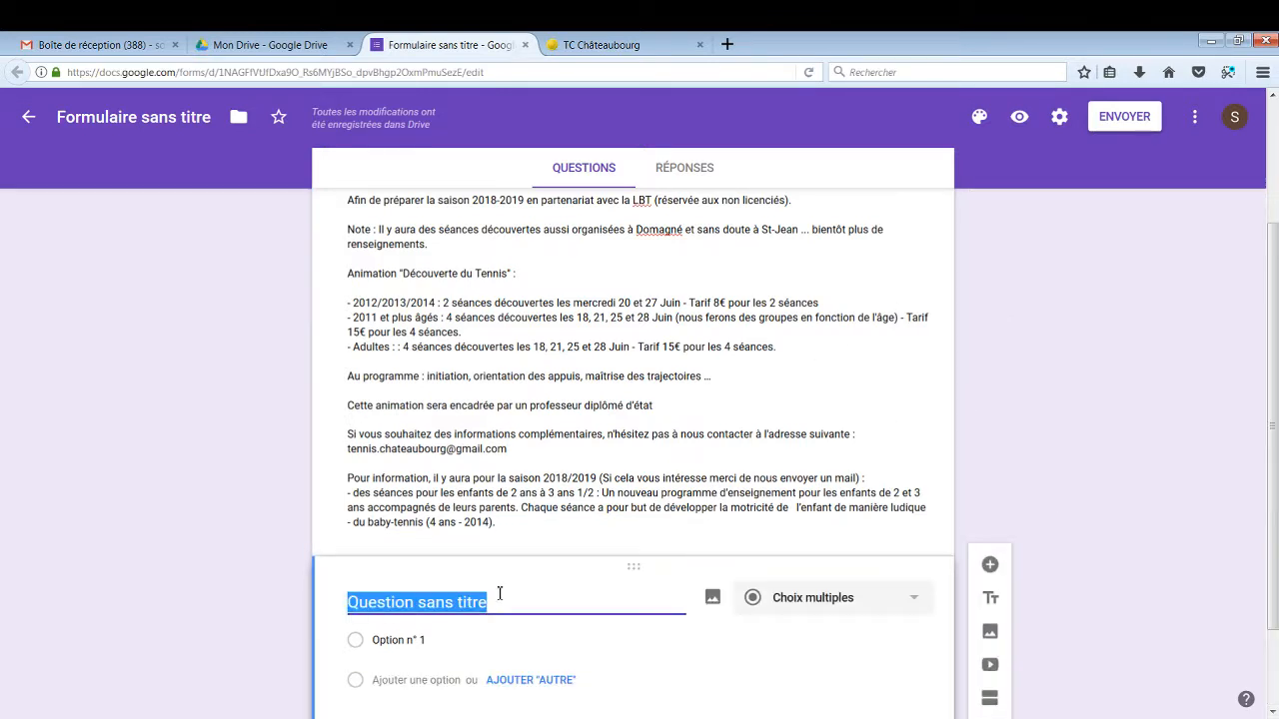
text(Prénom)
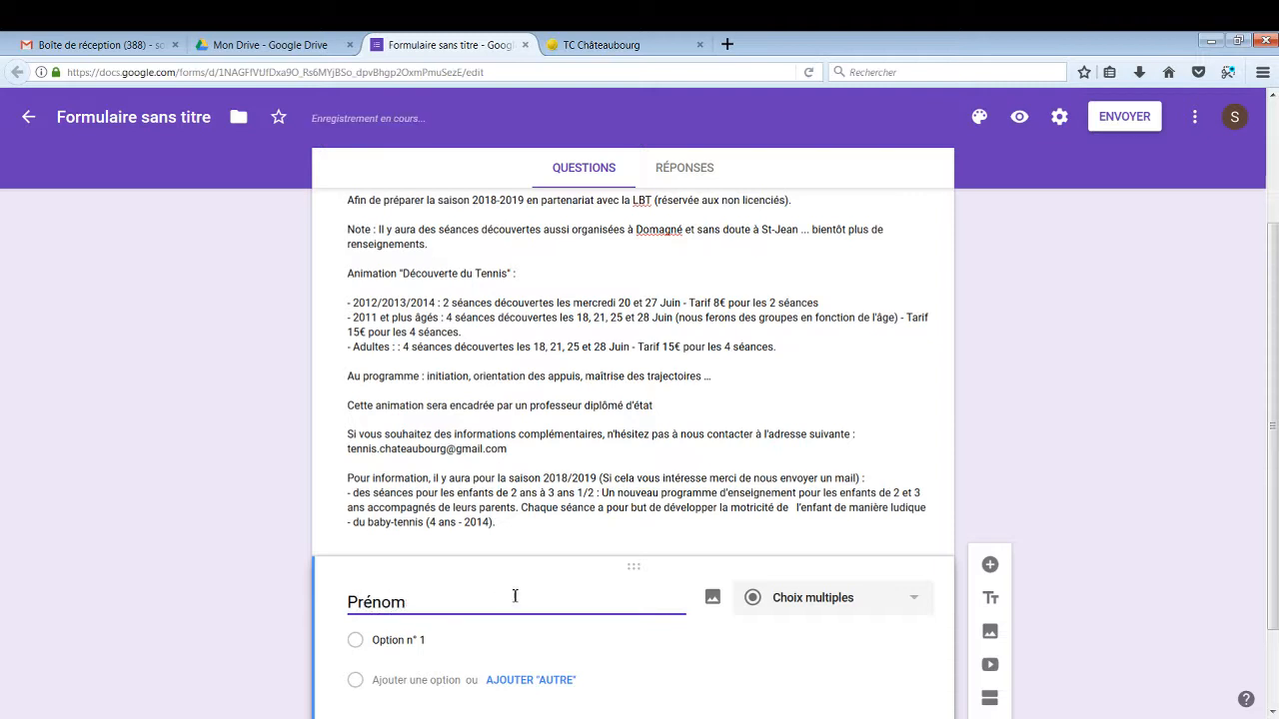
scroll(594, 604, down, 2)
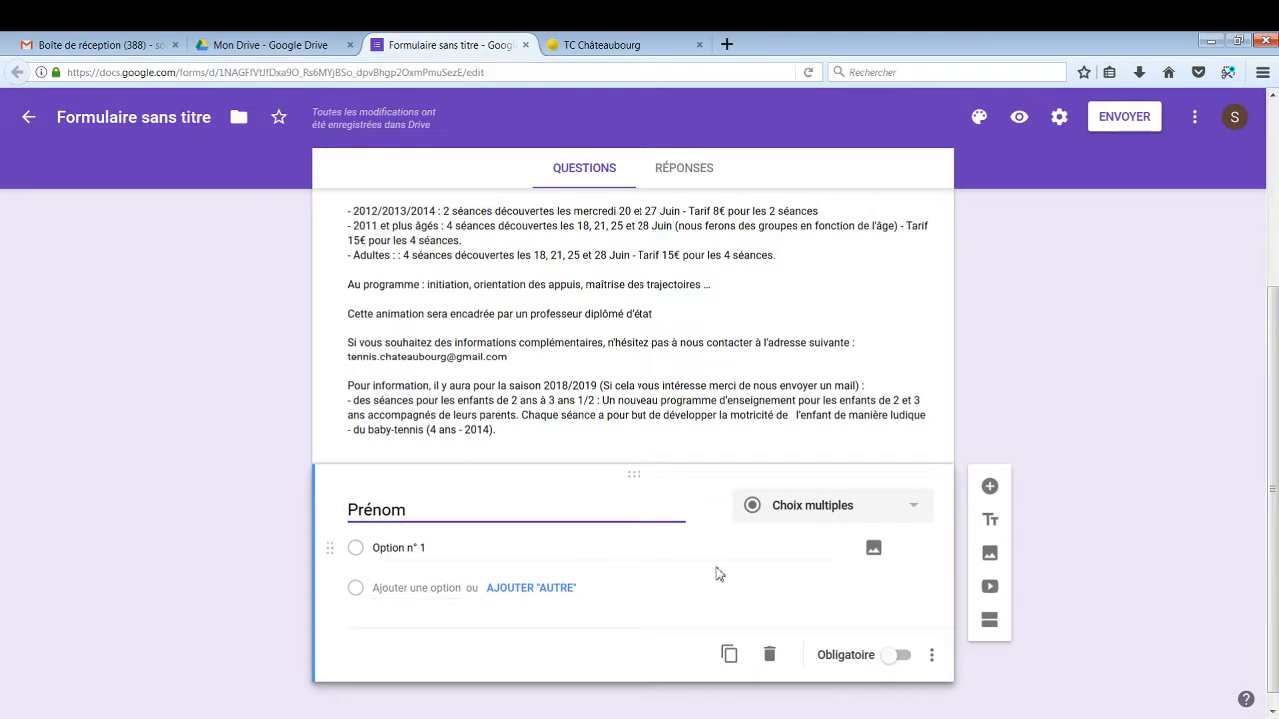
click(913, 510)
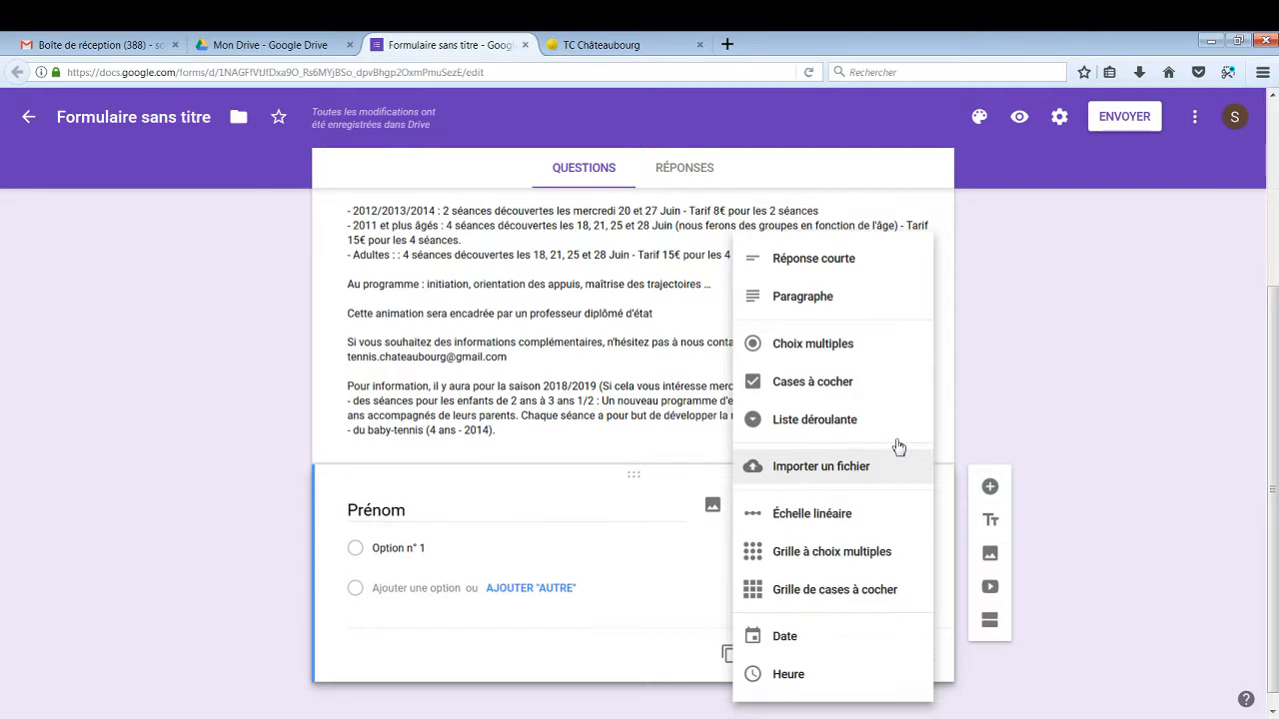
click(824, 262)
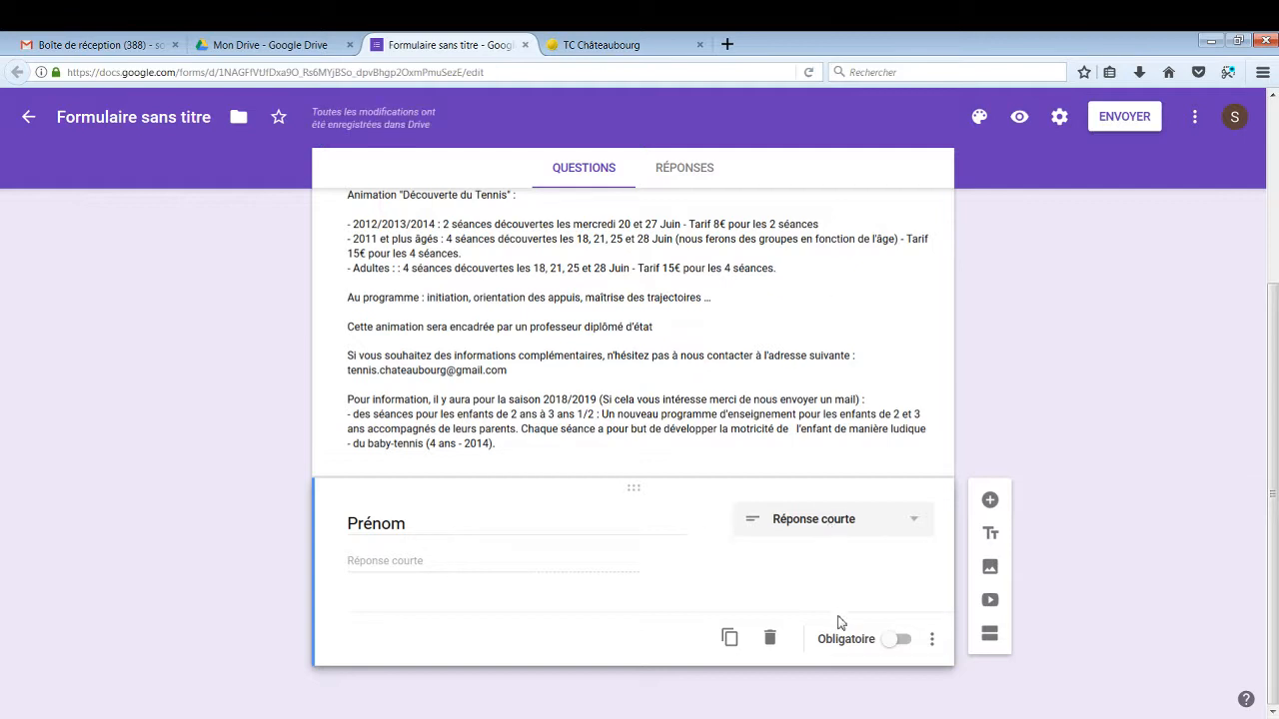
click(902, 644)
Add a short-answer question titled 'Nom' below Prénom
click(990, 502)
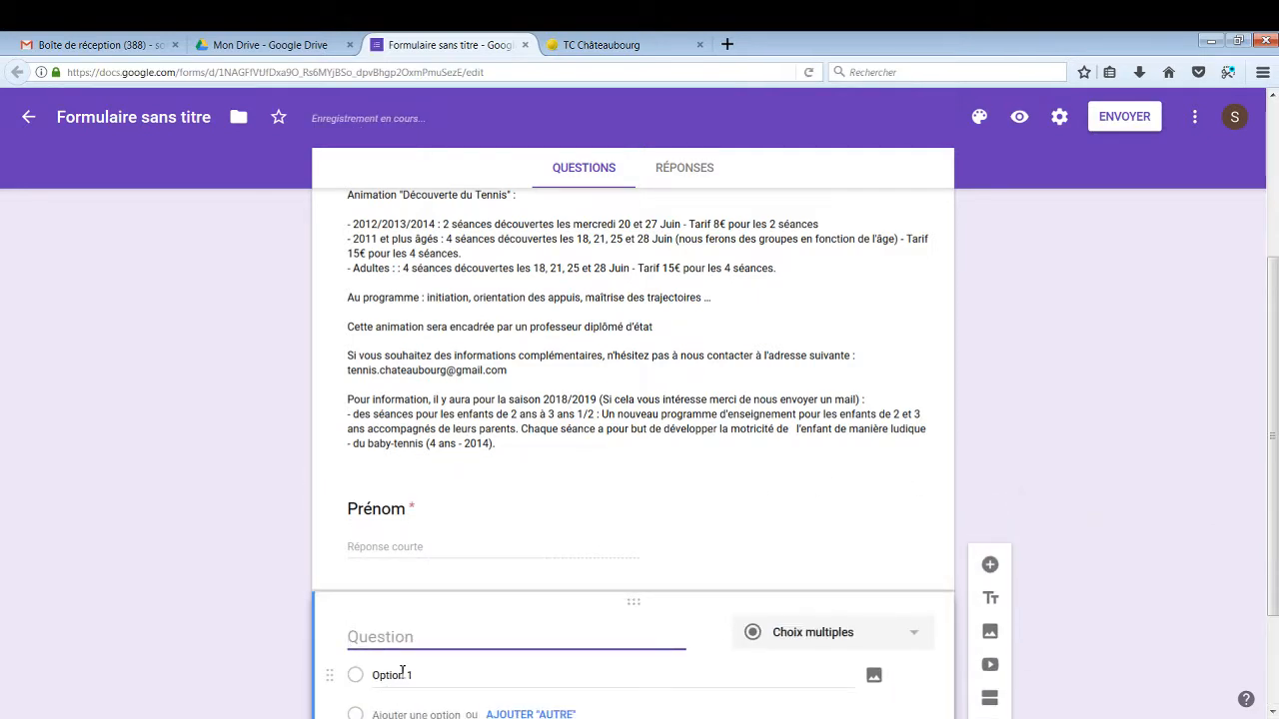
text(Nom)
click(921, 647)
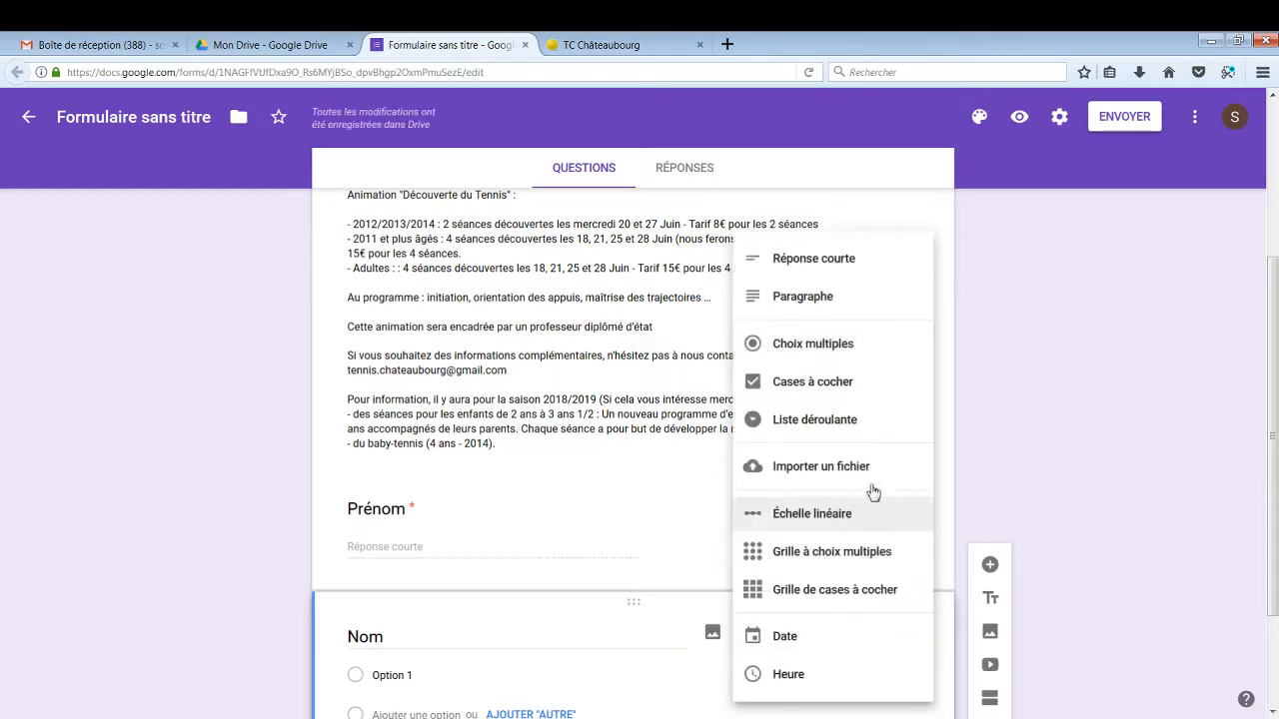
click(819, 259)
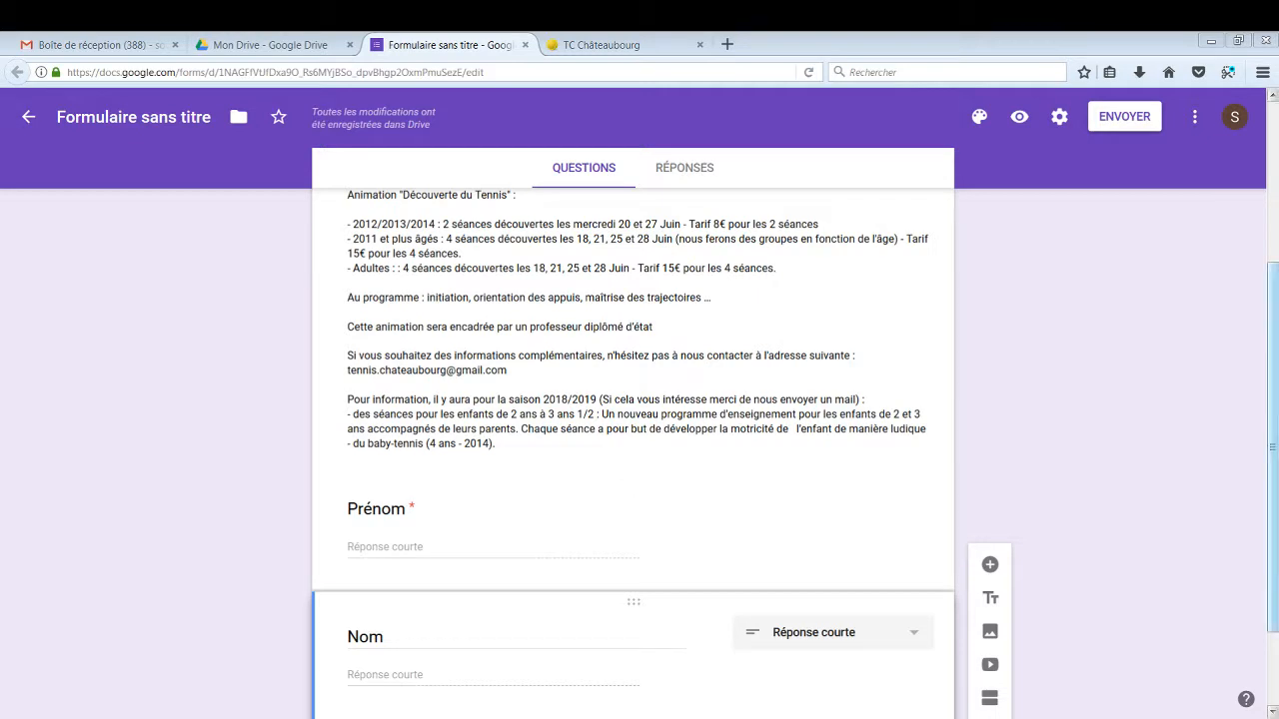
scroll(634, 450, down, 2)
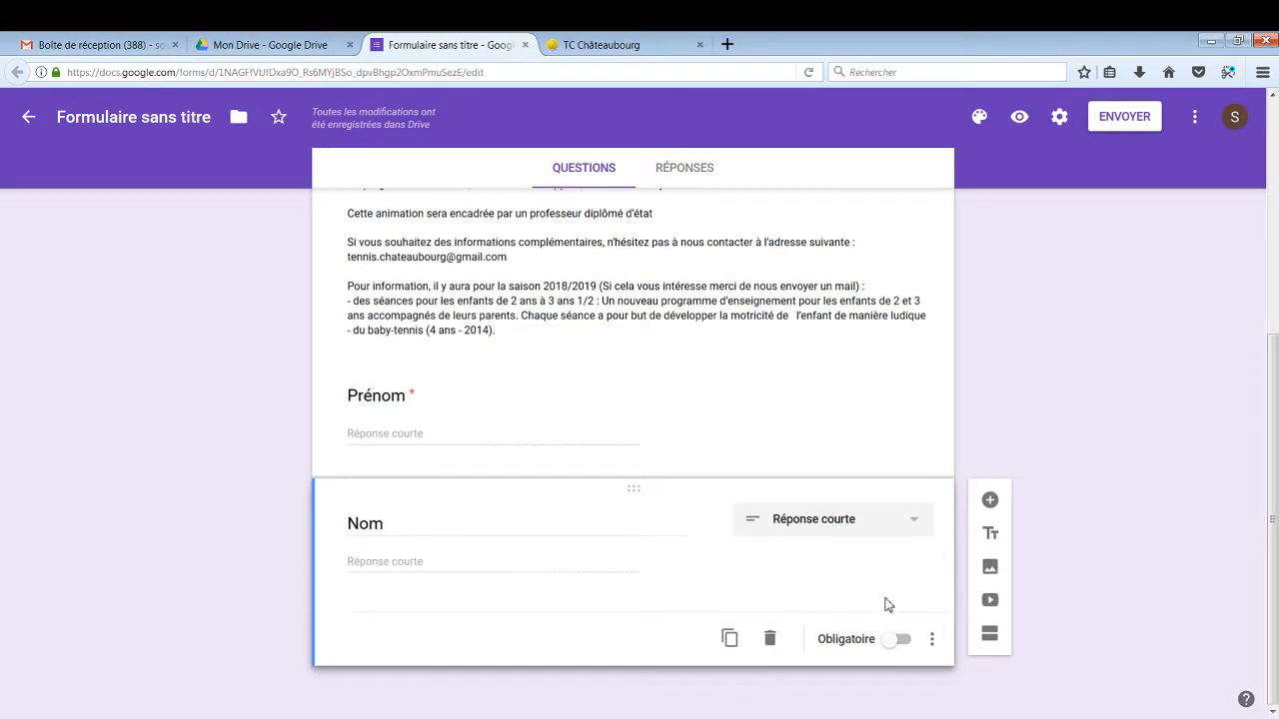
Make Nom required and add a required date question 'Date de Naissance'
click(903, 639)
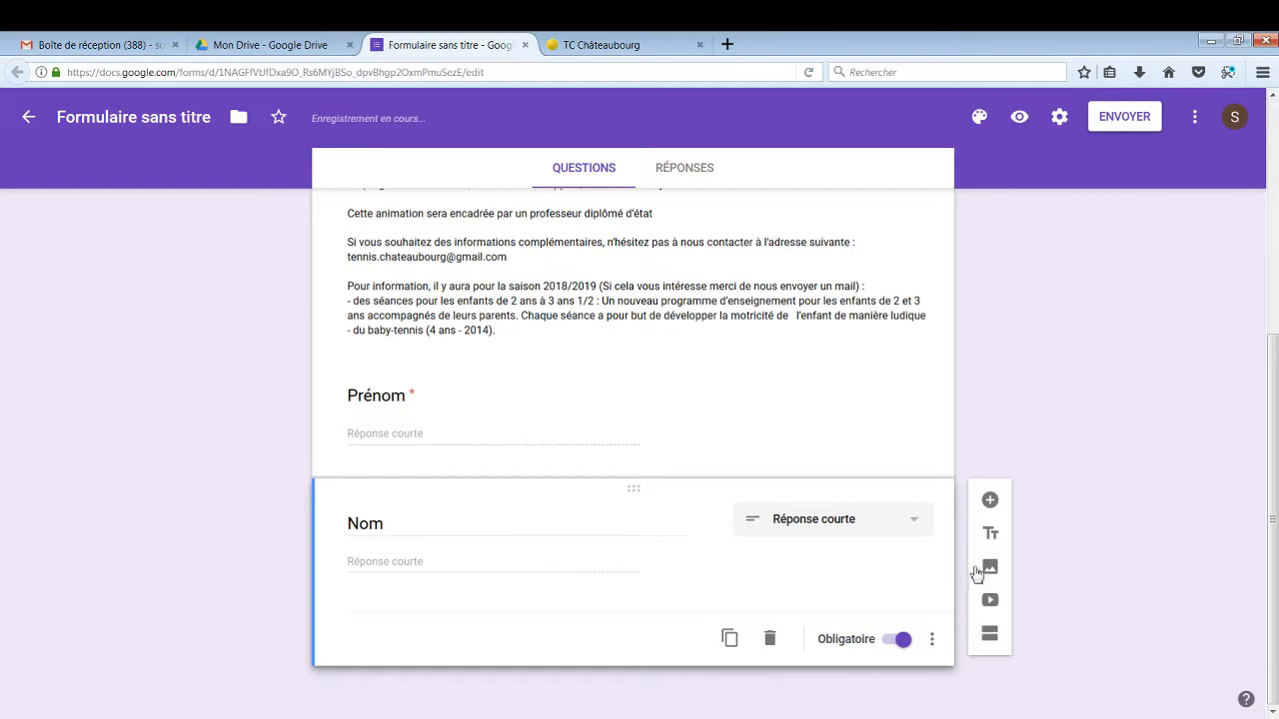
click(988, 506)
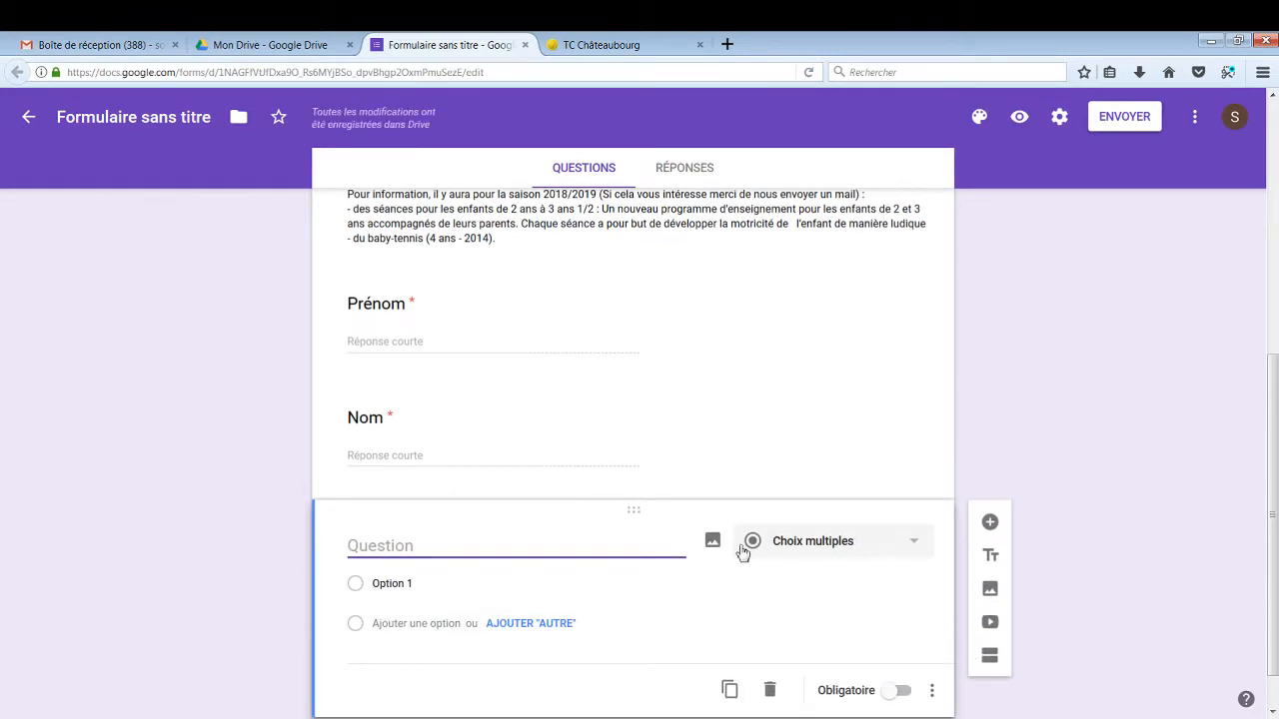
click(921, 545)
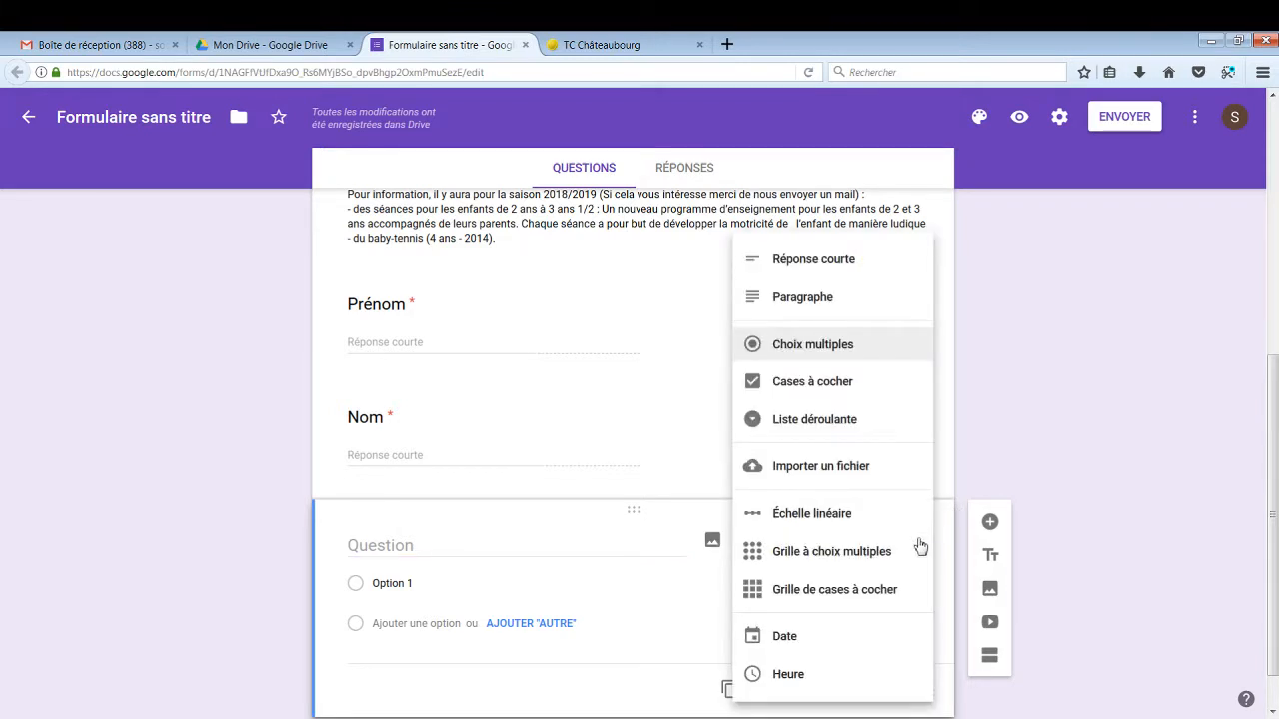
click(855, 638)
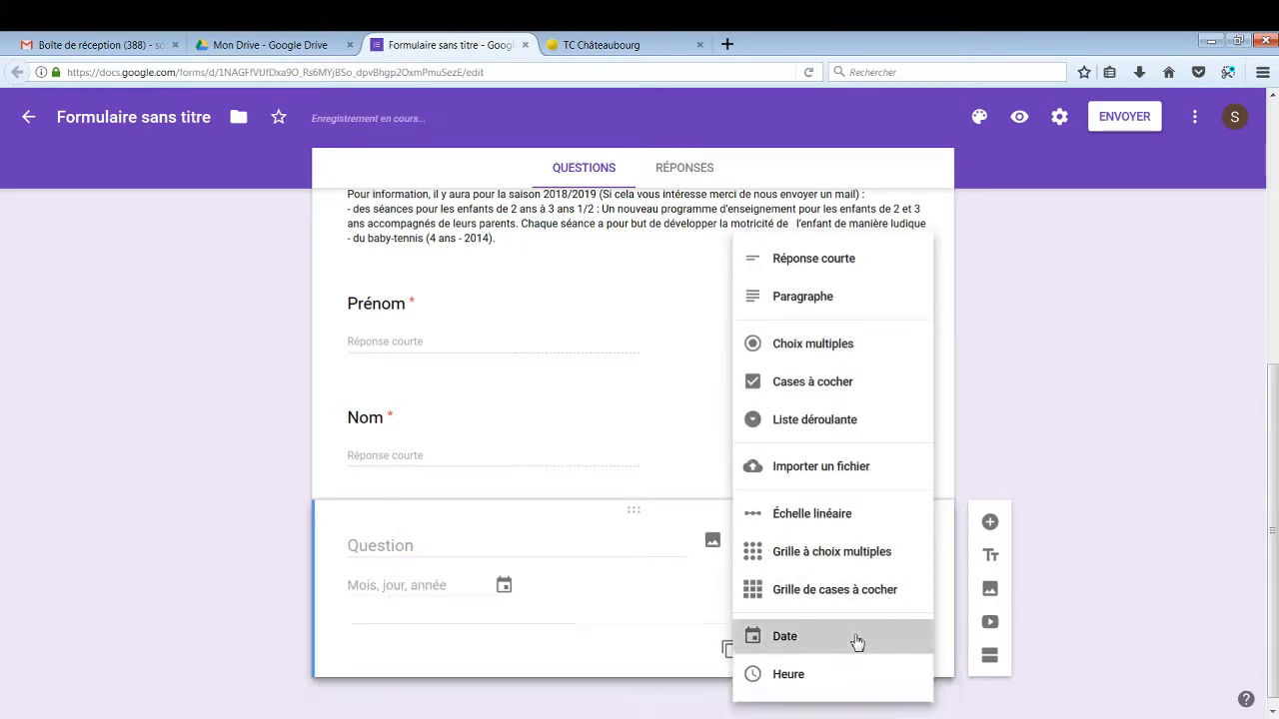
click(570, 549)
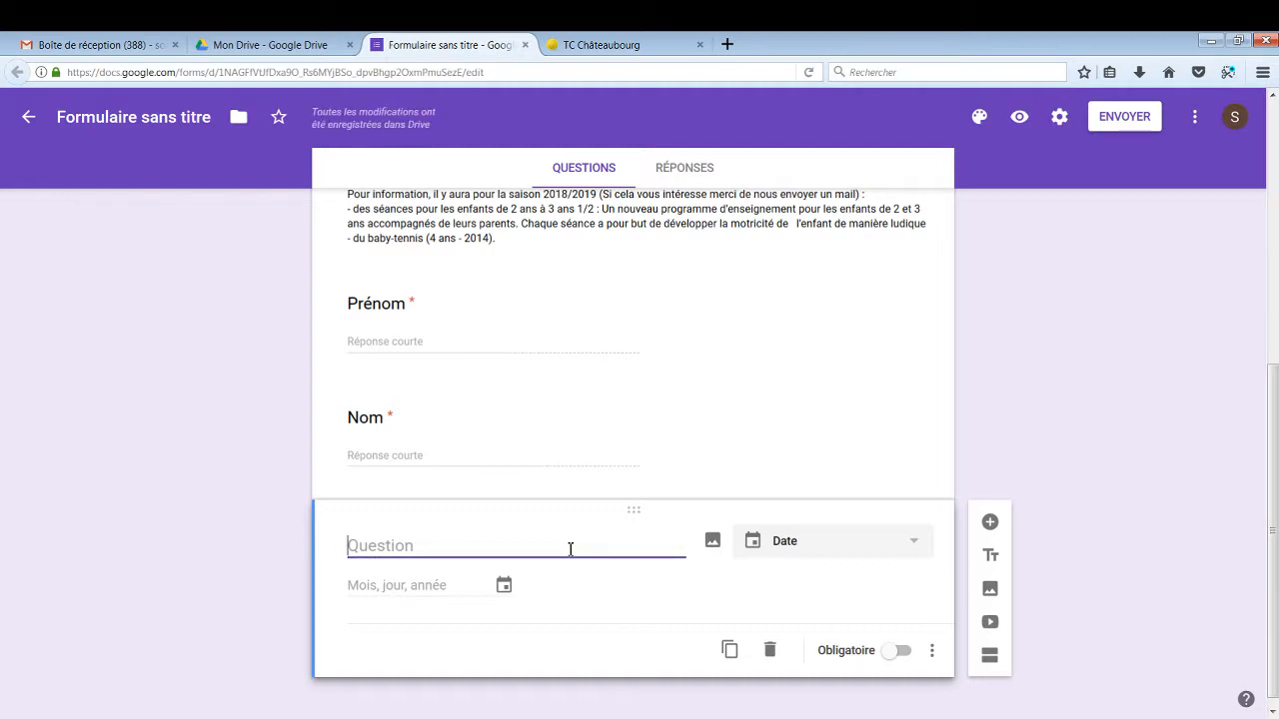
text(Date de Naissance)
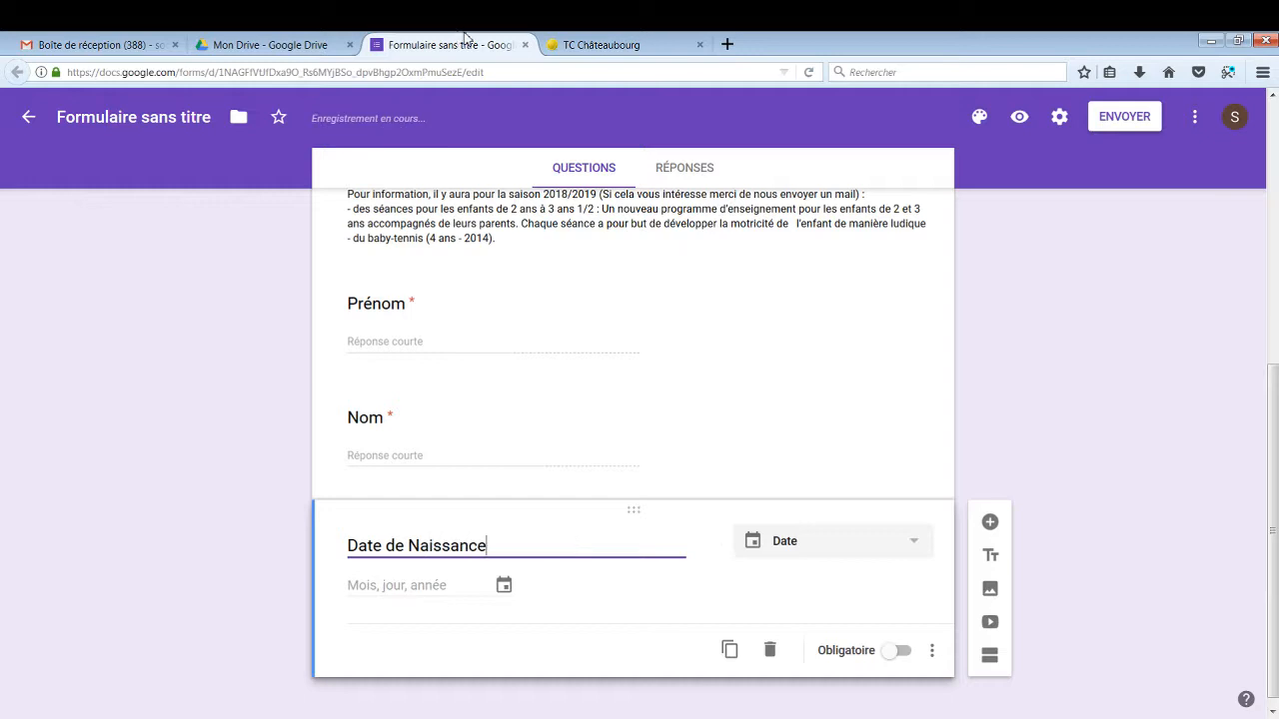
click(899, 651)
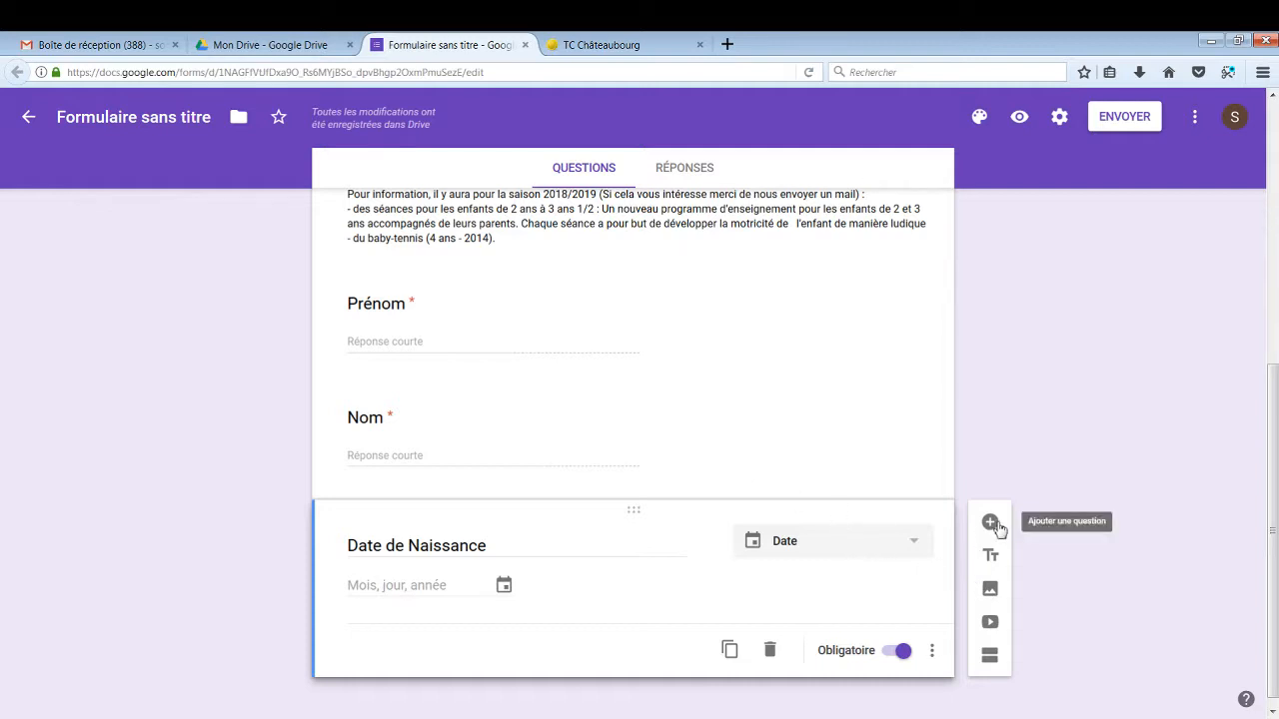
Add a paragraph (long-answer) question titled 'Adresse'
click(989, 521)
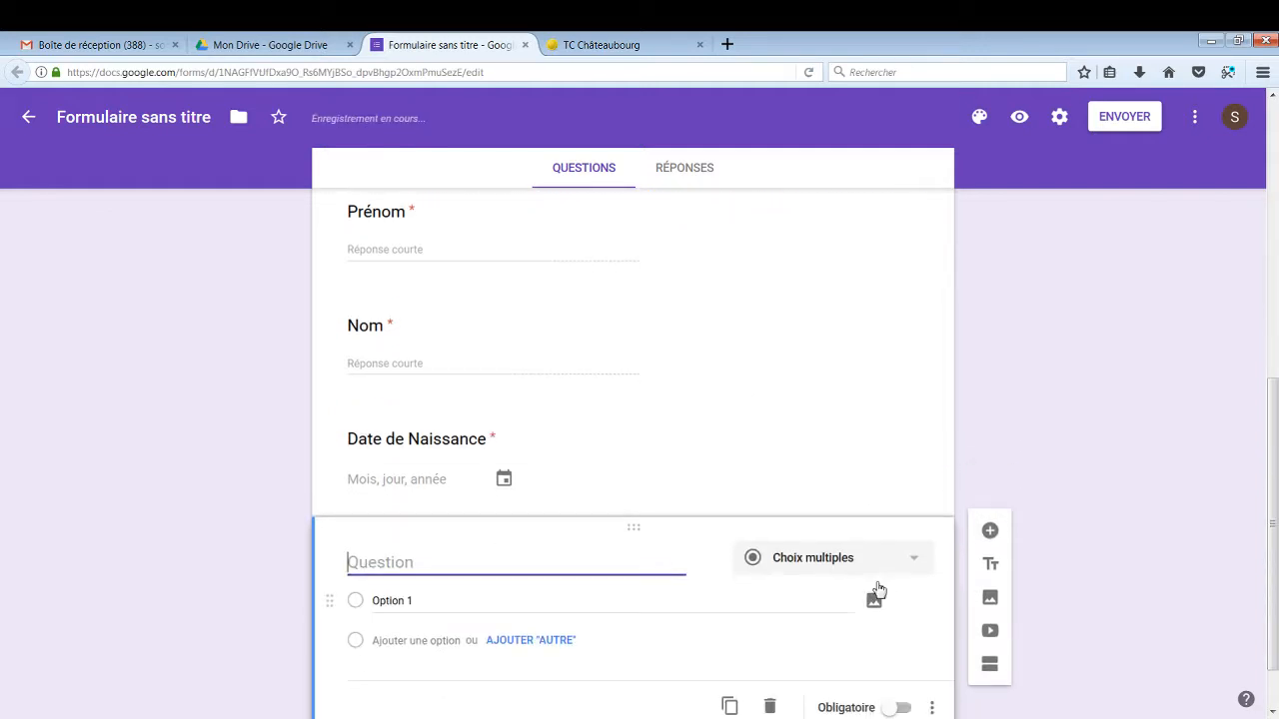
click(915, 566)
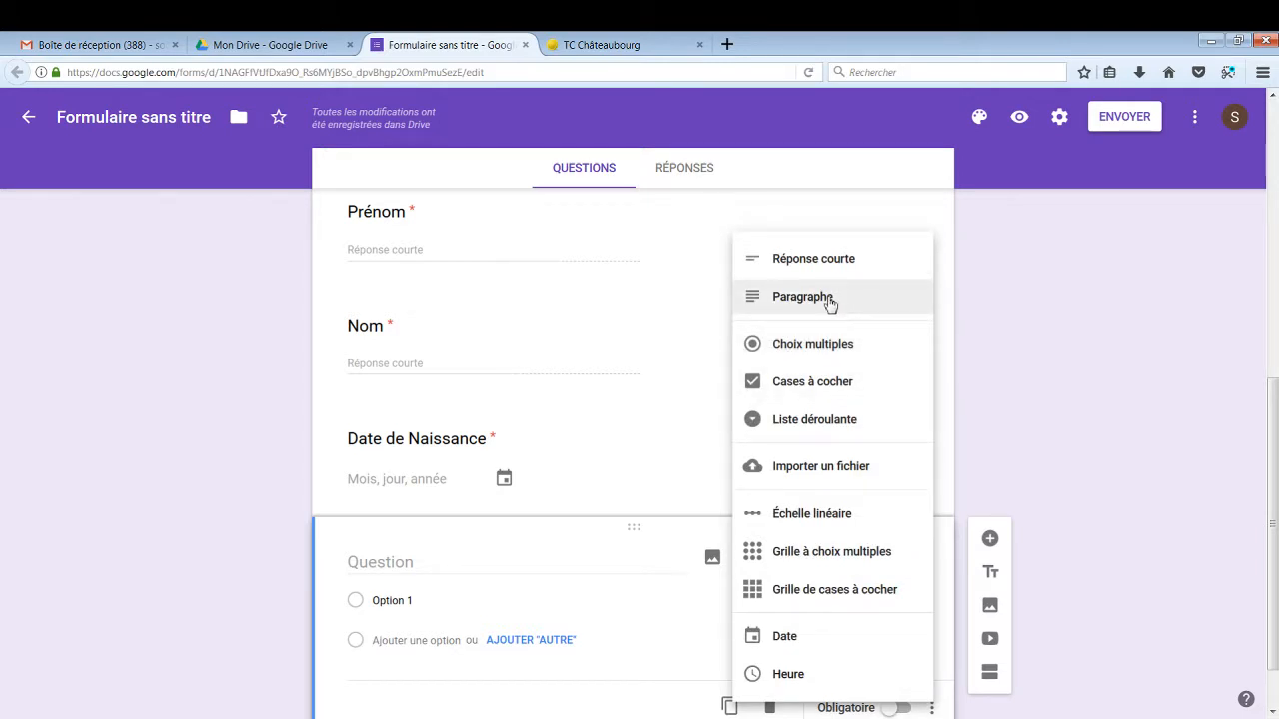
click(829, 298)
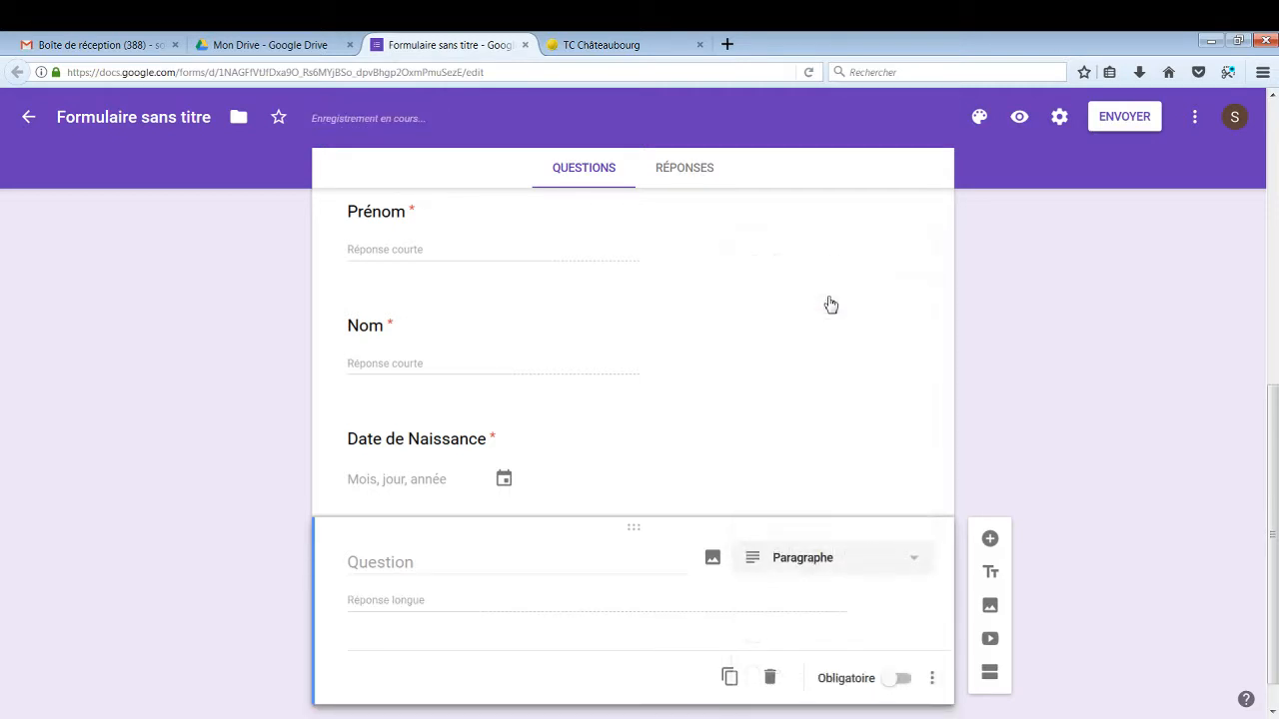
click(490, 565)
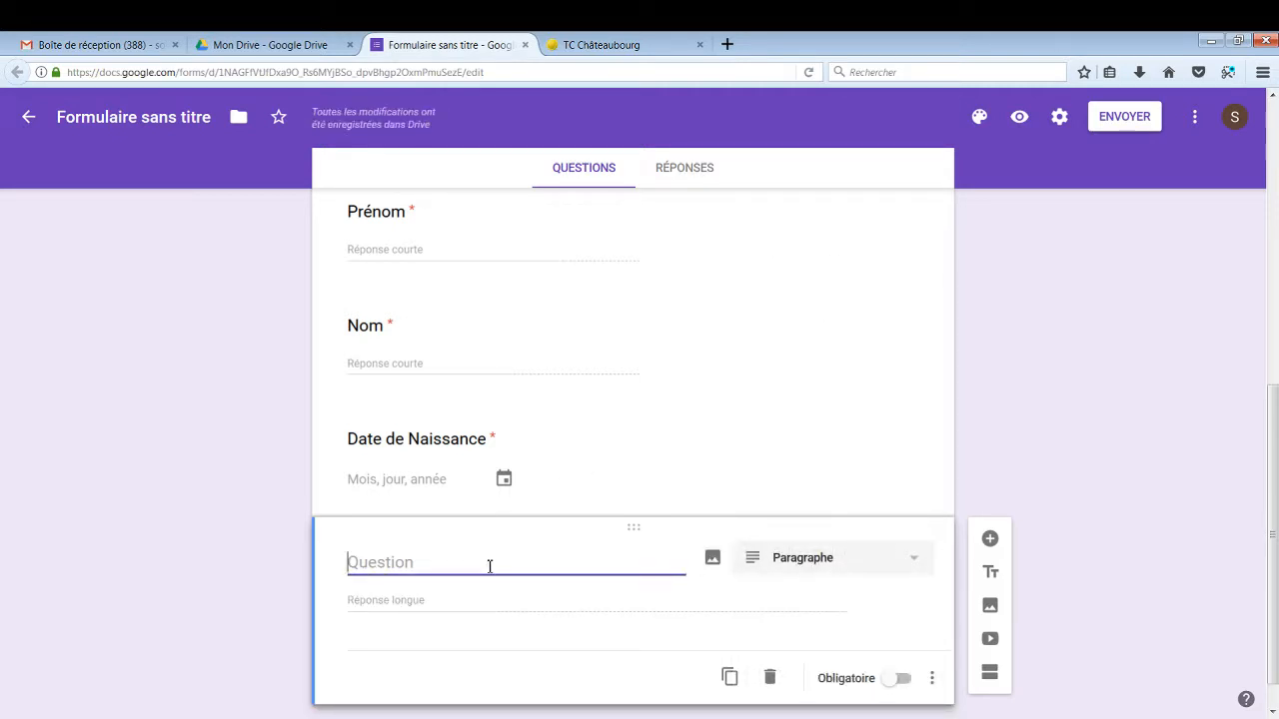
text(Adresse)
Add a required short-answer question titled 'Adresse Mail'
click(989, 539)
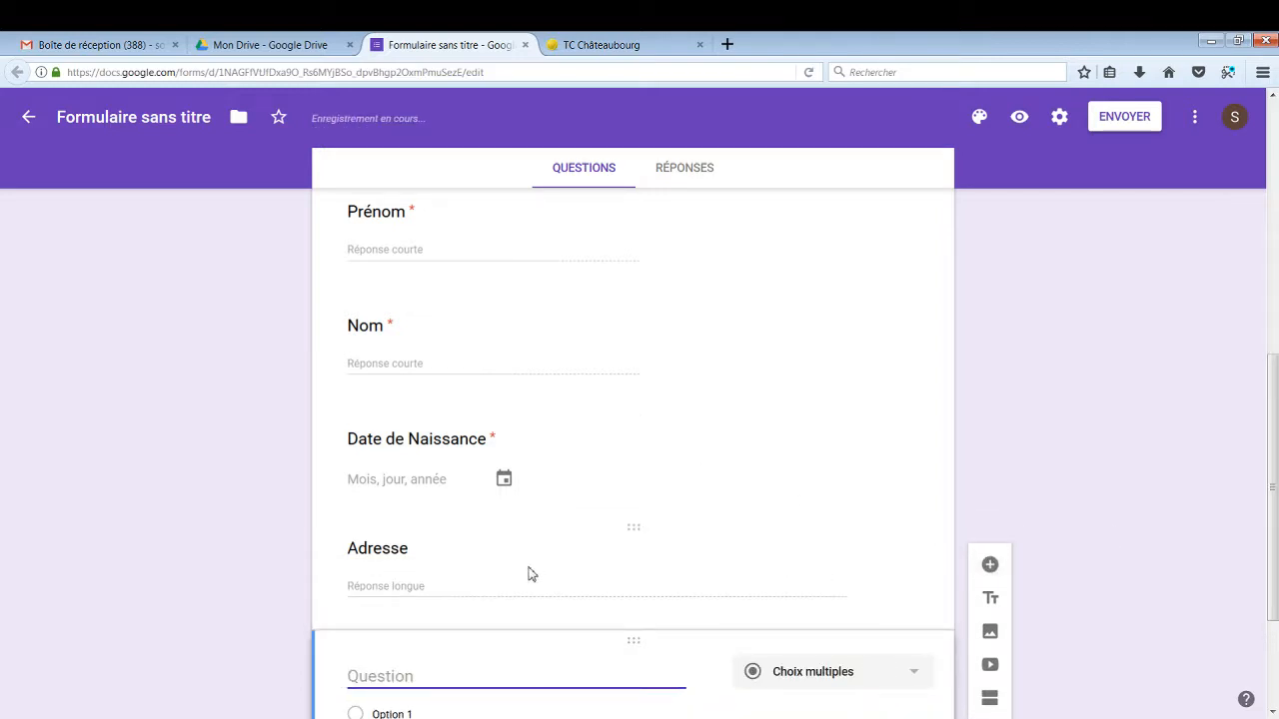
scroll(530, 574, down, 1)
scroll(540, 547, down, 1)
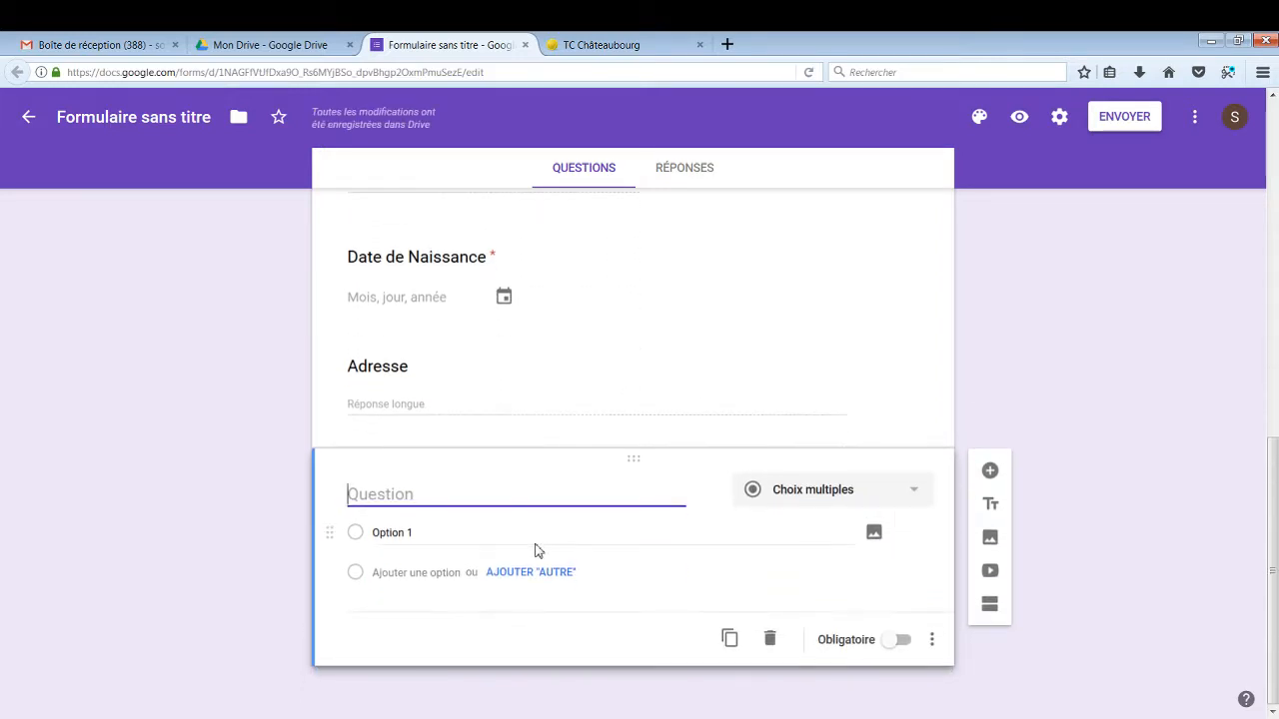
text(Adresse)
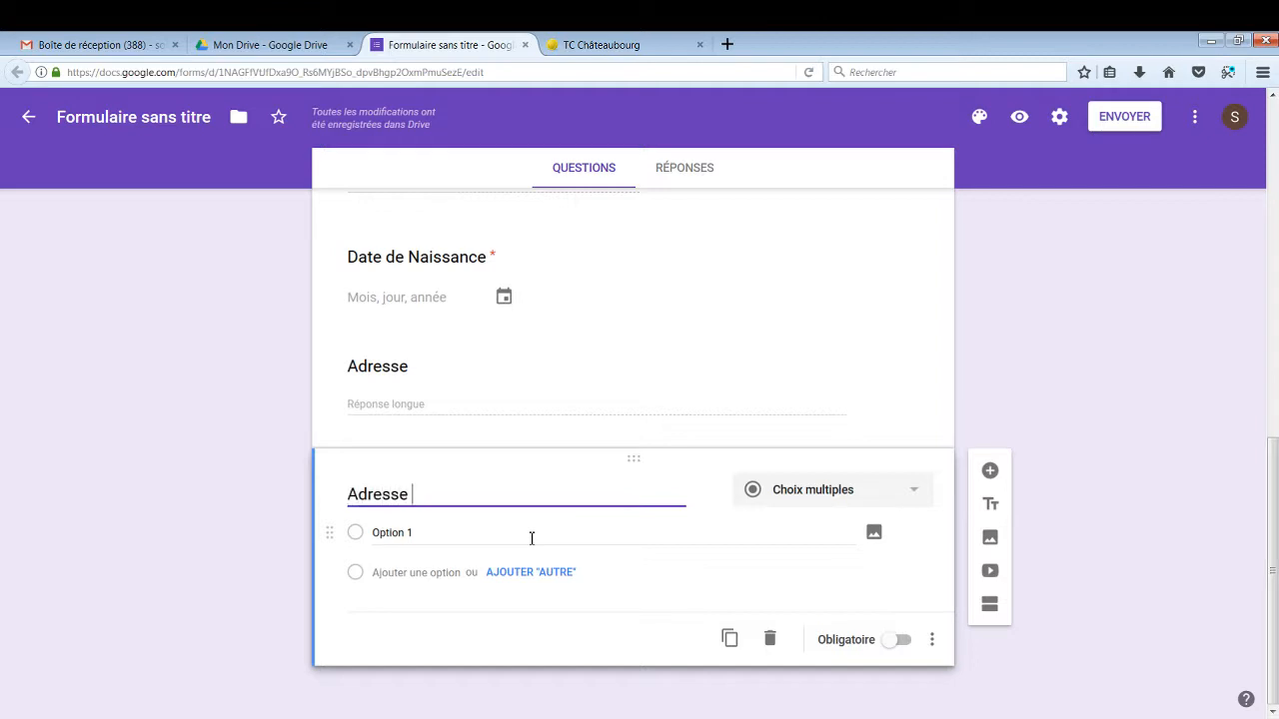
text( Mail)
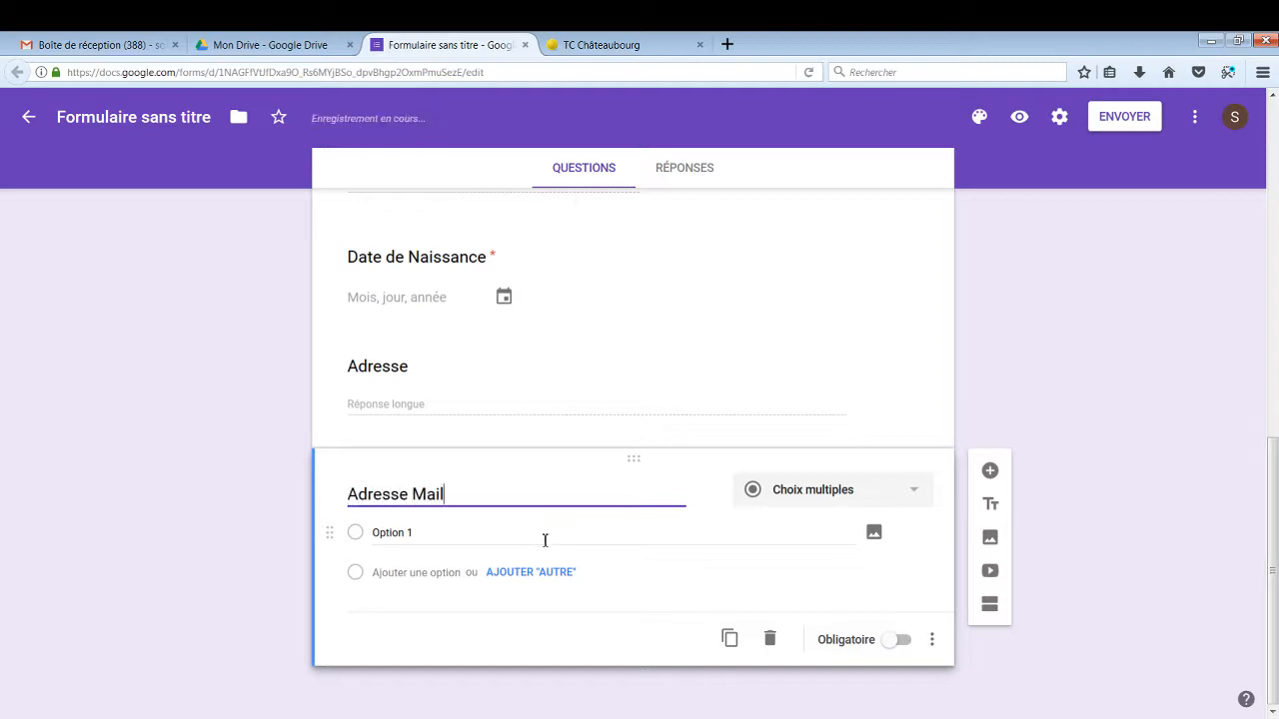
click(913, 490)
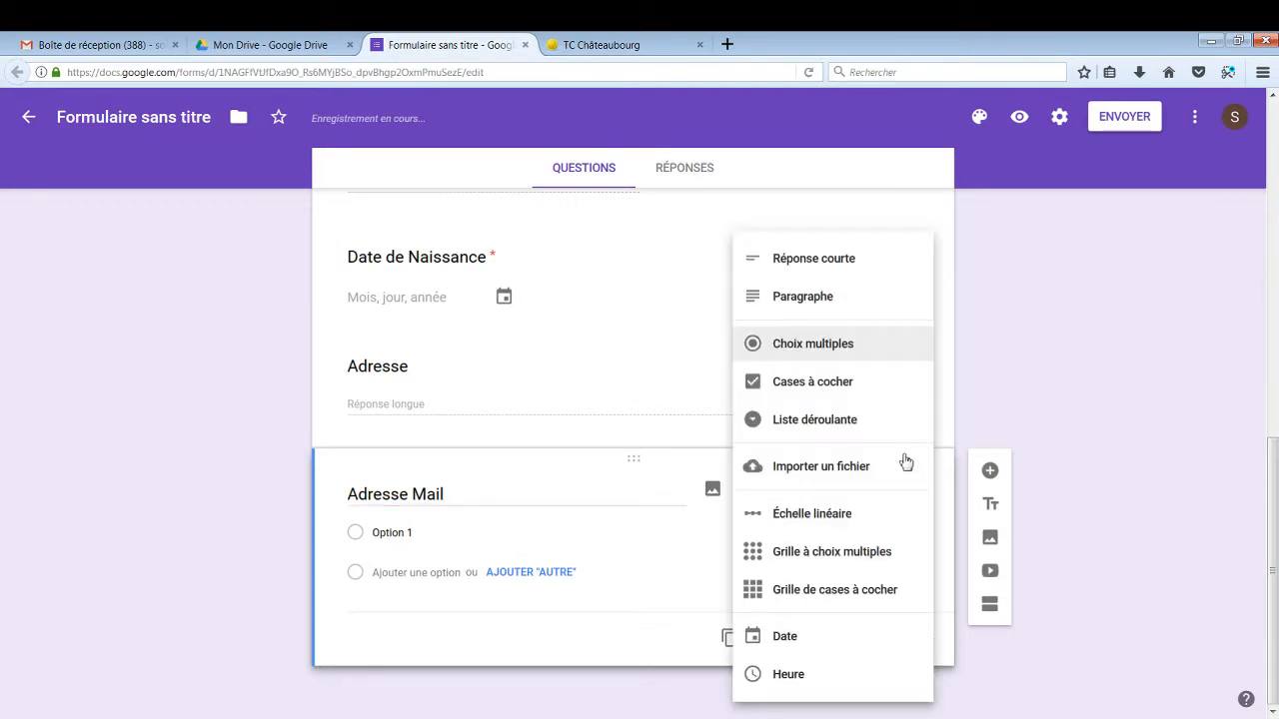
click(881, 278)
click(897, 637)
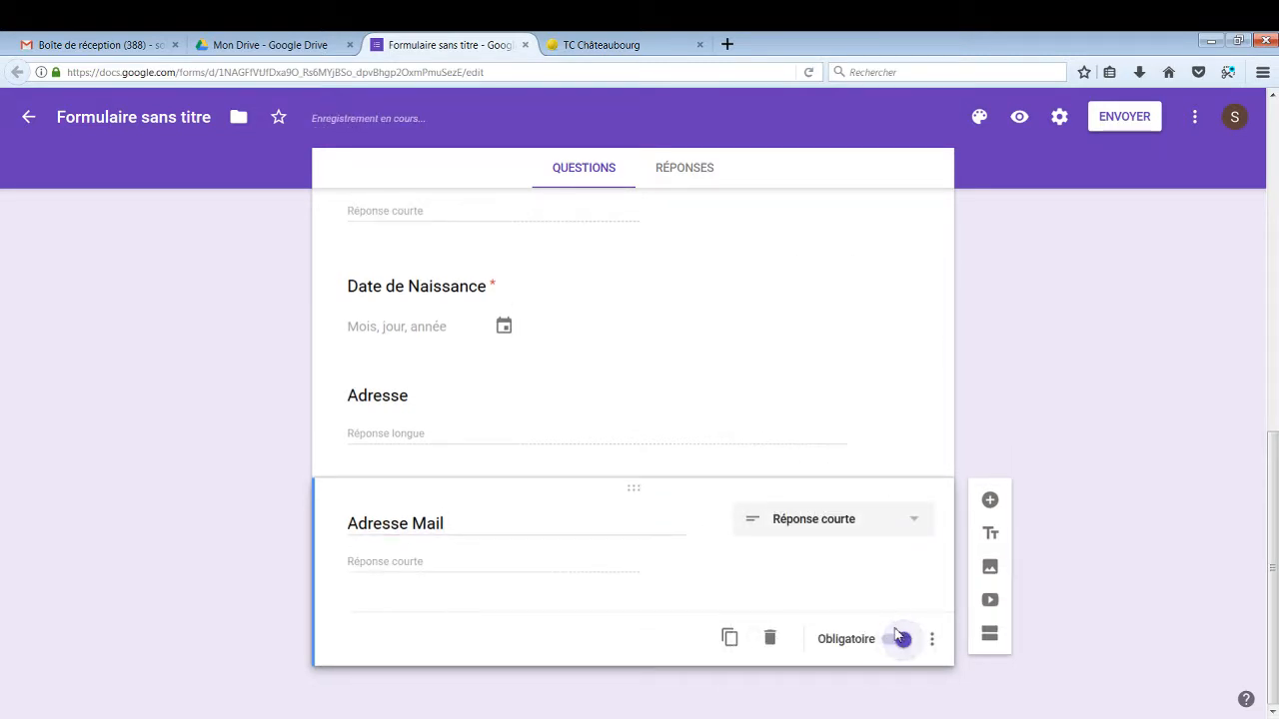
Mark the 'Adresse' question as required, then return to Adresse Mail
click(585, 419)
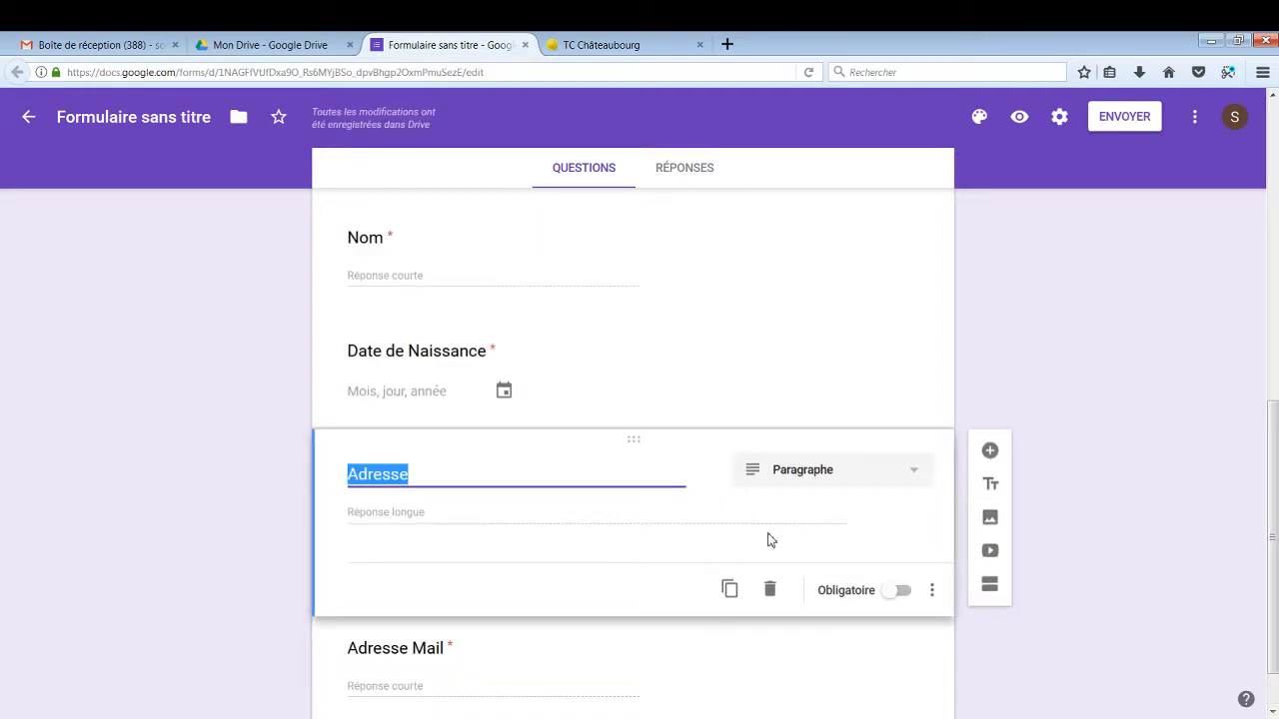
click(902, 592)
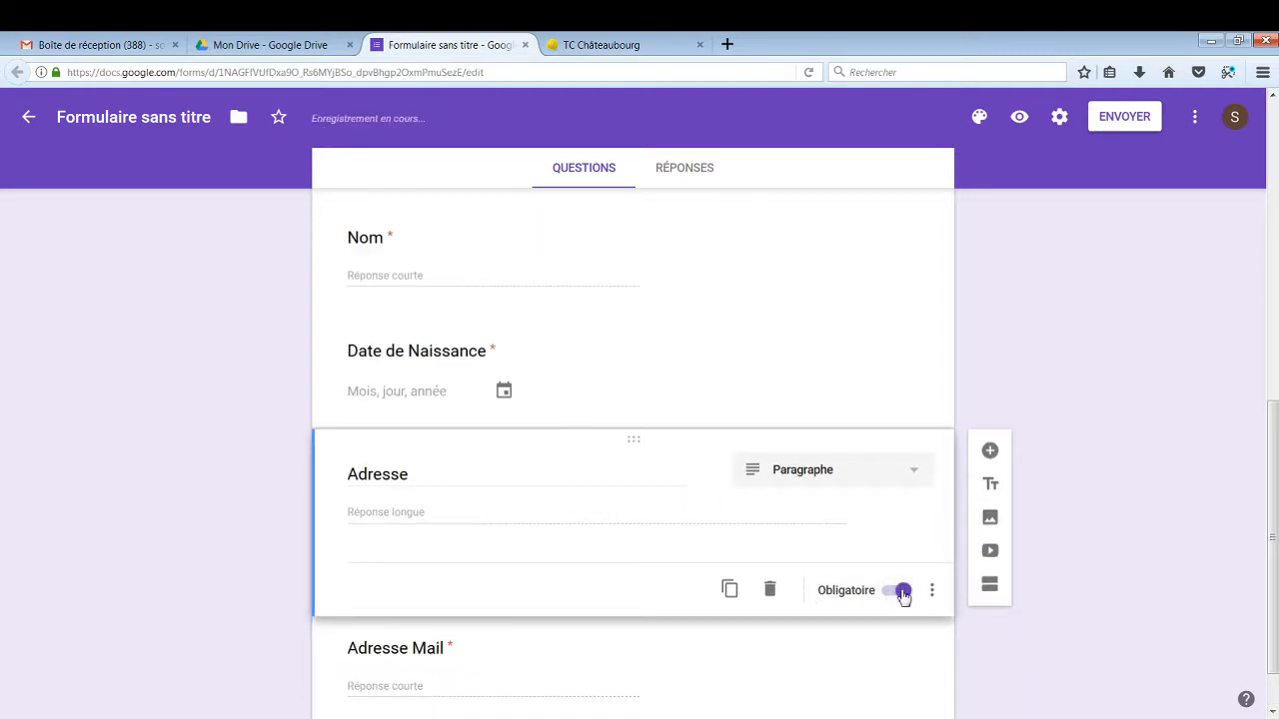
scroll(902, 596, down, 1)
click(891, 612)
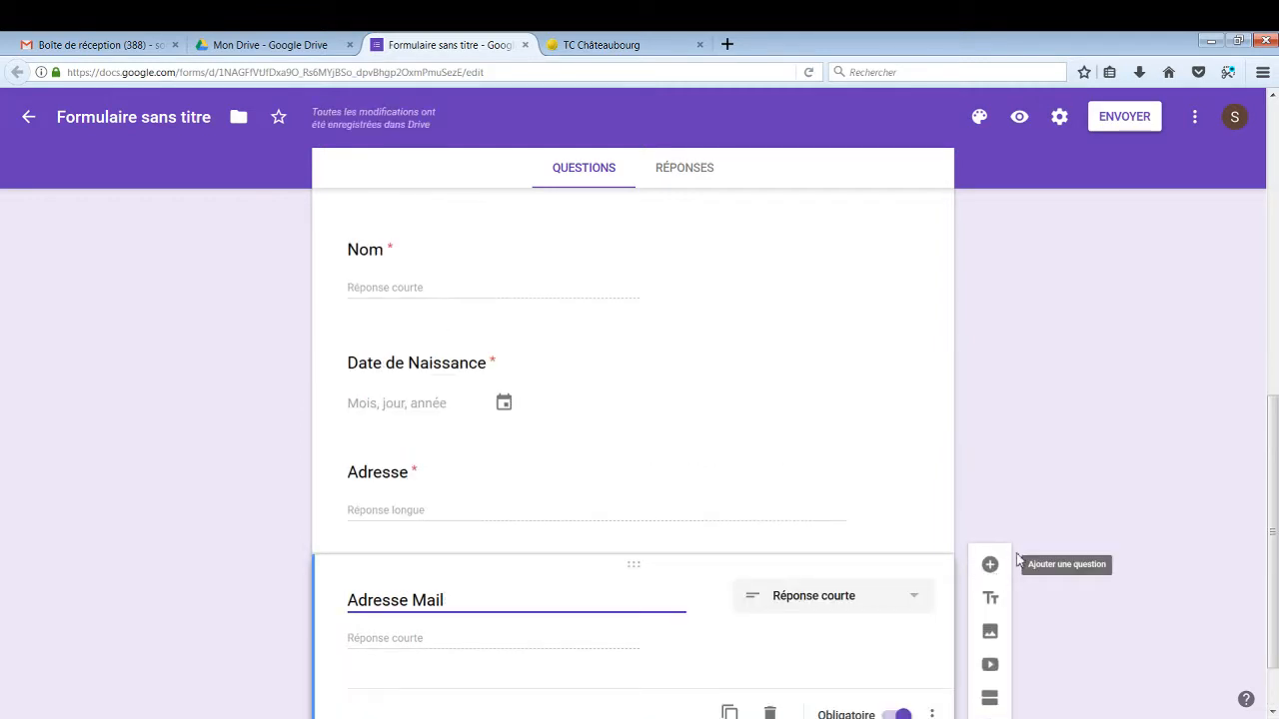
scroll(1016, 528, down, 1)
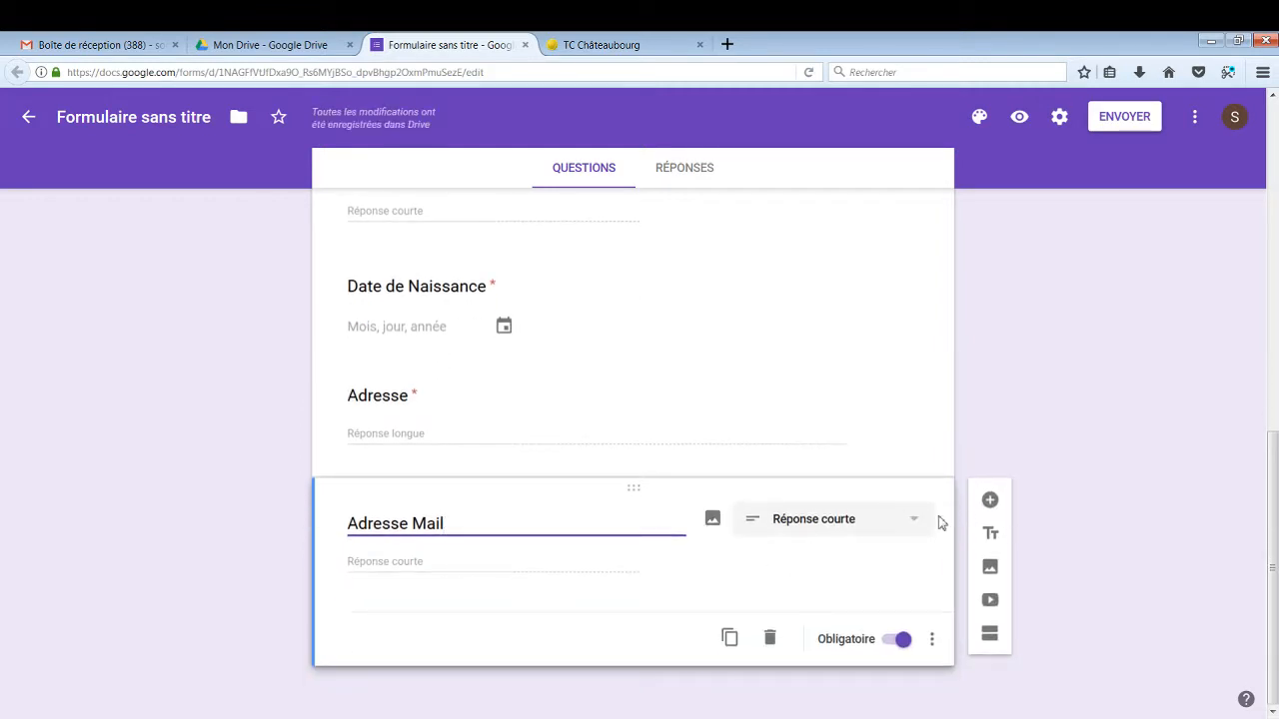
Add a required short-answer 'N°de Téléphone' question, then start another question below it
click(989, 500)
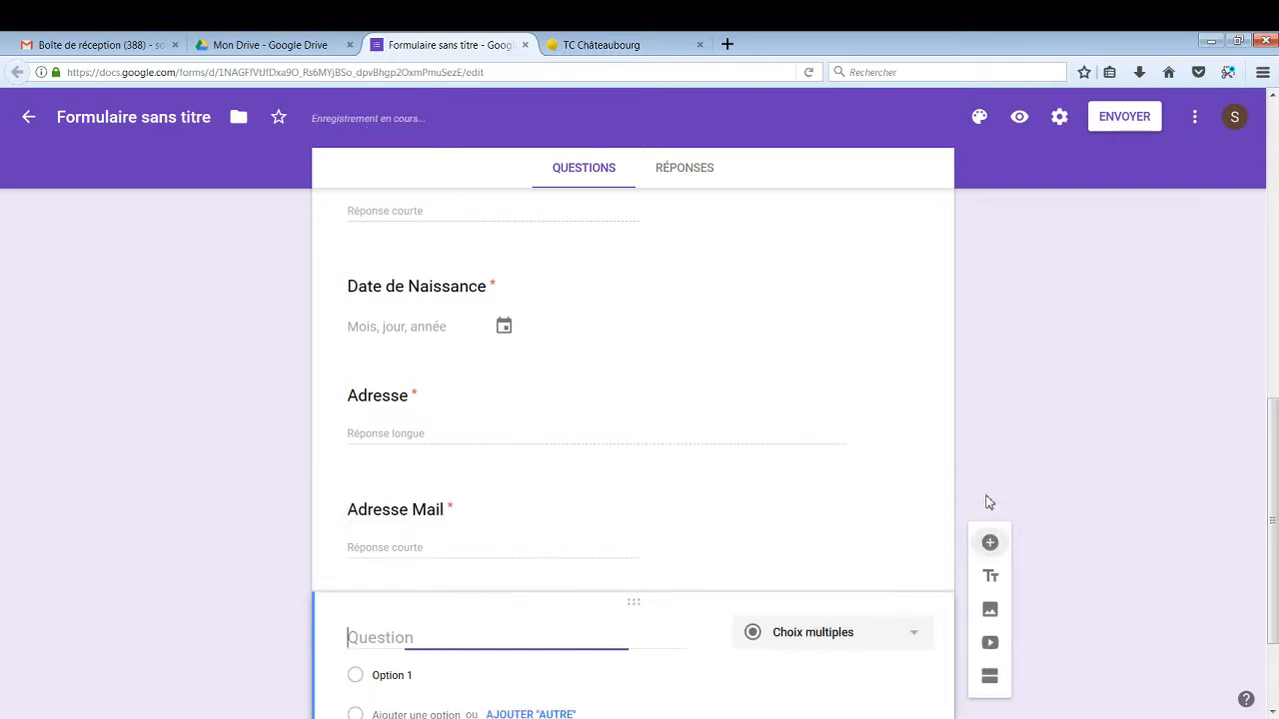
click(921, 642)
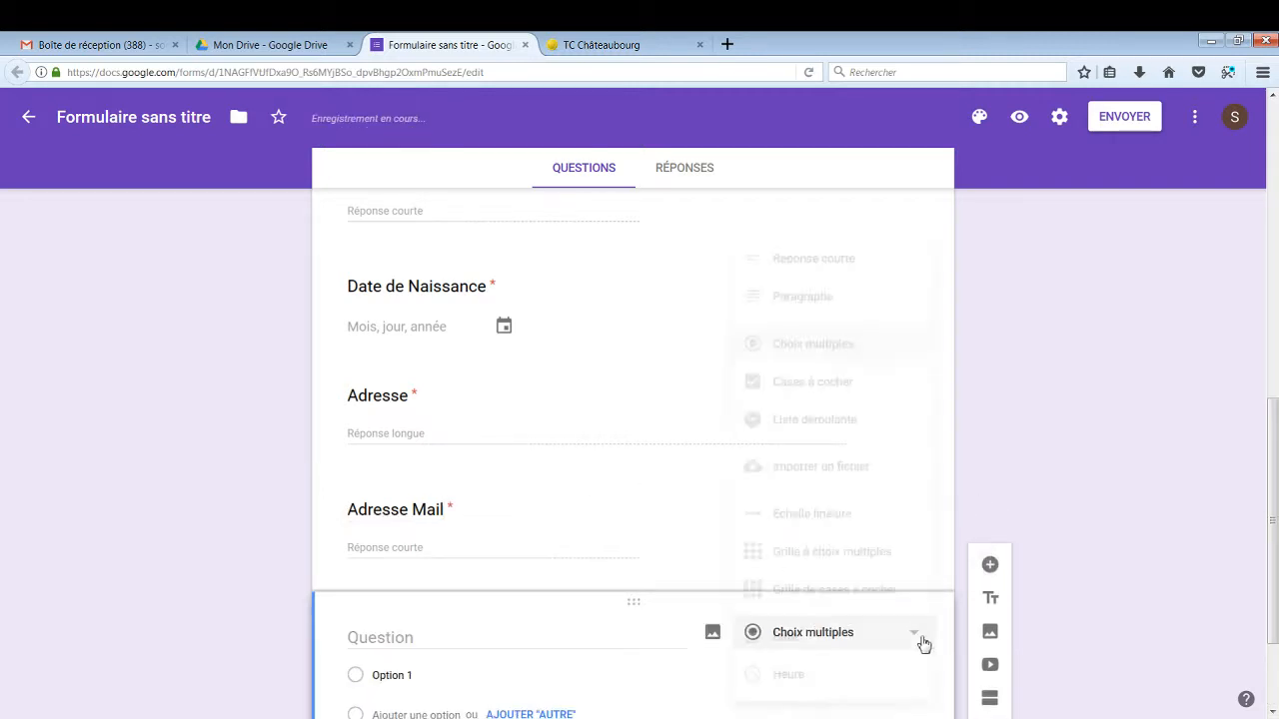
click(856, 262)
click(600, 639)
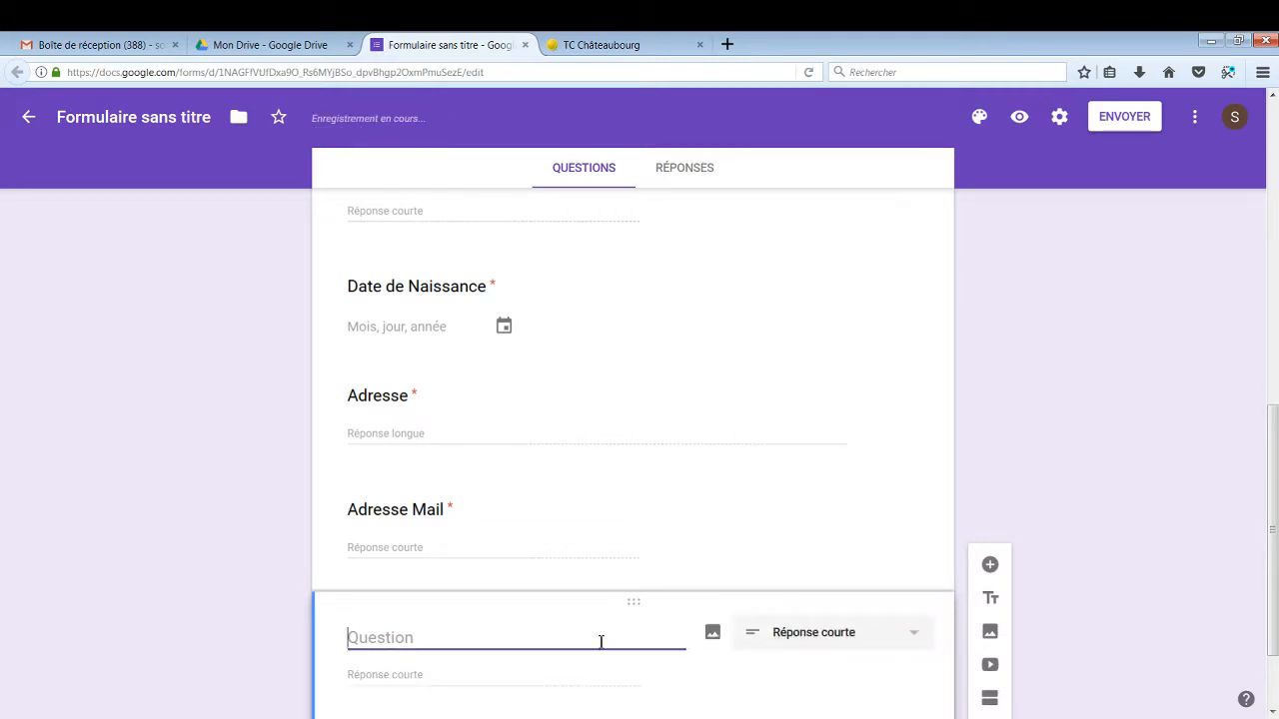
text(N°de Té)
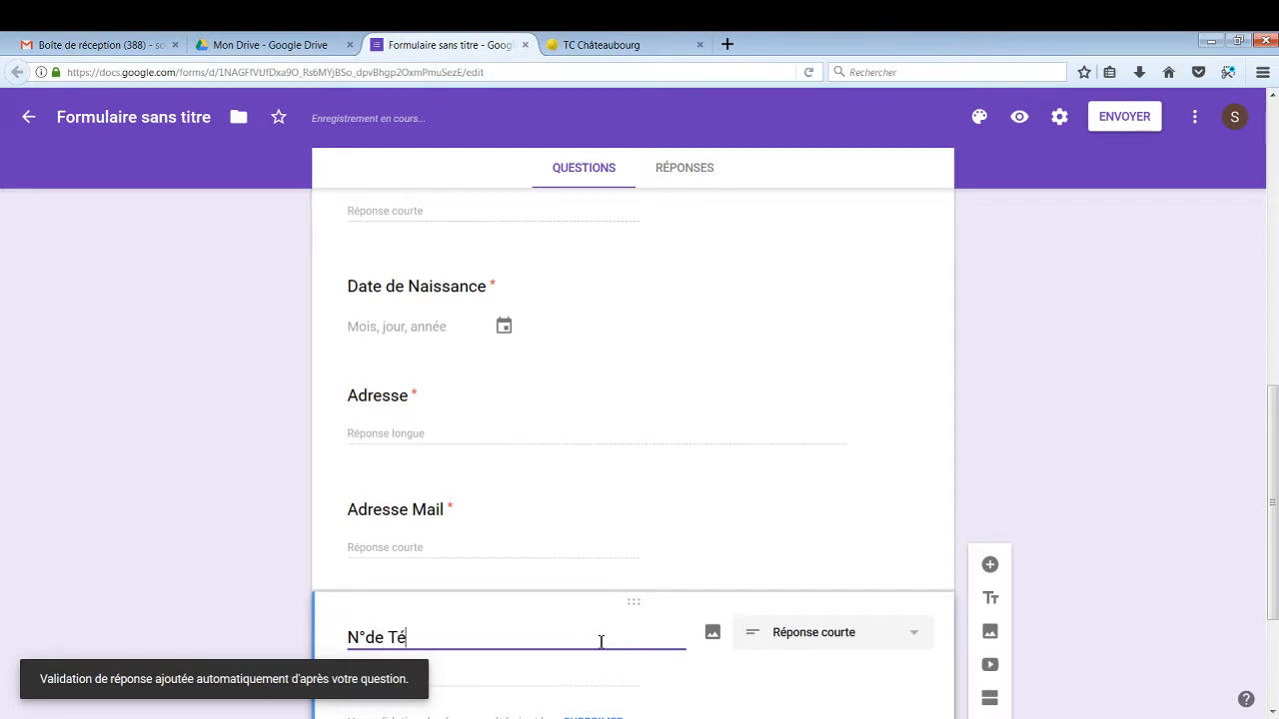
text(léphone)
scroll(603, 630, down, 2)
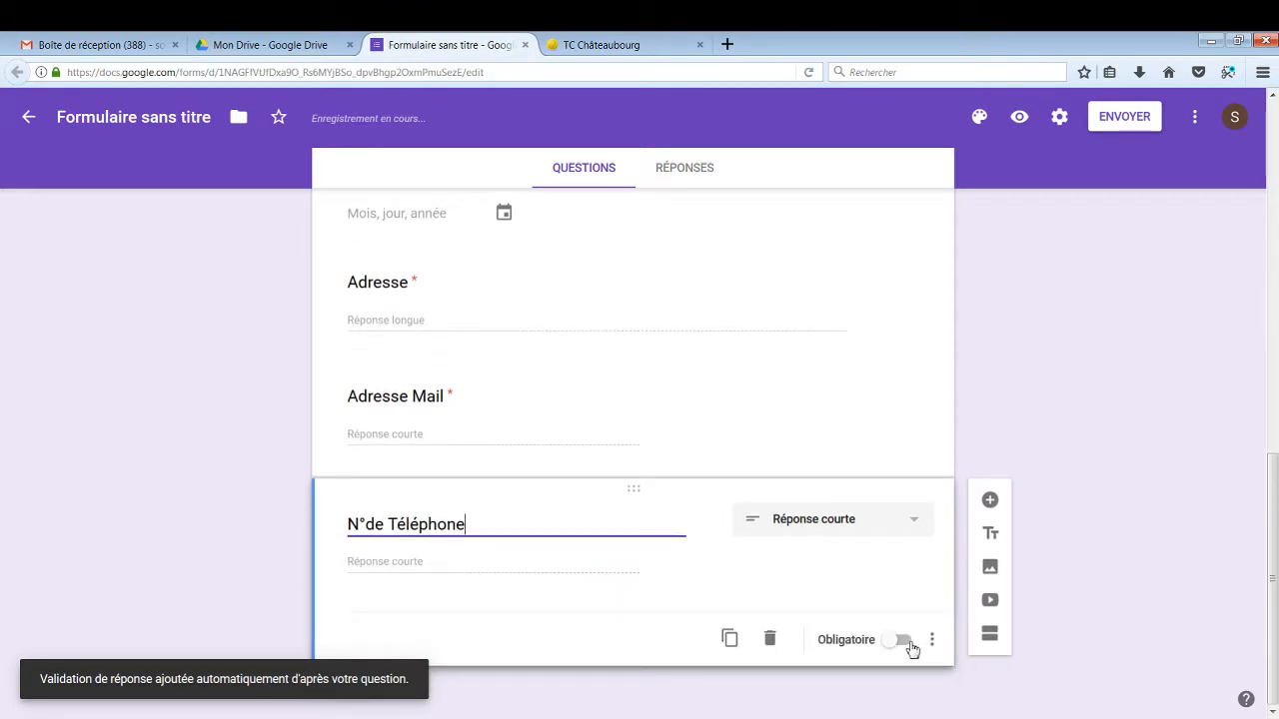
click(905, 643)
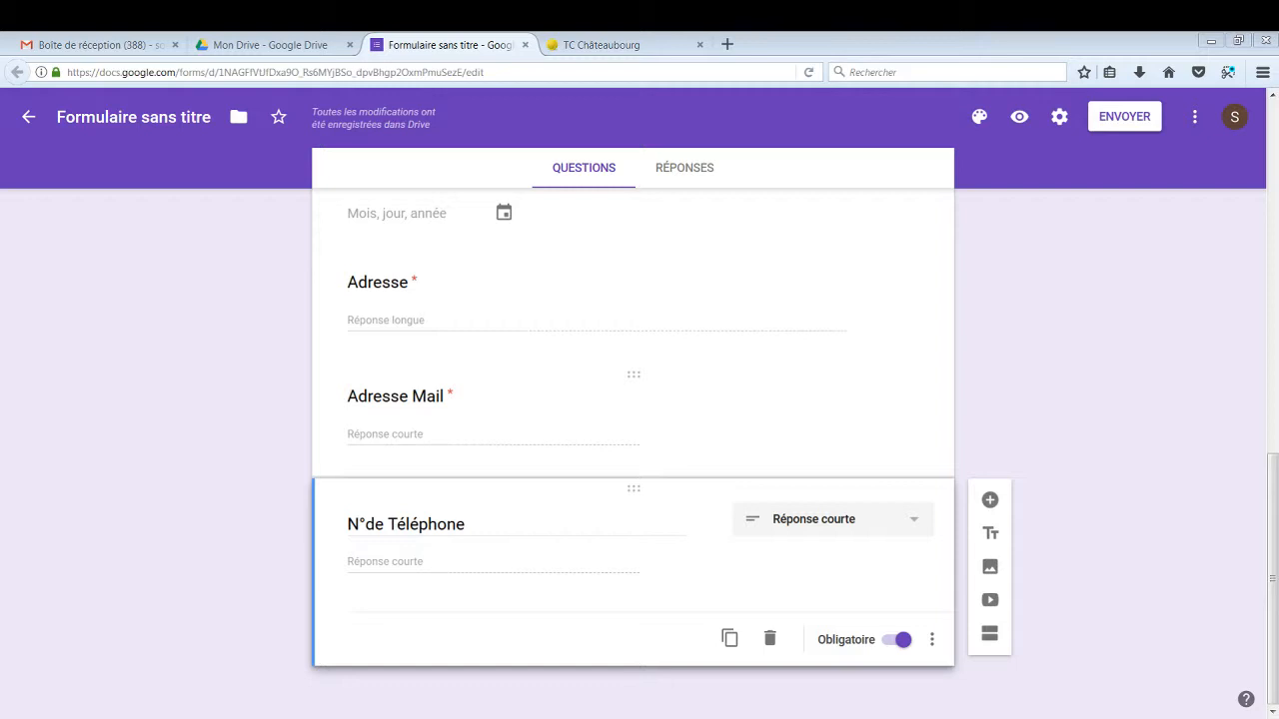
click(990, 499)
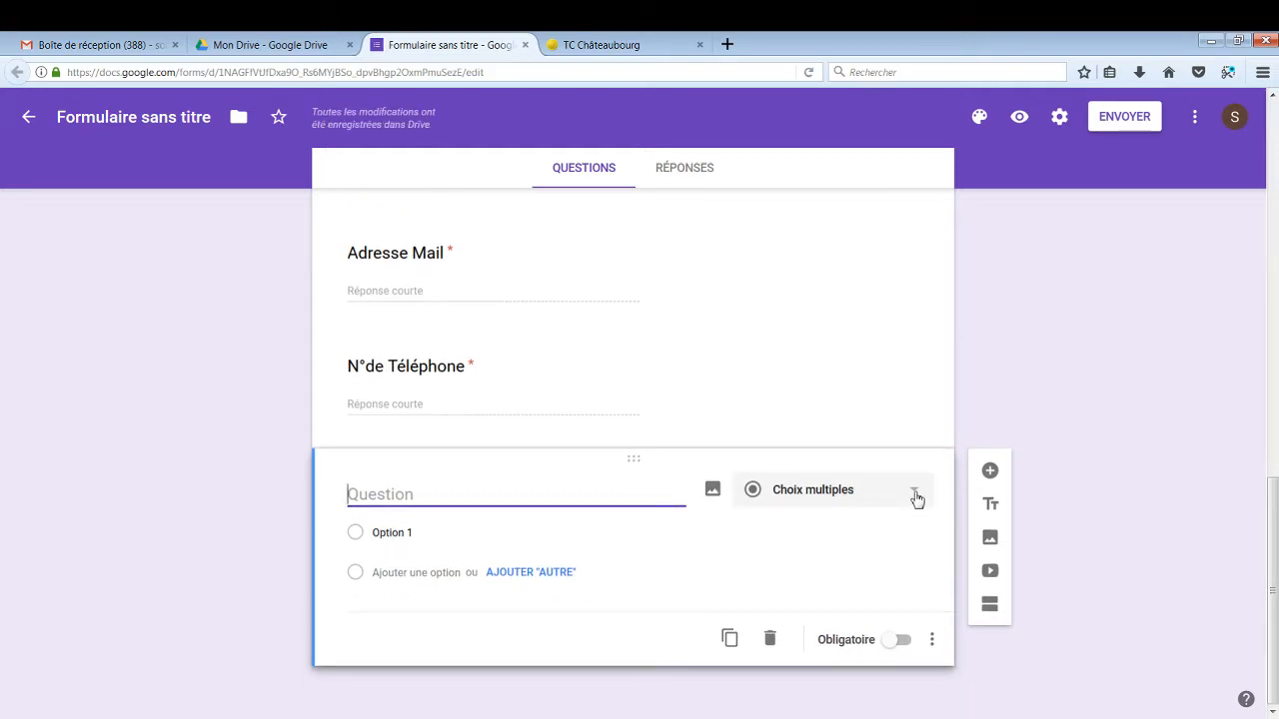
Make the new question a checkbox question with the pasted Châteaubourg registration title
click(916, 493)
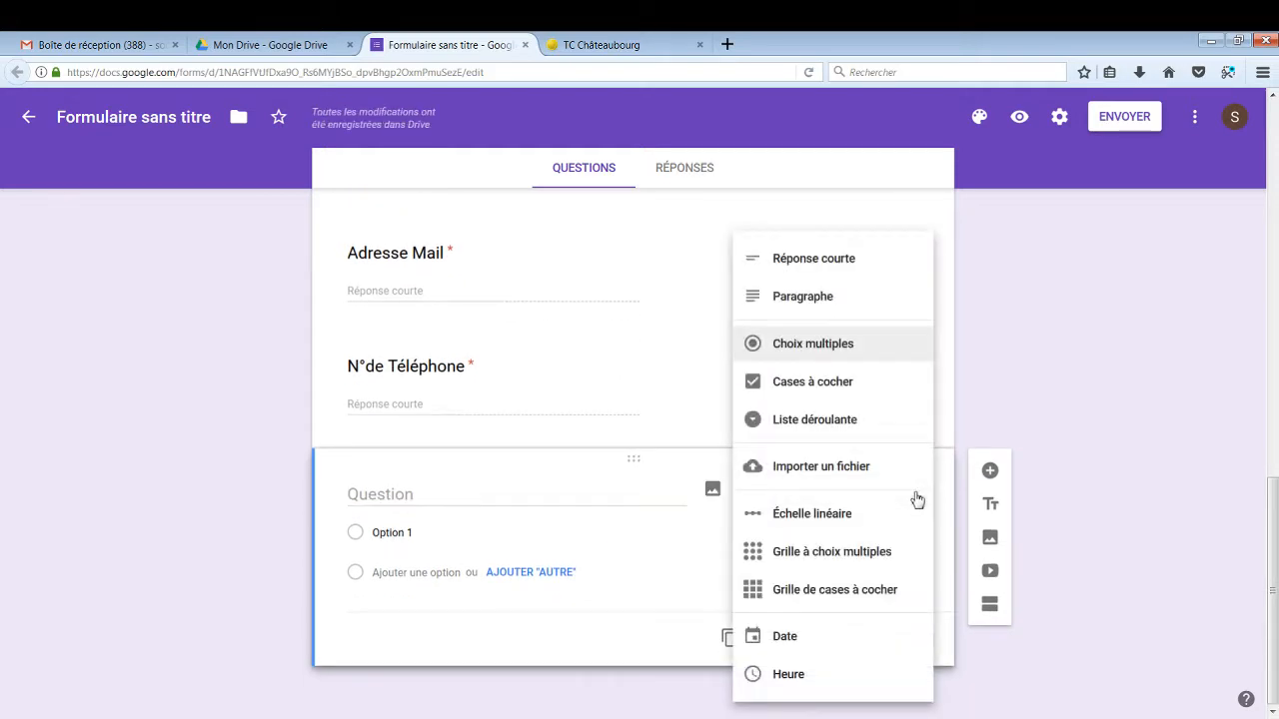
click(852, 394)
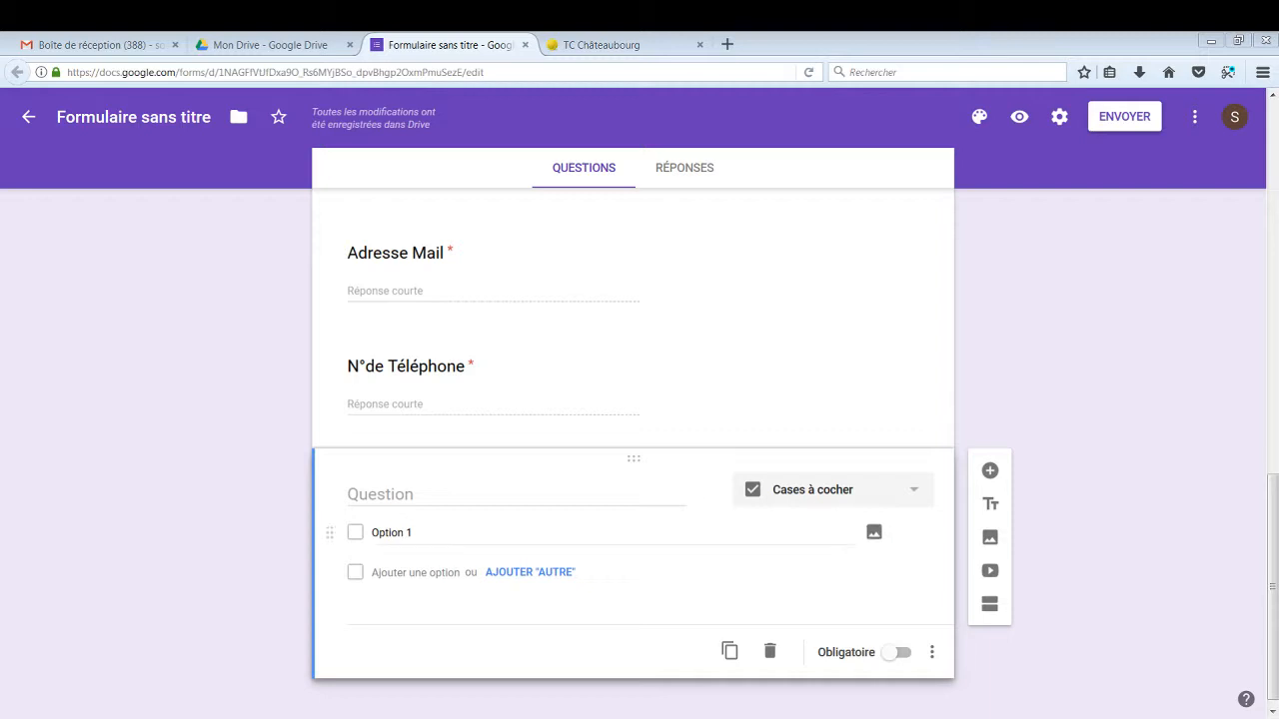
click(597, 490)
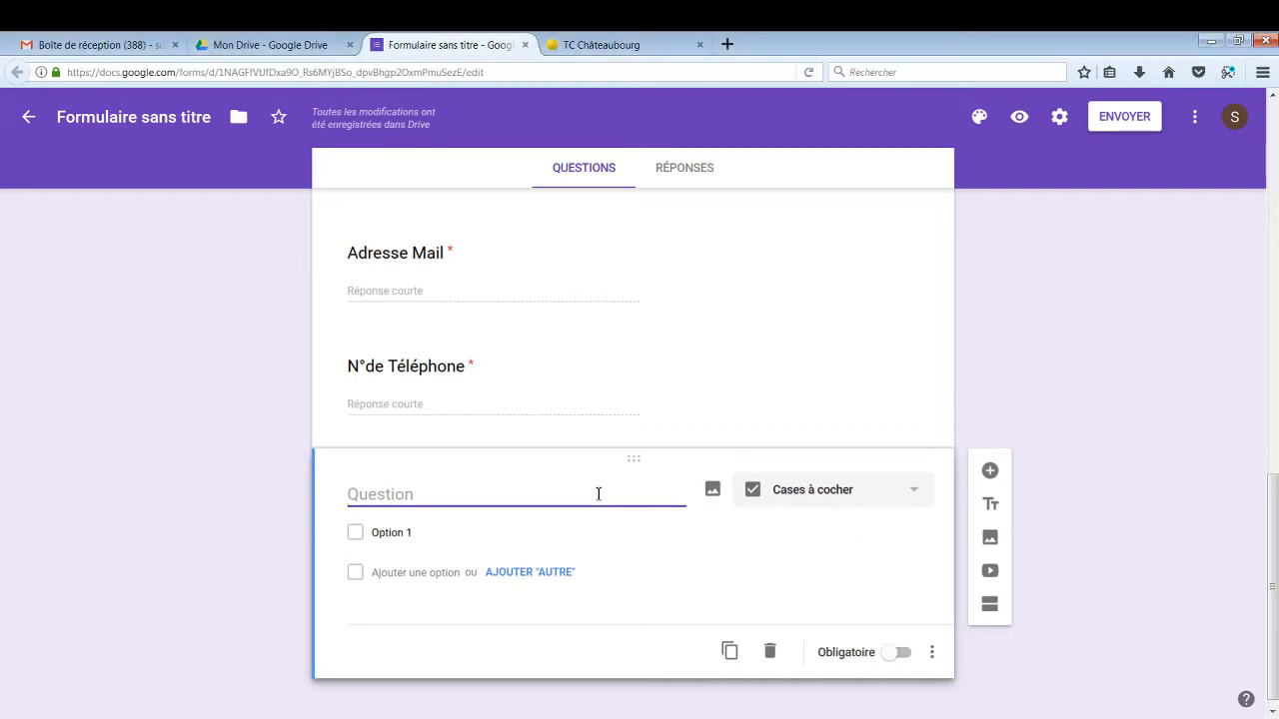
text(Inscriptions aux séances découvertes de Châteaubourg 2011 et plus âgés ainsi que les adultes)
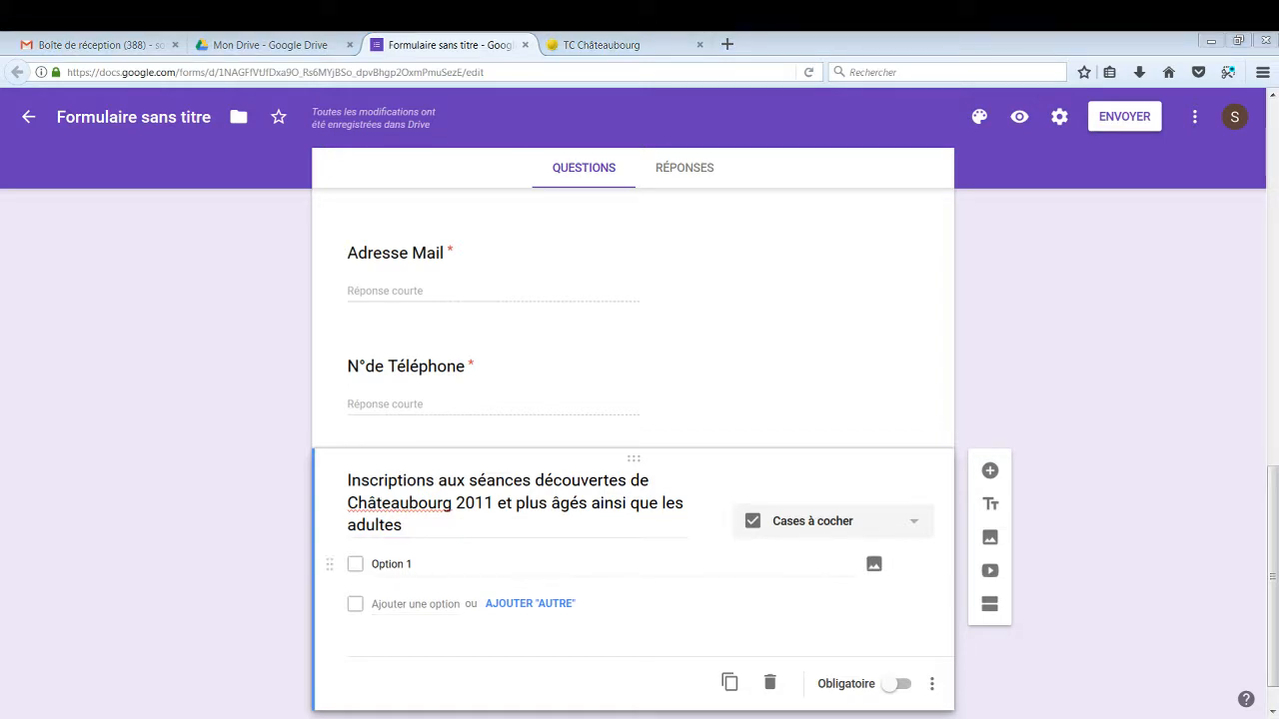
click(464, 568)
drag(414, 565, 377, 567)
Fill the first two checkbox choices with the 17h-18h and 18h-19h session lines
text(17h-18h : 4 séances découvertes les 18, 21, 25 et 28 Juin - Tarif 15€ pour les 4 séances.)
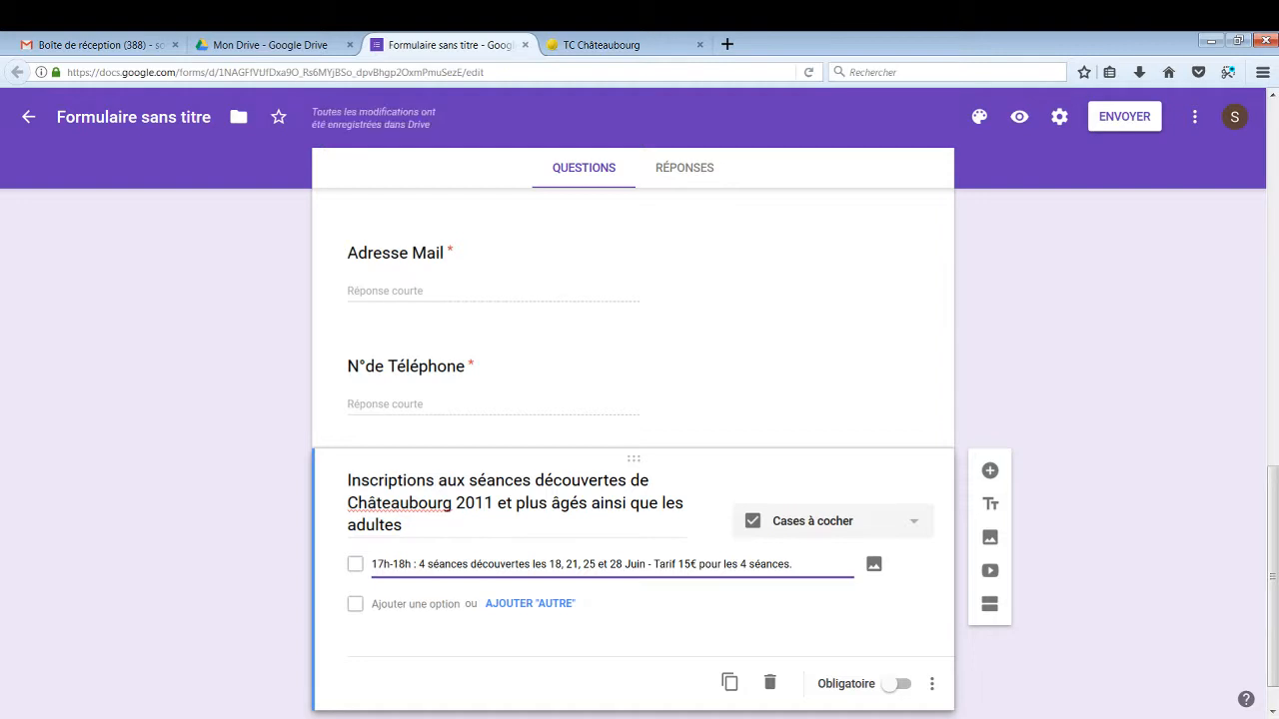
key(alt+Tab)
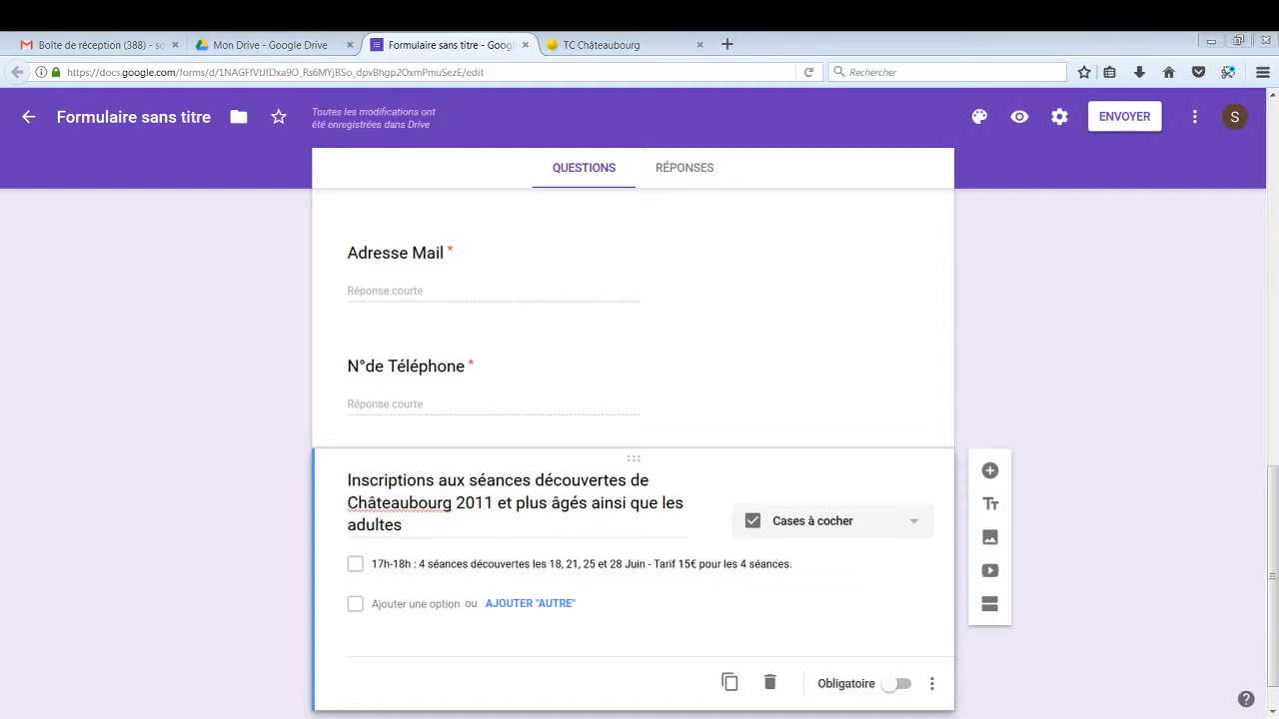
key(alt+Tab)
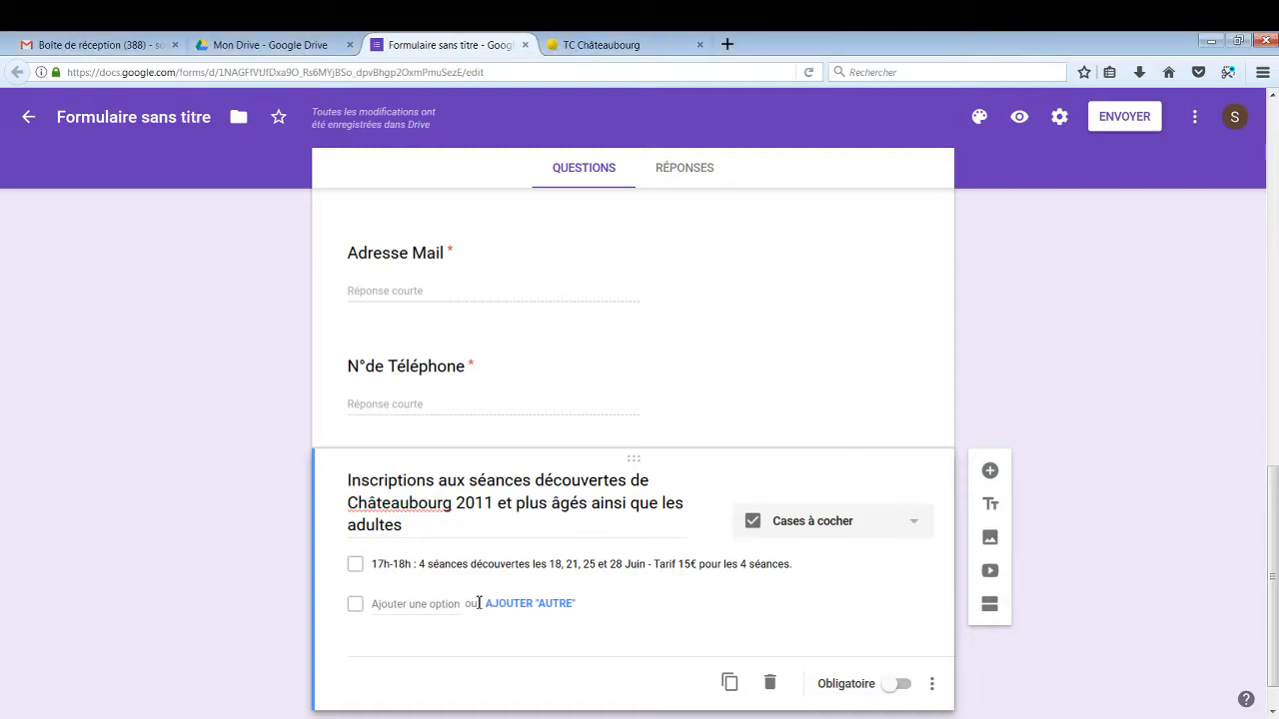
click(416, 605)
text(18h-19h : 4 séances découvertes les 18, 21, 25 et 28 Juin - Tarif 15€ pour les 4 séances.)
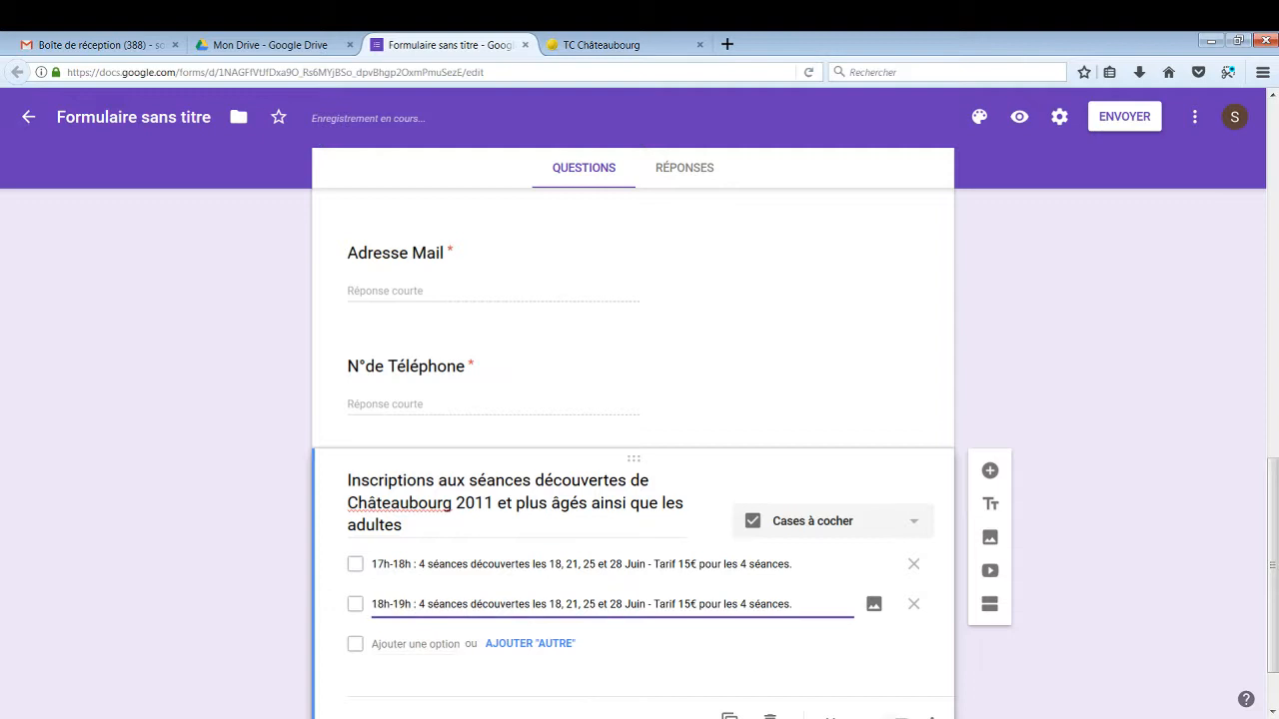
Add the 19h-20h and 20h-21h session lines as the third and fourth choices
key(alt+Tab)
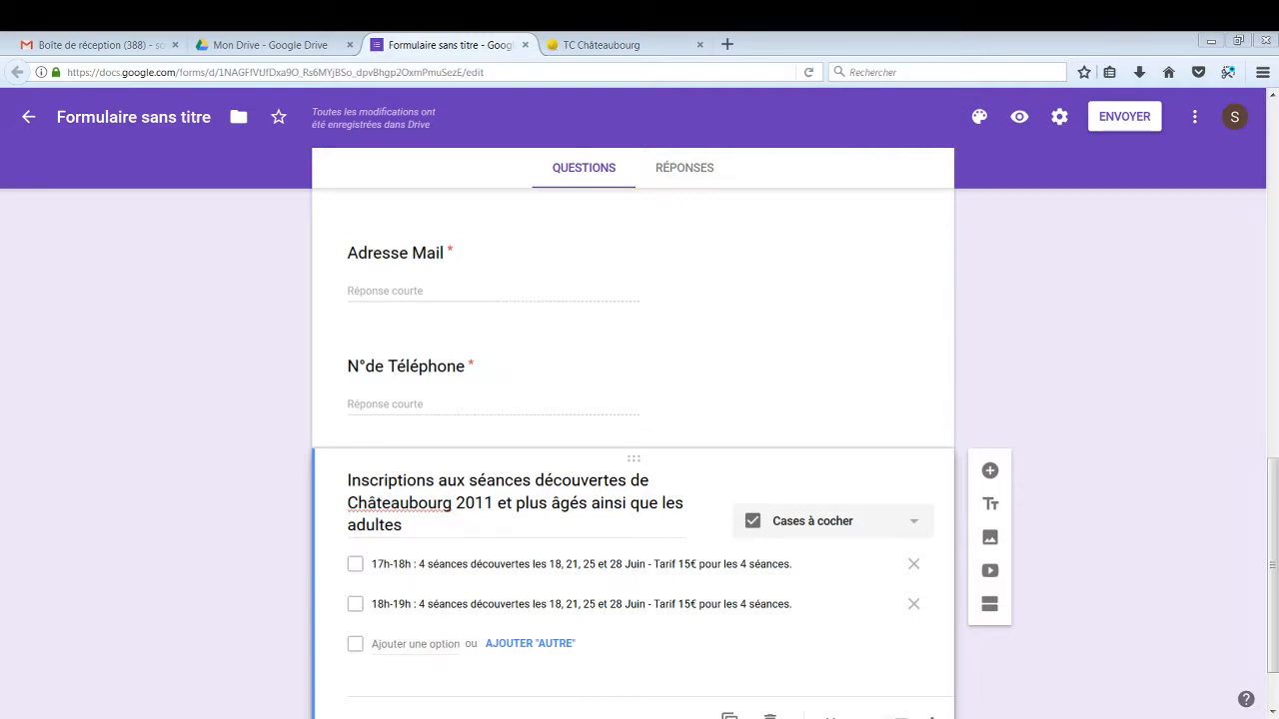
click(386, 633)
text(19h-20h : 4 séances découvertes les 18, 21, 25 et 28 Juin - Tarif 15€ pour les 4 séances.)
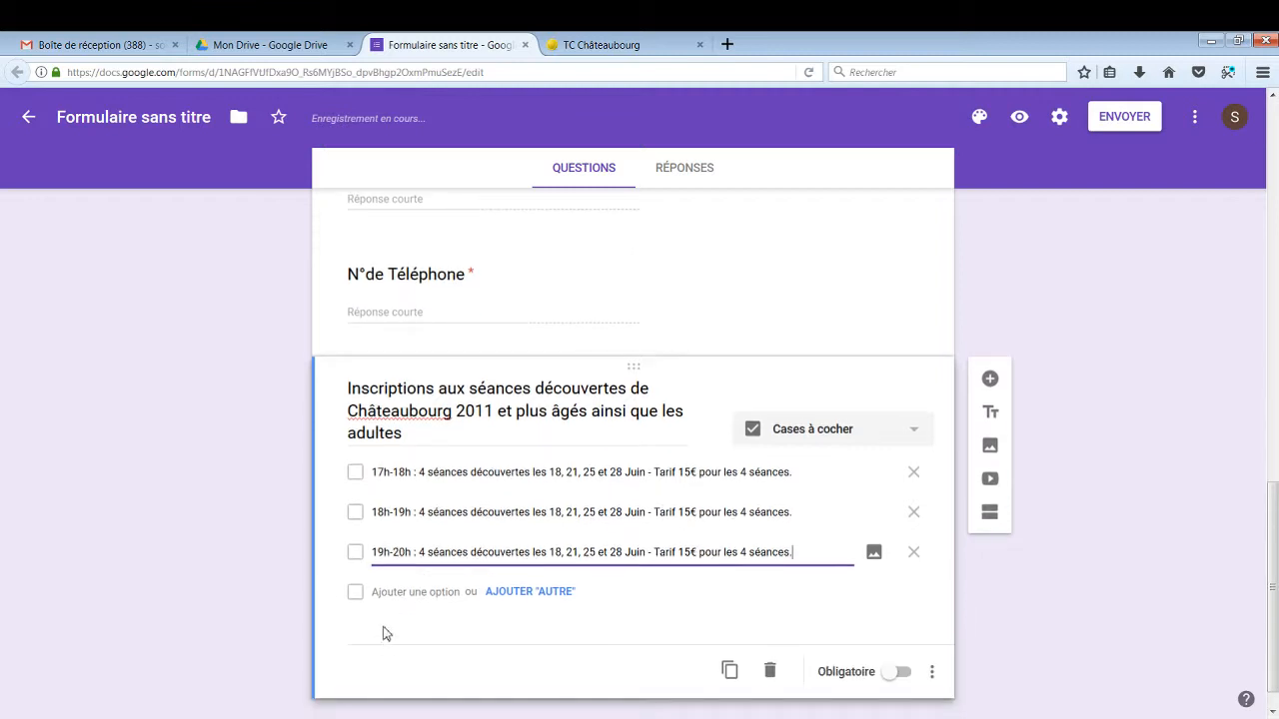
click(388, 594)
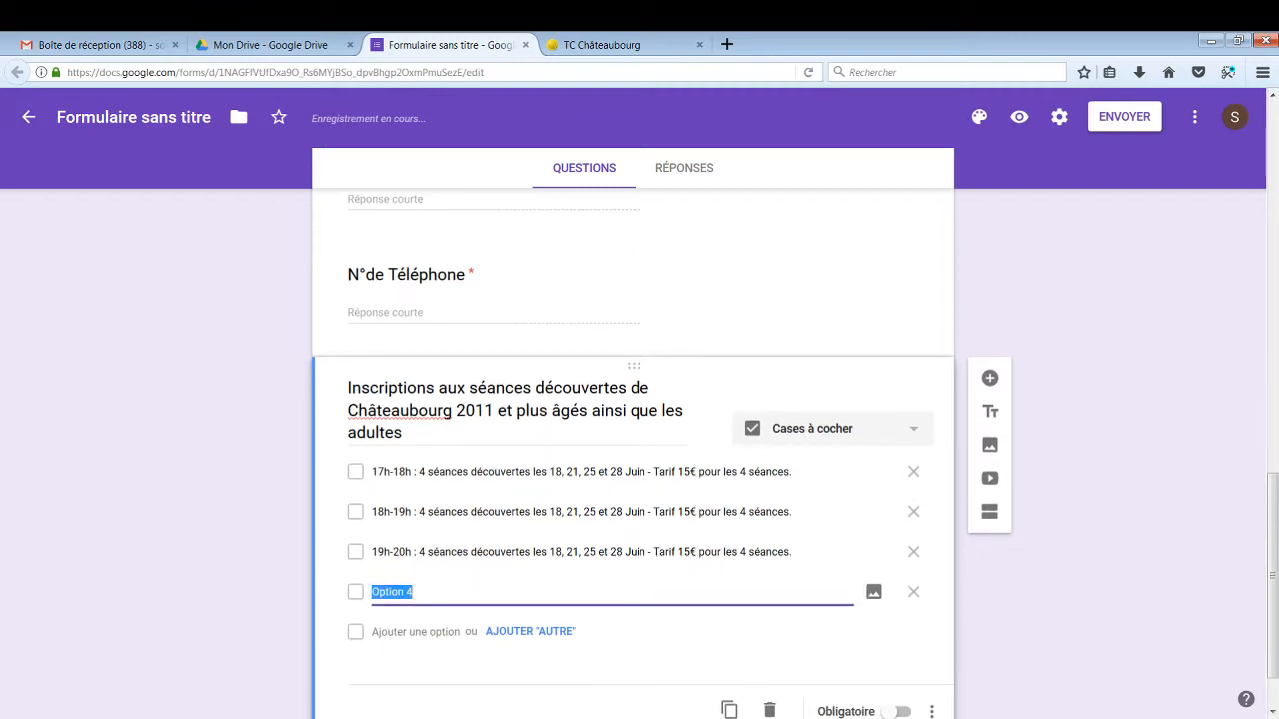
key(alt+Tab)
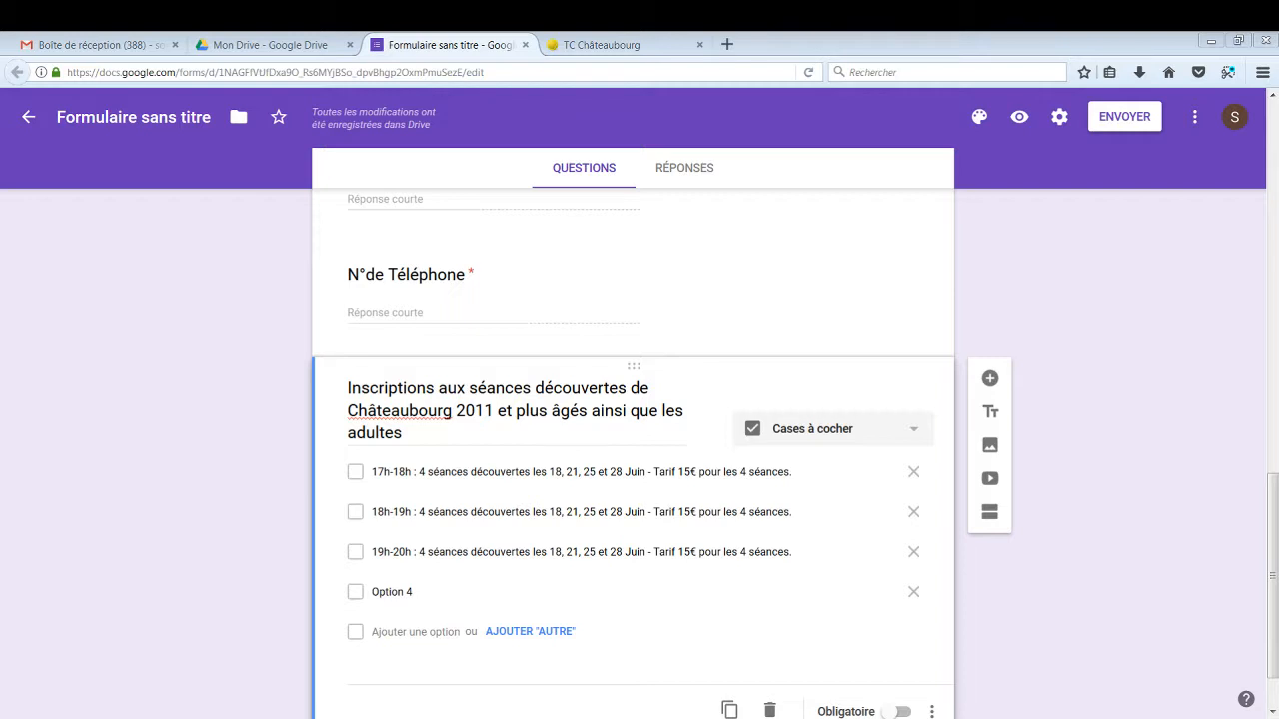
click(392, 596)
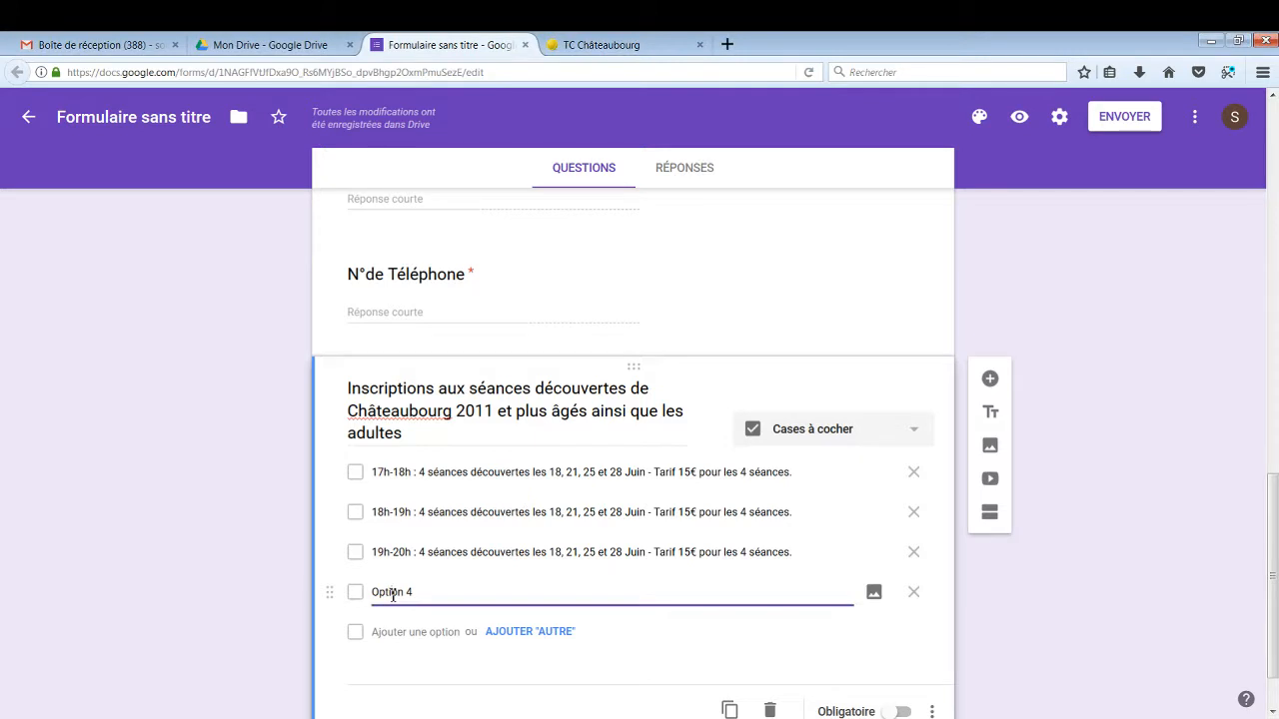
double_click(393, 596)
drag(416, 592, 368, 596)
text(20h-21h : 4 séances découvertes les 18, 21, 25 et 28 Juin - Tarif 15€ pour les 4 séances.)
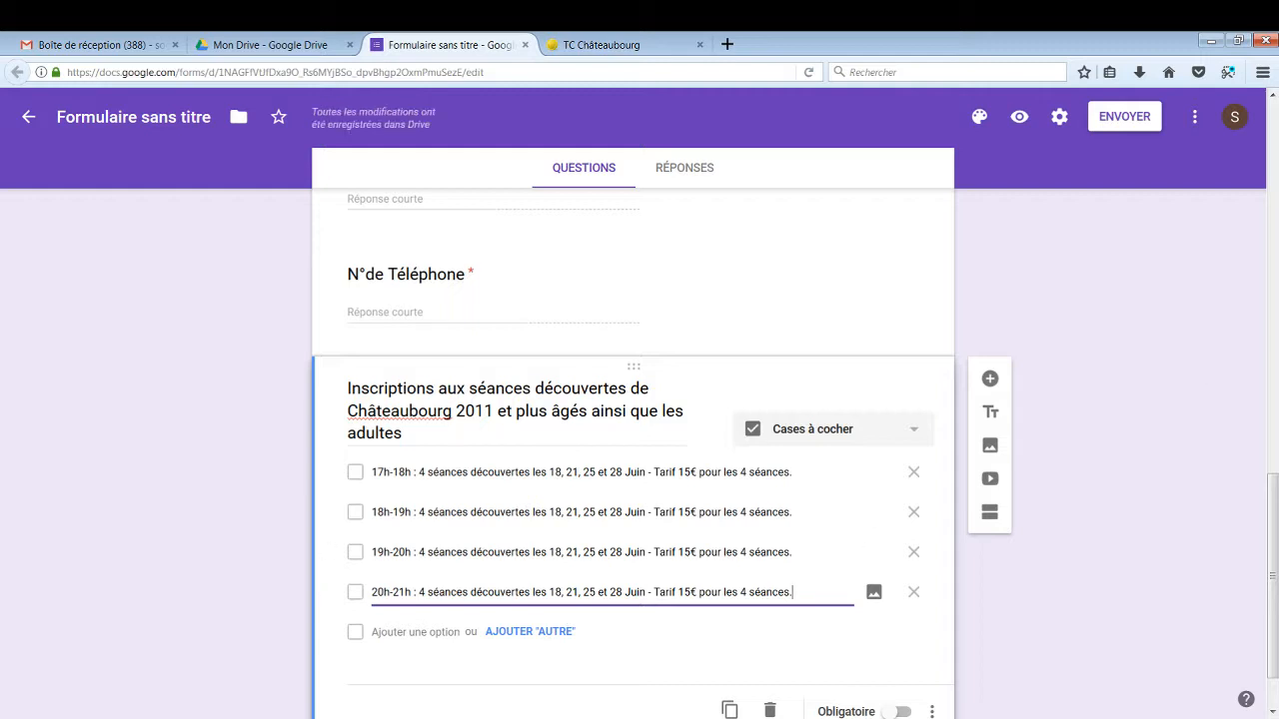
key(alt+Tab)
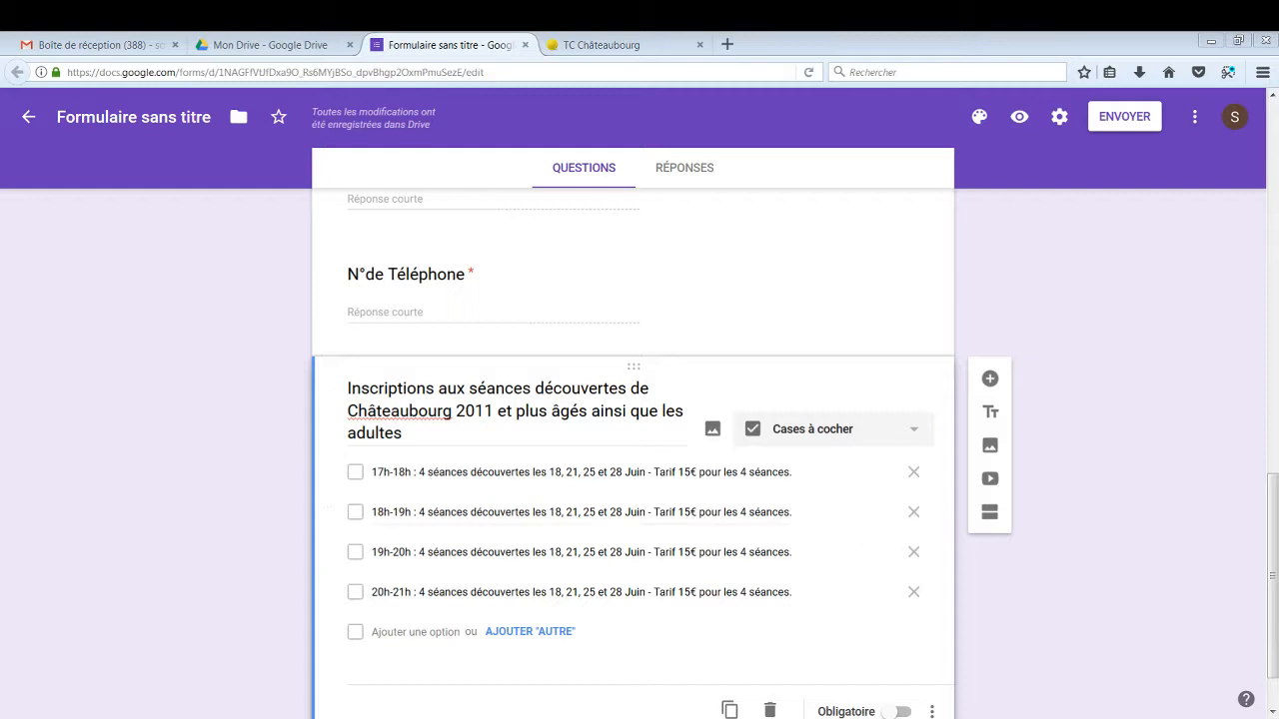
Add a 'Remarques' question after the session checkboxes, set to the Paragraphe answer type
click(989, 378)
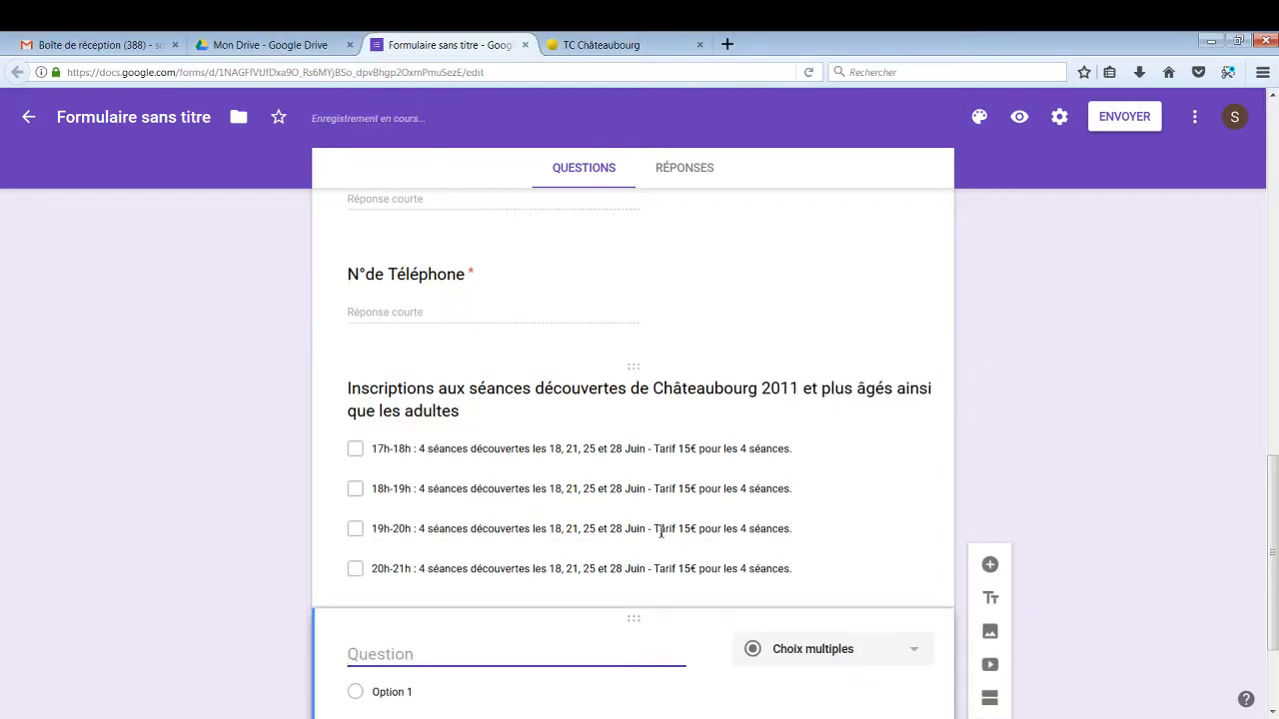
text(R)
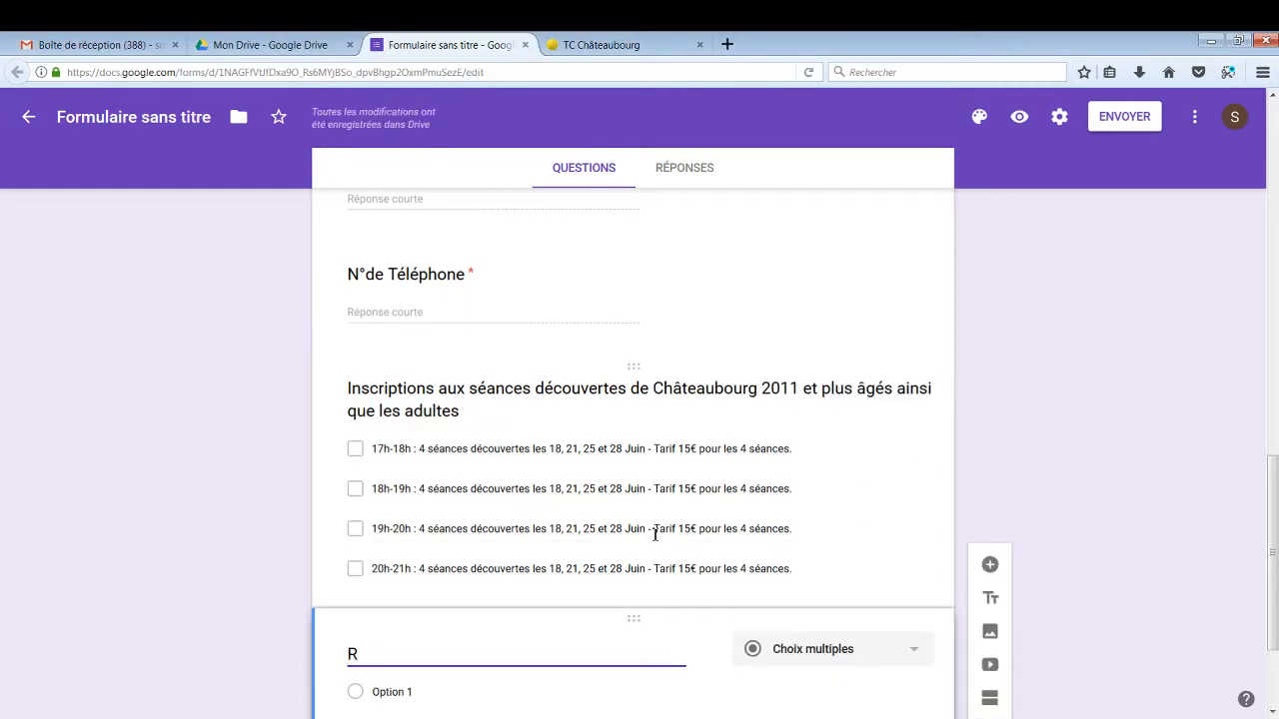
text(emarques)
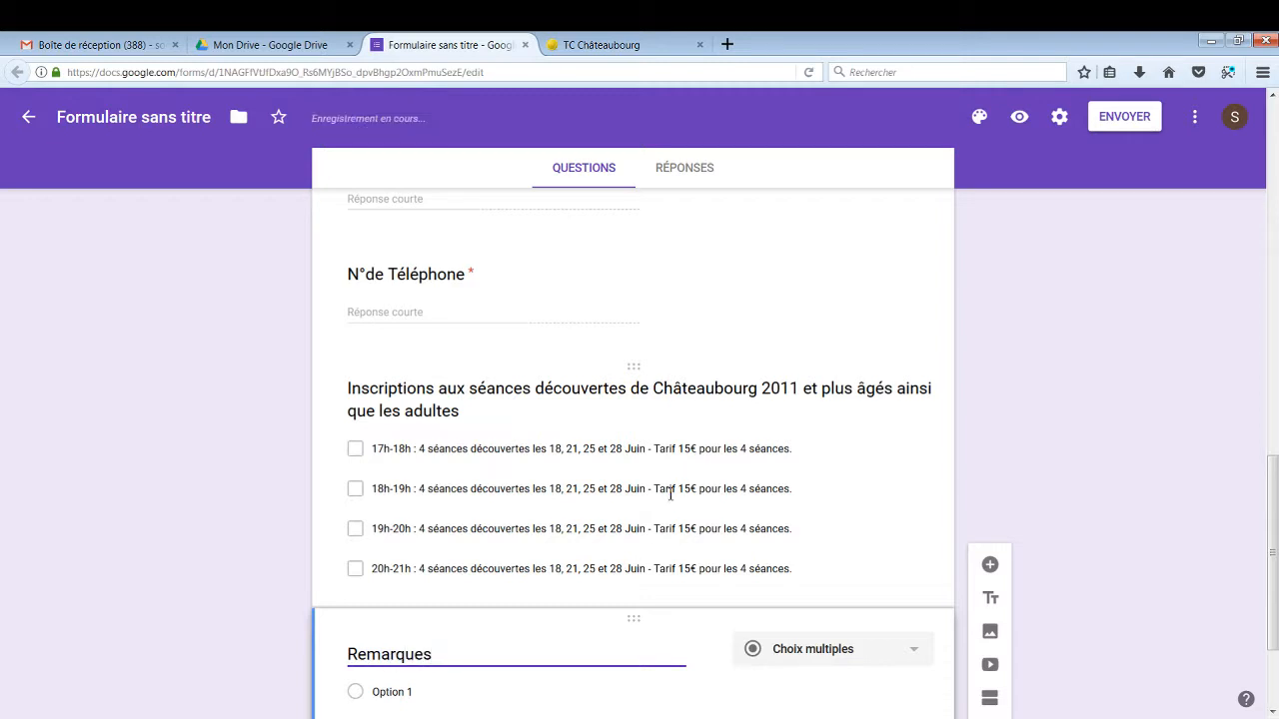
scroll(665, 490, down, 2)
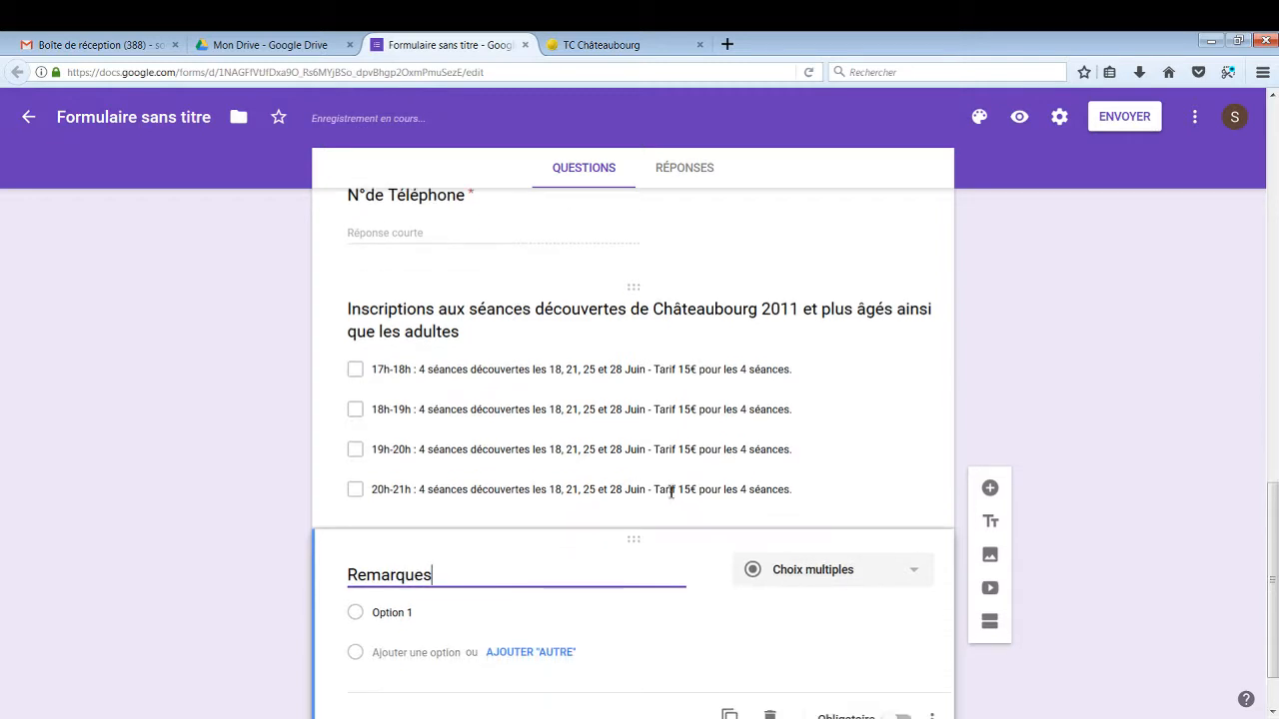
click(910, 562)
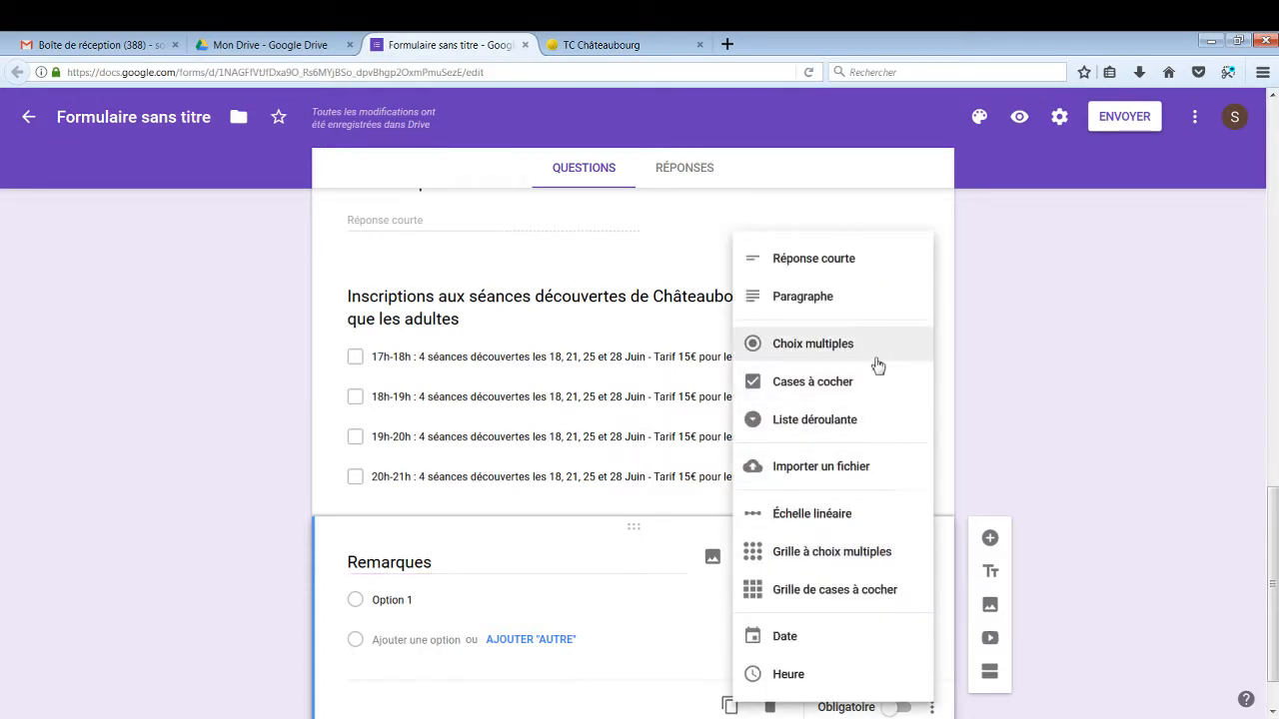
click(852, 307)
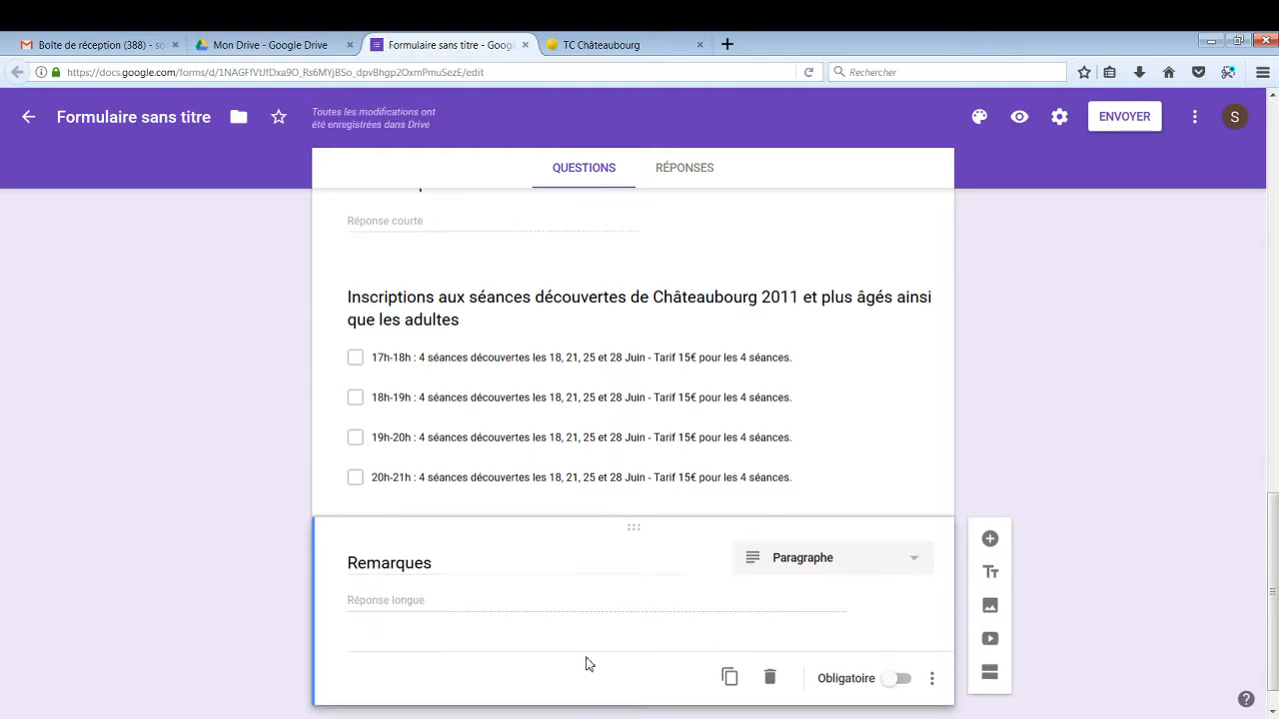
scroll(587, 670, up, 6)
scroll(587, 660, up, 7)
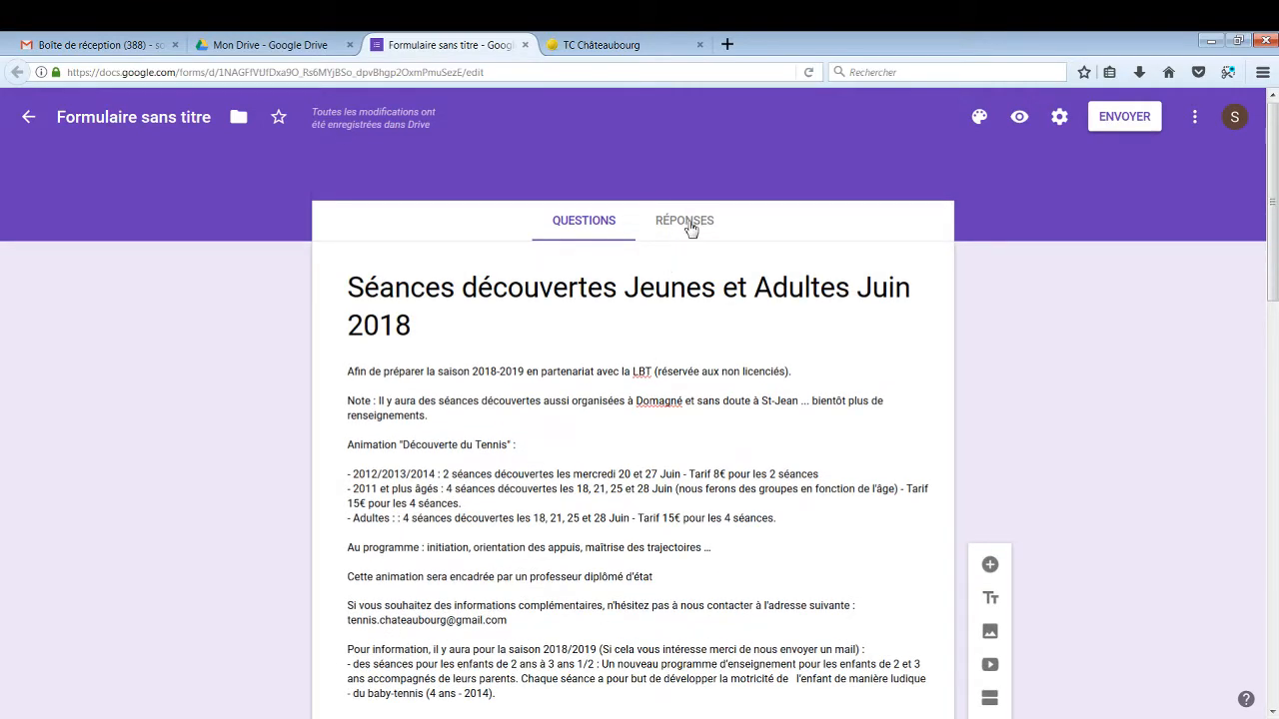
From Réponses, create a linked spreadsheet named 'Réponses Séances Découvertes 2018'
click(689, 224)
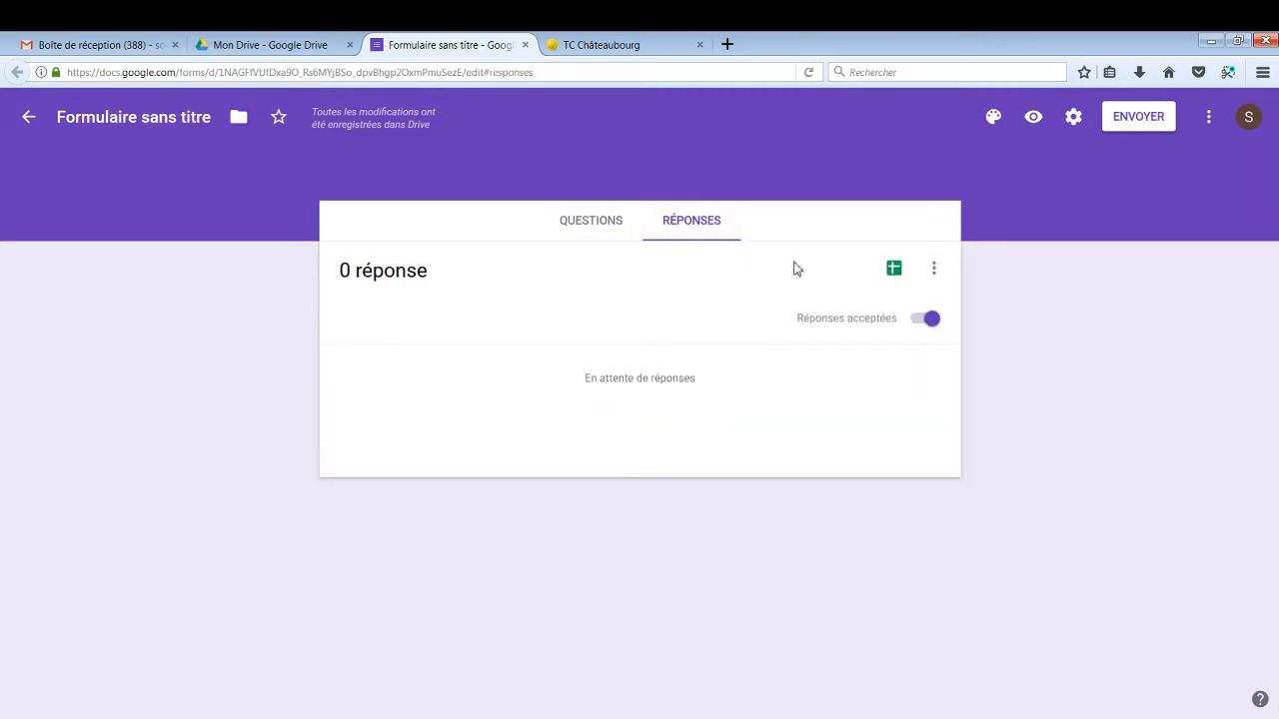
click(893, 271)
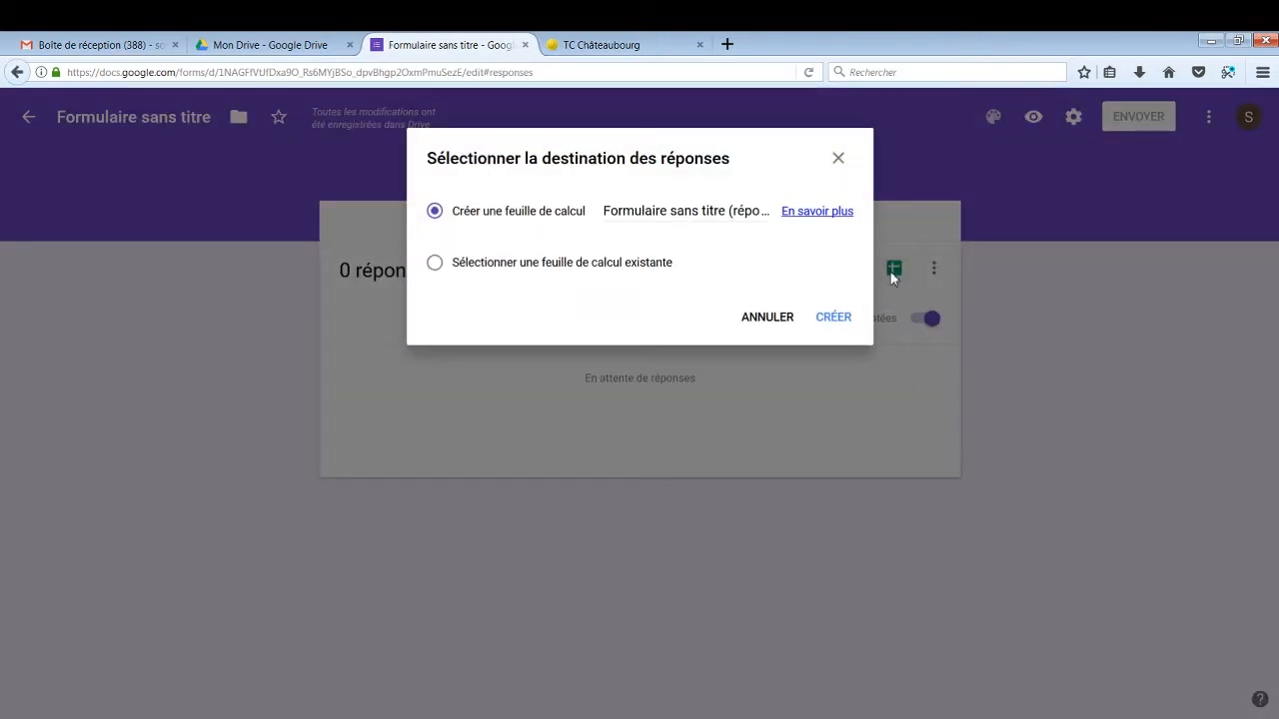
click(683, 208)
drag(604, 210, 808, 231)
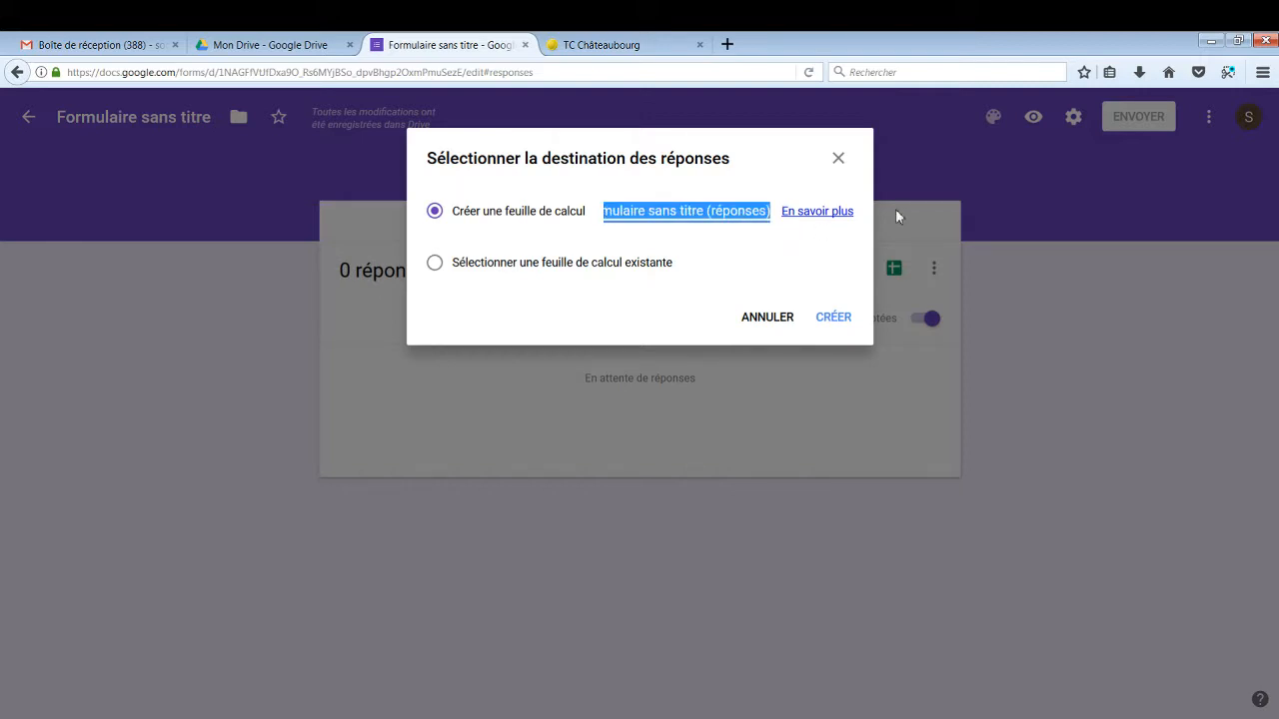
text(Réponses)
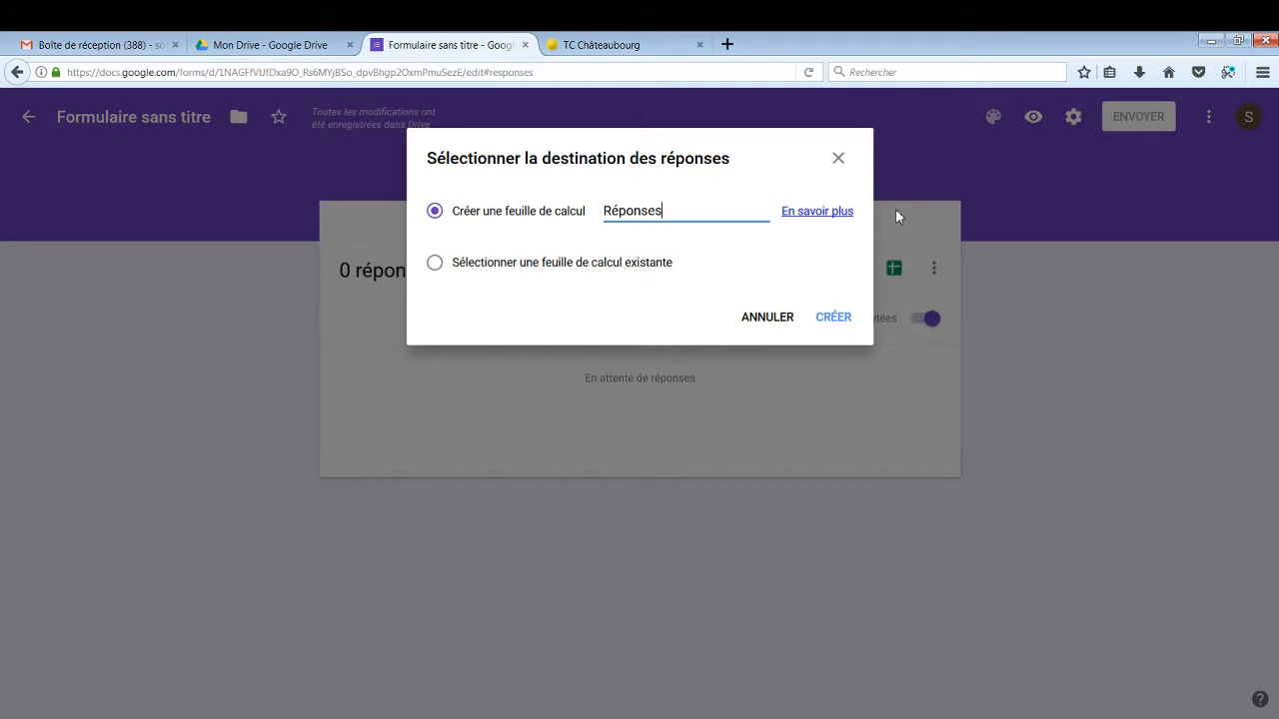
text( Séances)
text(Découvert)
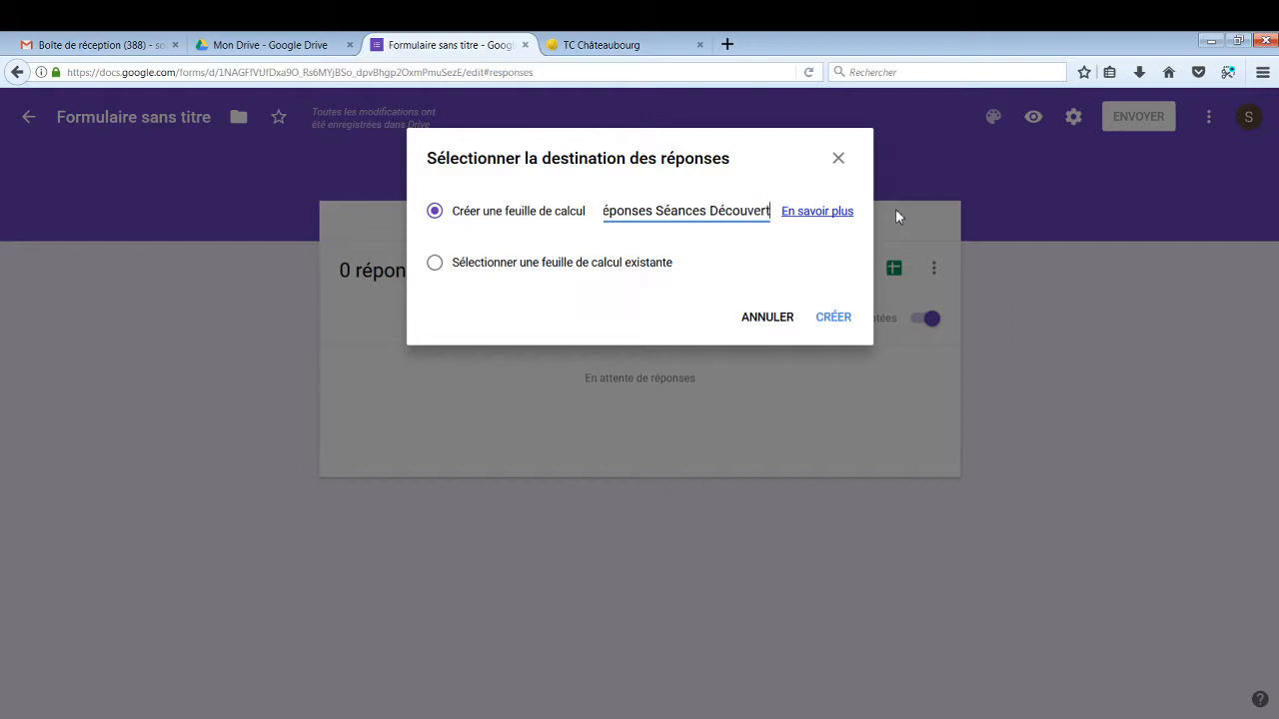
text(es 2018)
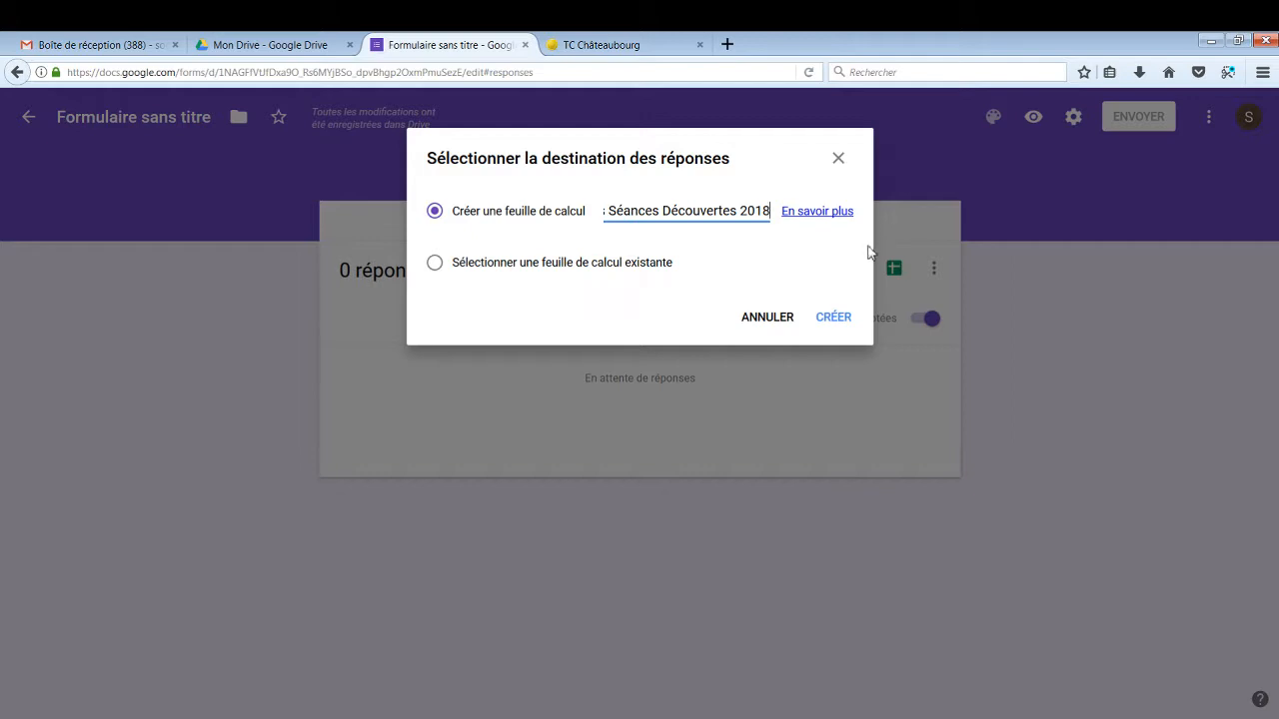
click(839, 318)
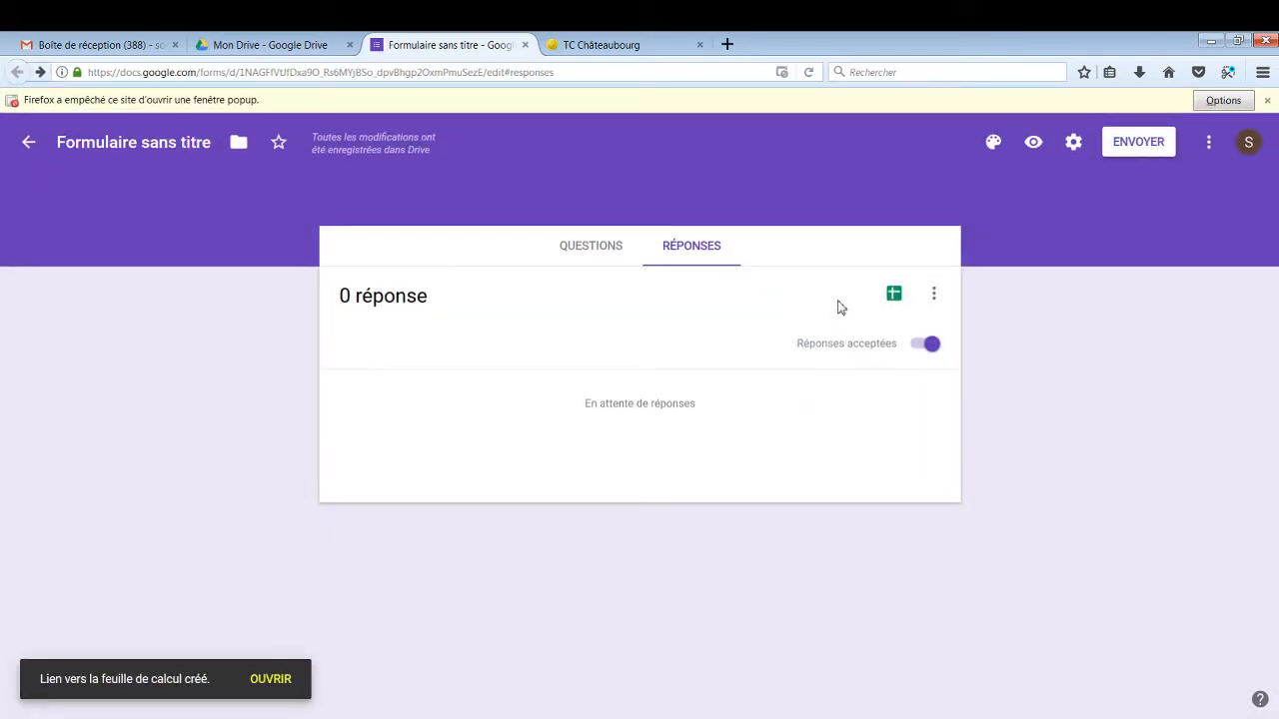
Review the files in Drive, then open the form's linked responses spreadsheet
click(271, 46)
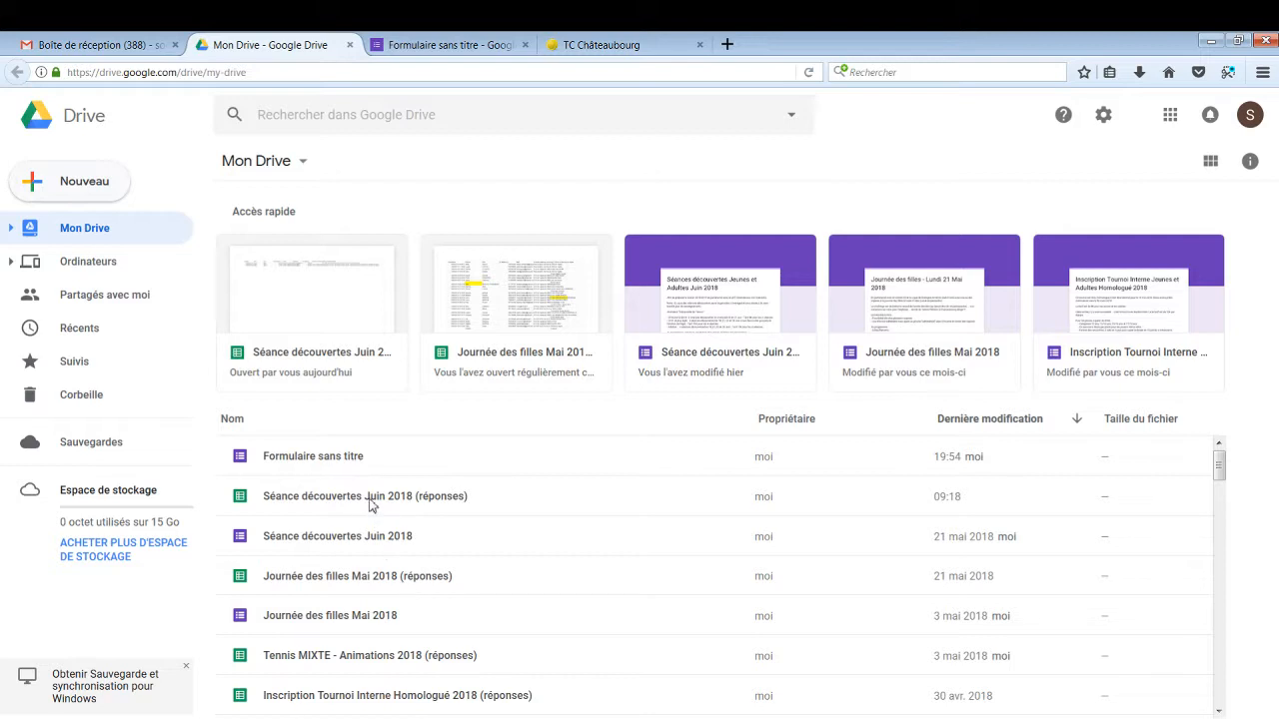
click(447, 47)
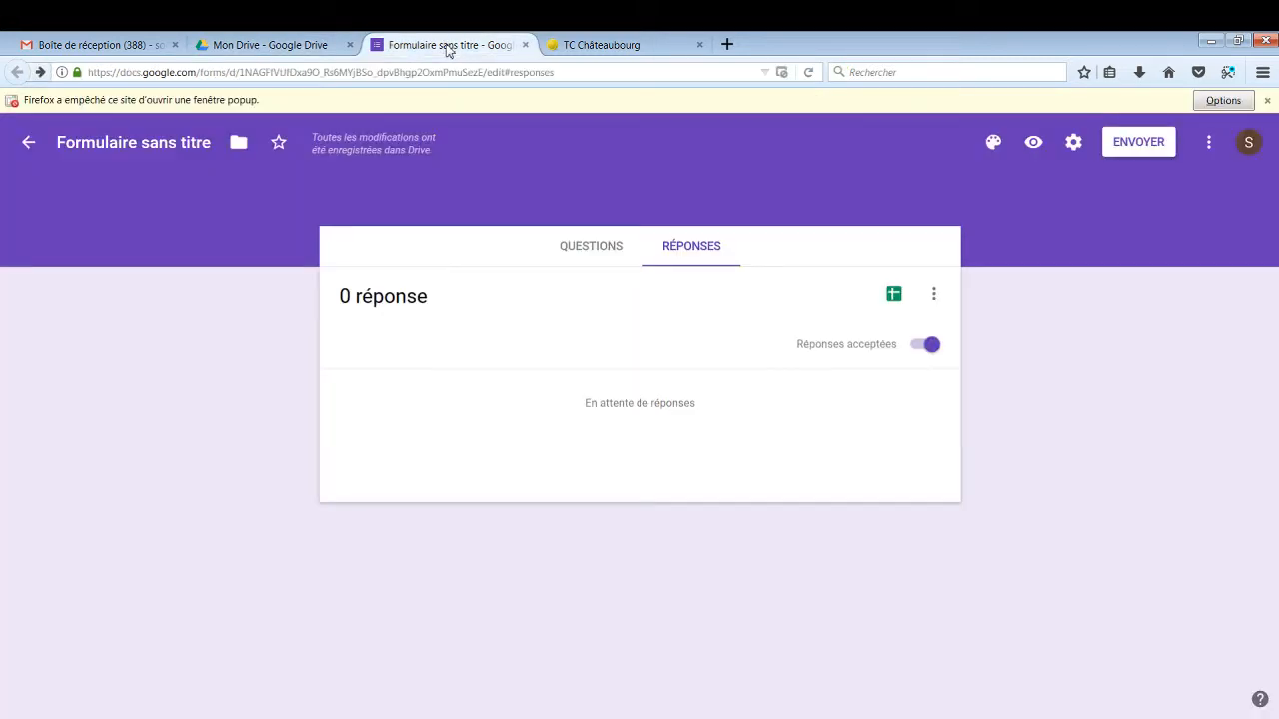
click(897, 300)
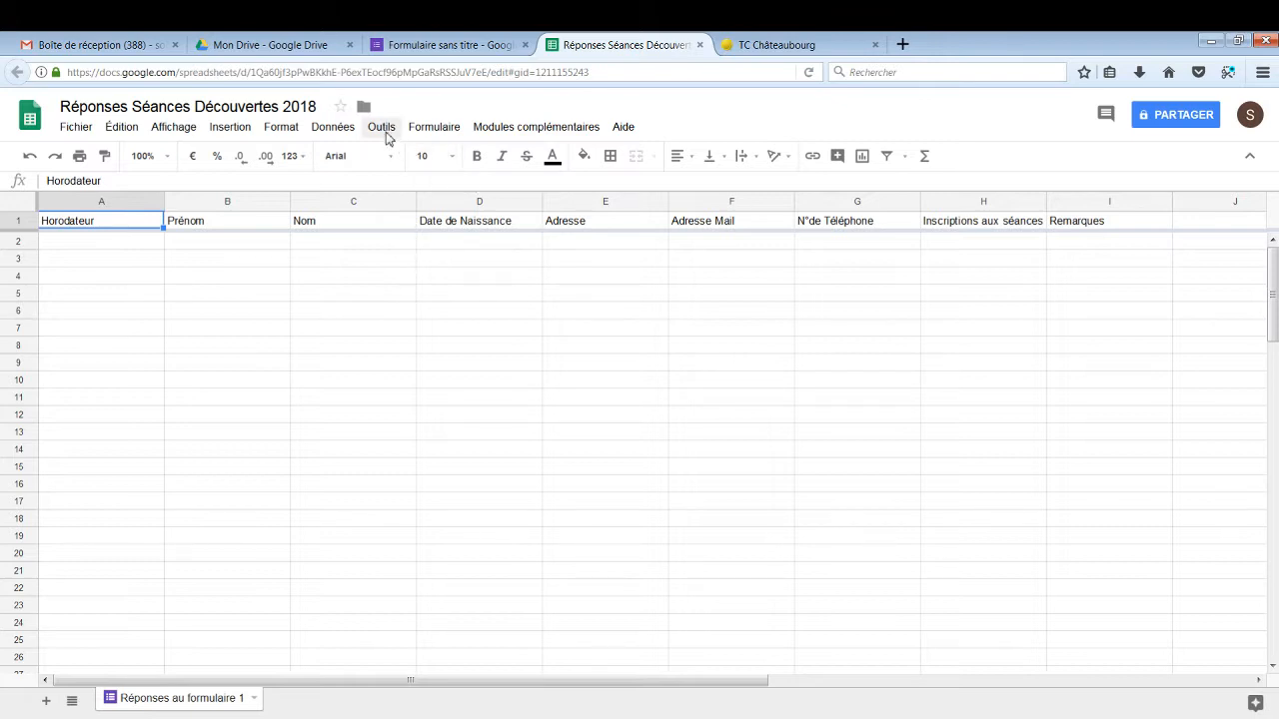
Add a notification rule: 'Un utilisateur envoie un formulaire' with 'E-mail (immédiatement)', and save it
click(382, 128)
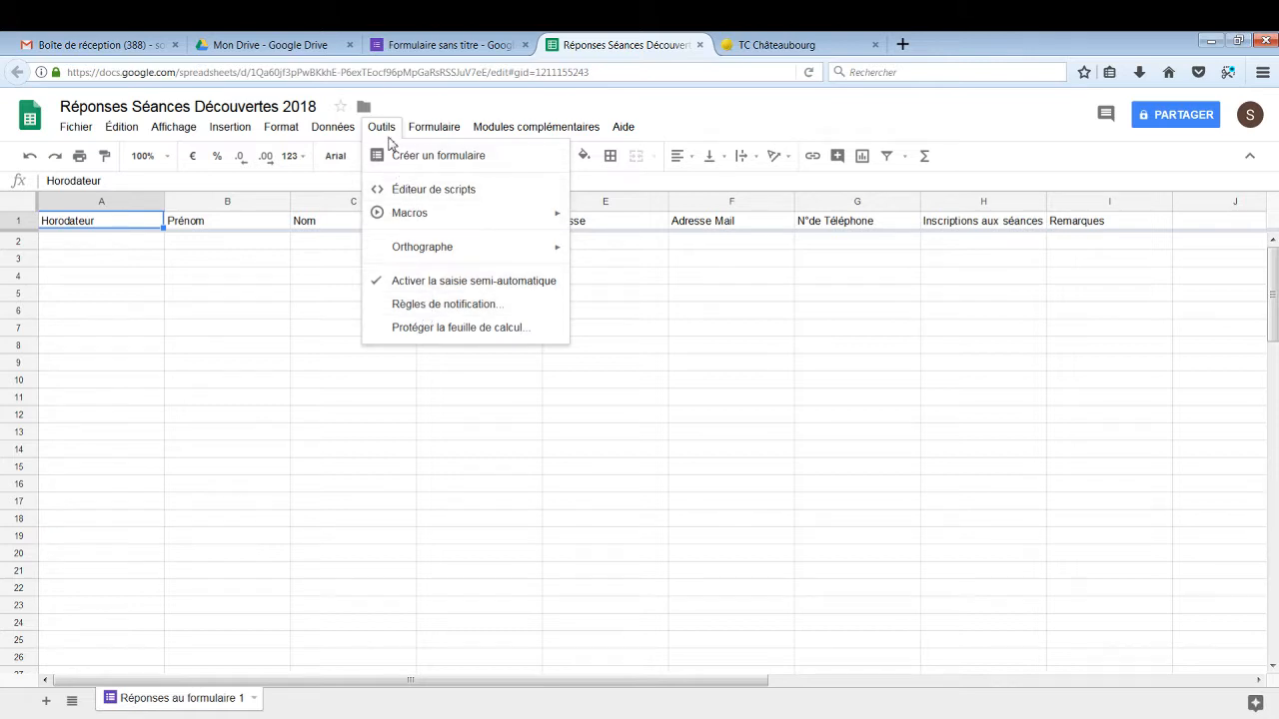
click(423, 305)
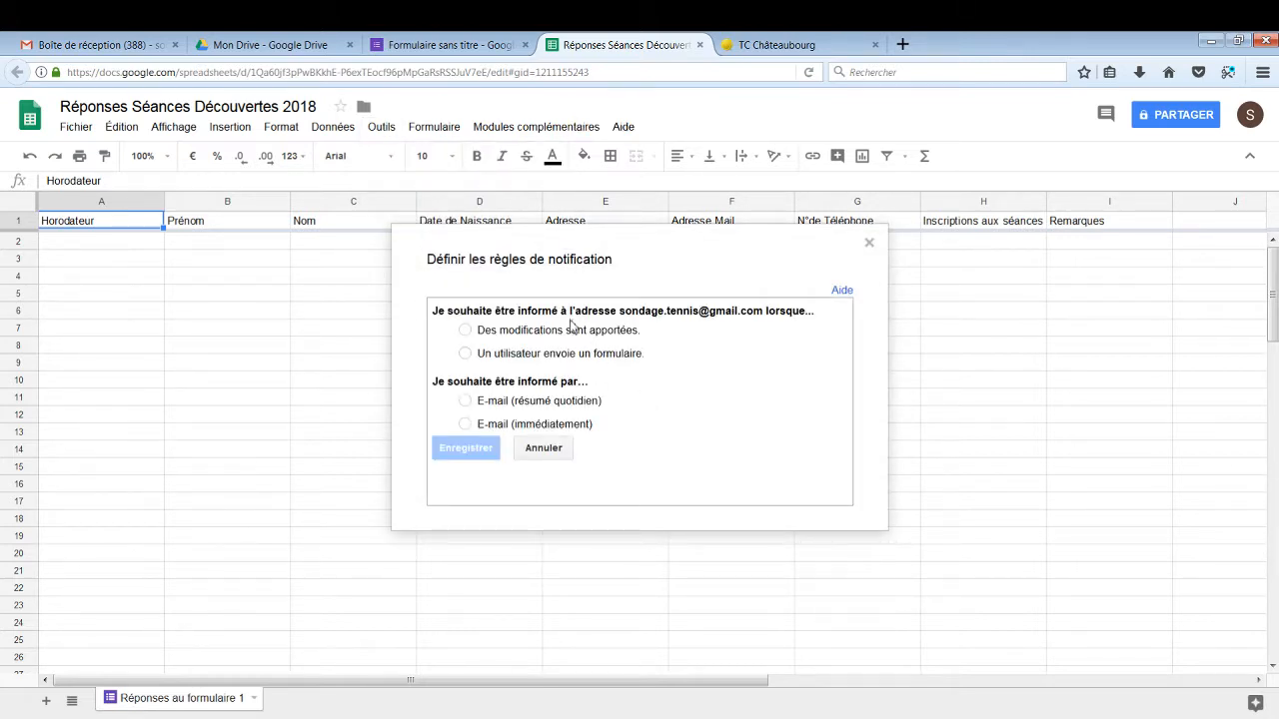
click(464, 354)
click(467, 425)
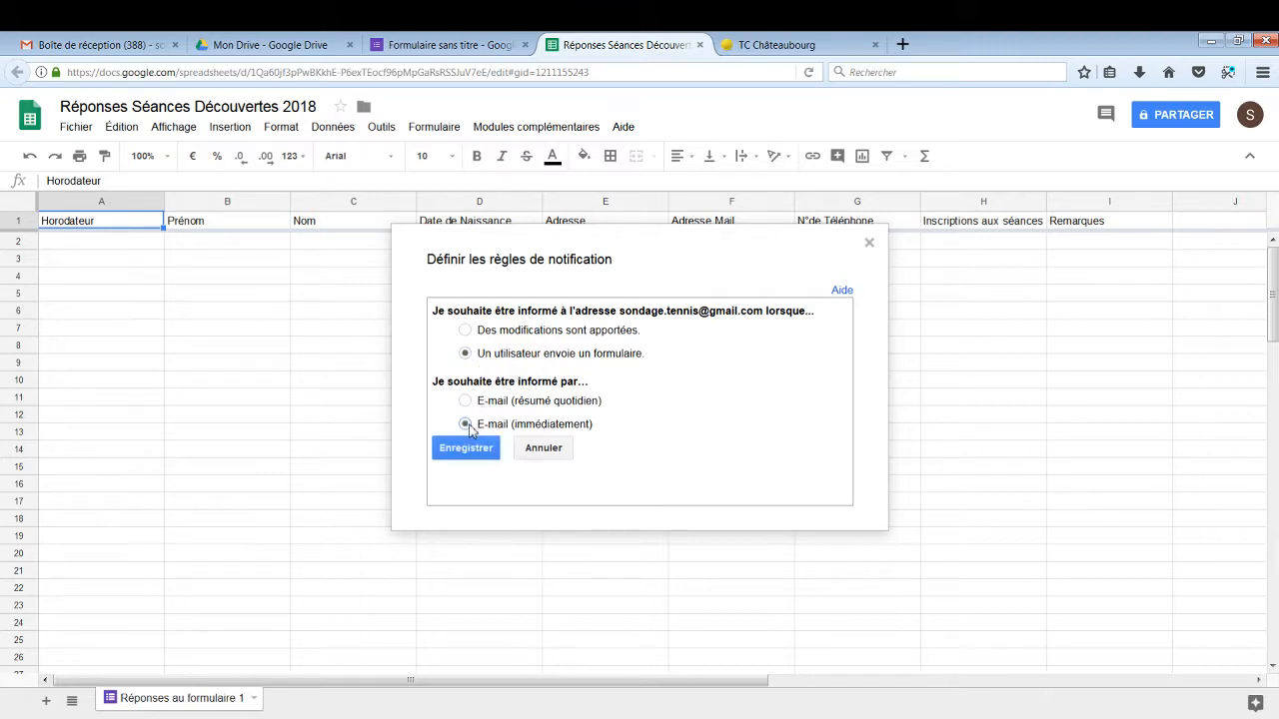
click(470, 456)
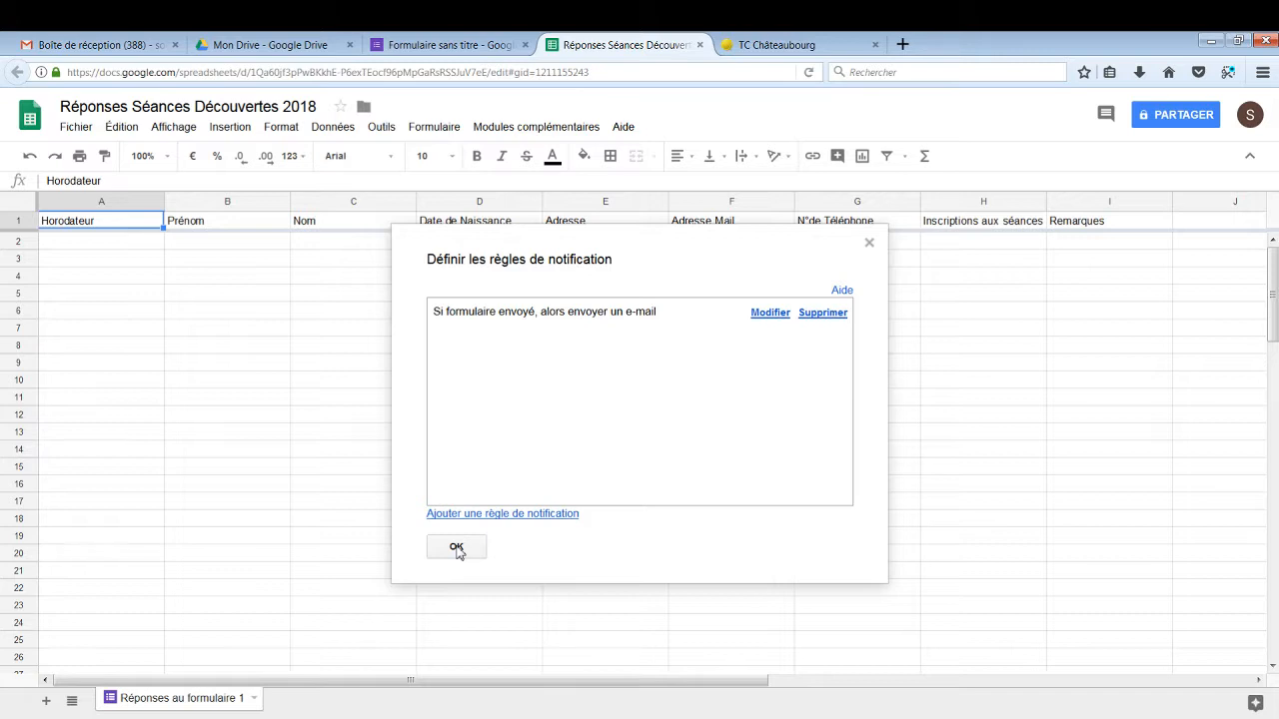
click(456, 549)
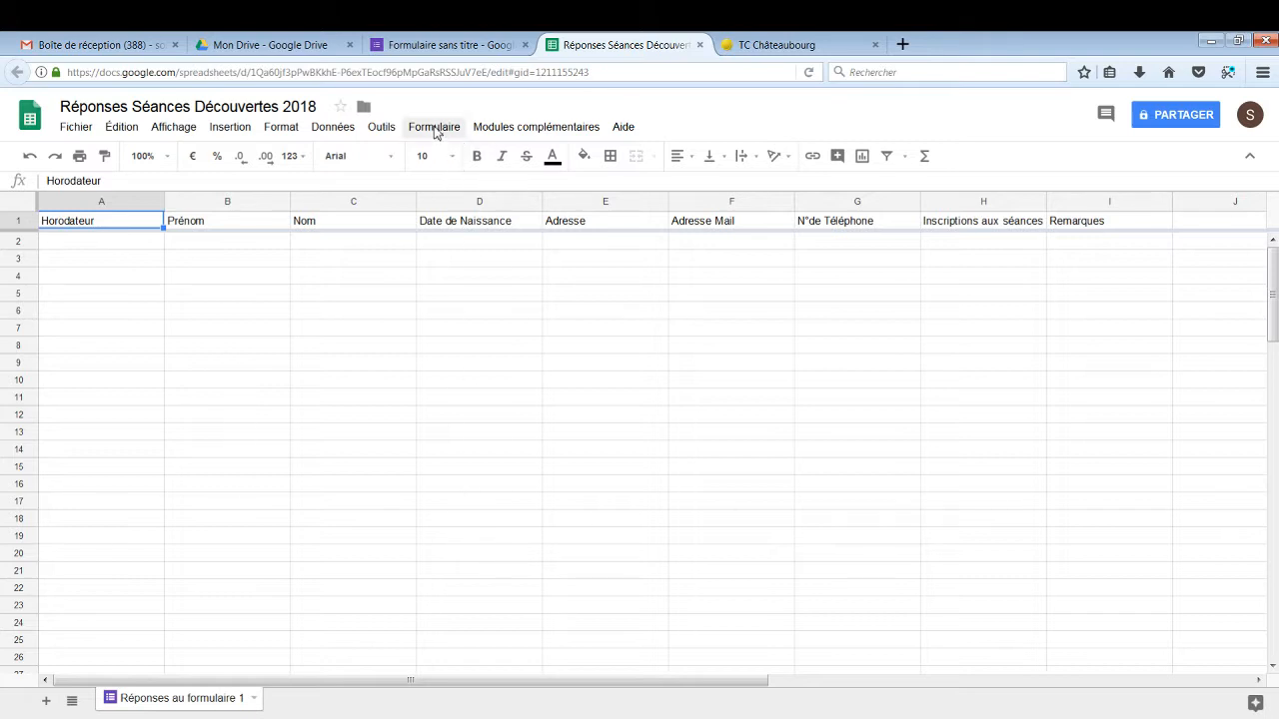
Open the live form via Formulaire > Accéder au formulaire en ligne
click(436, 133)
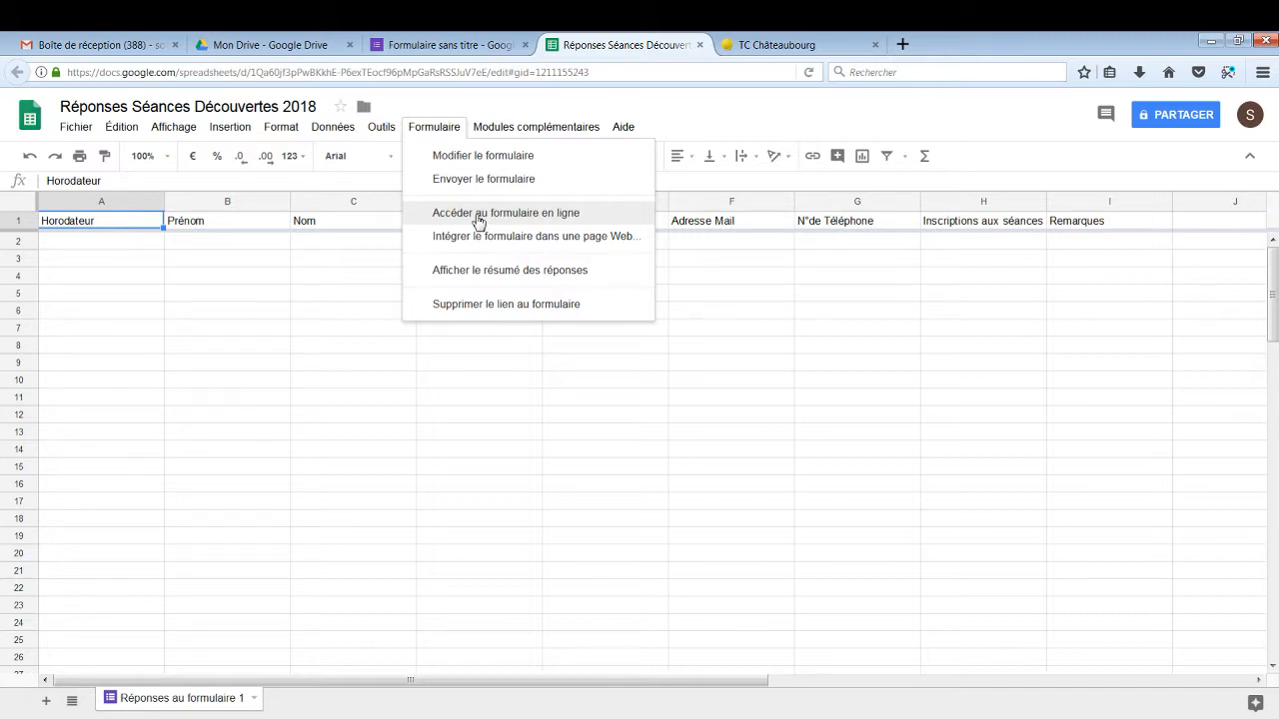
click(478, 215)
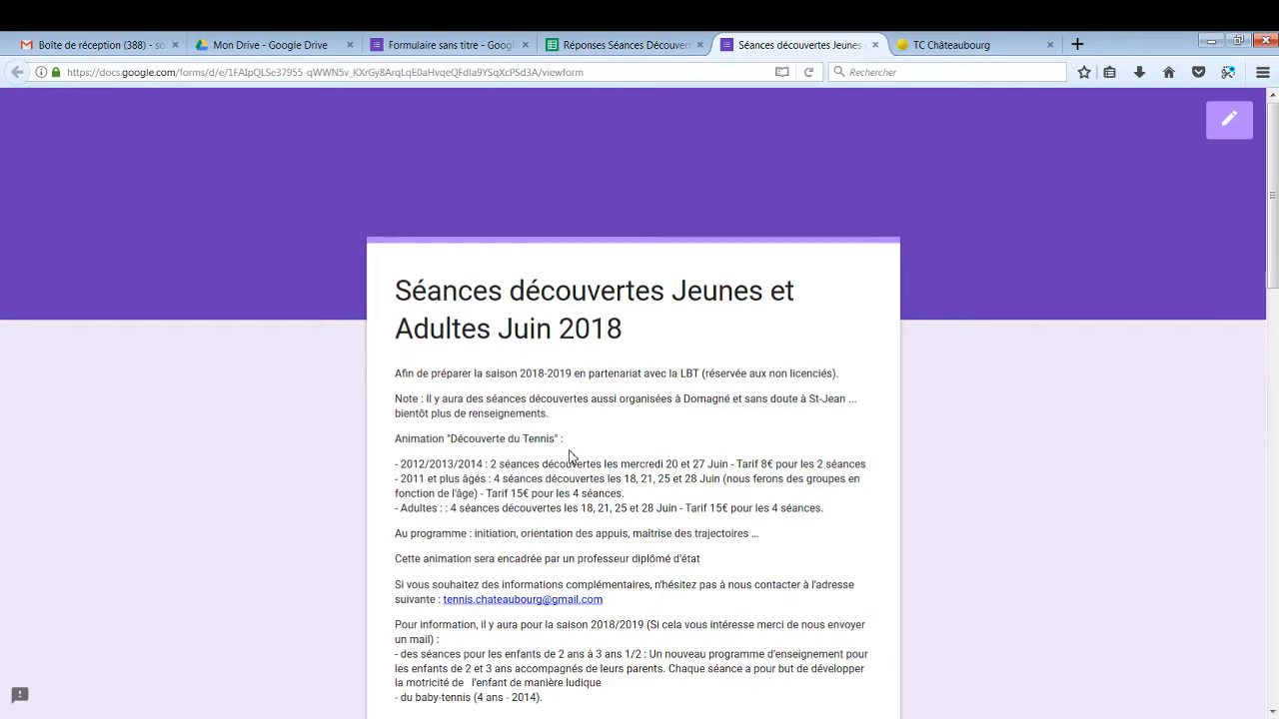
Copy the live form's viewform URL, load it in a new browser tab, and scroll through the questions
scroll(569, 455, down, 3)
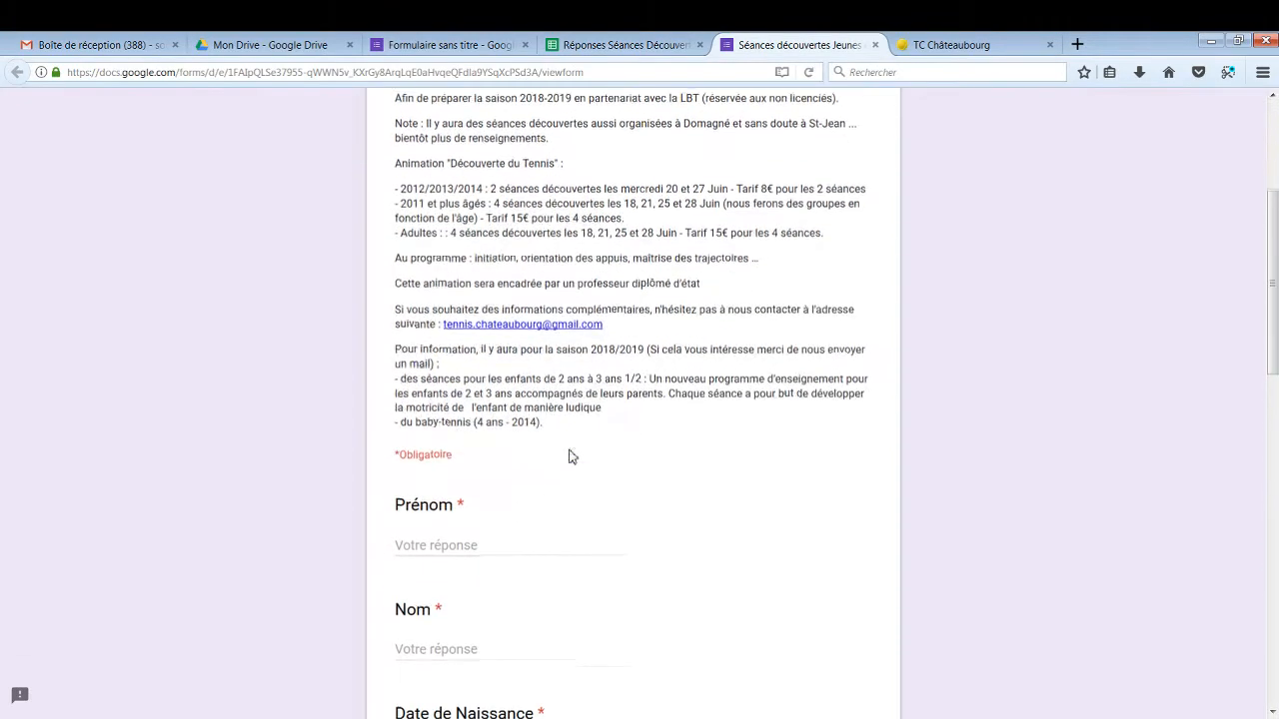
scroll(570, 456, up, 3)
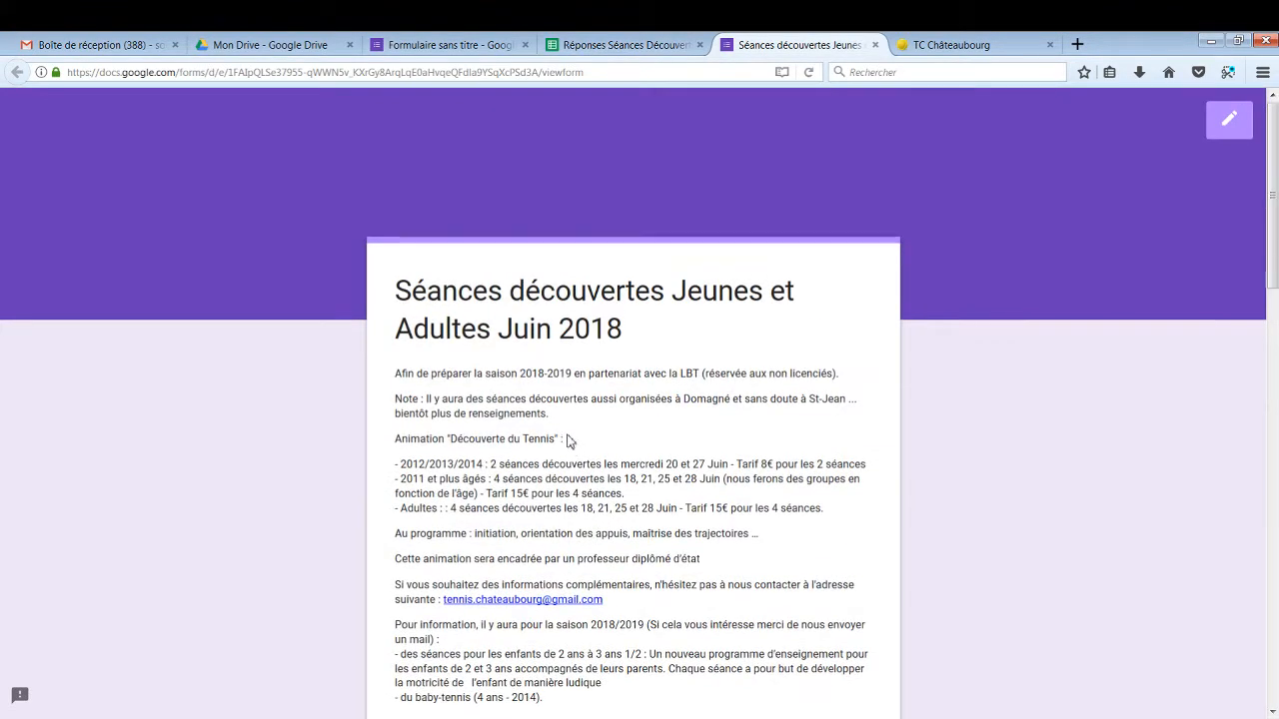
click(607, 70)
key(ctrl+c)
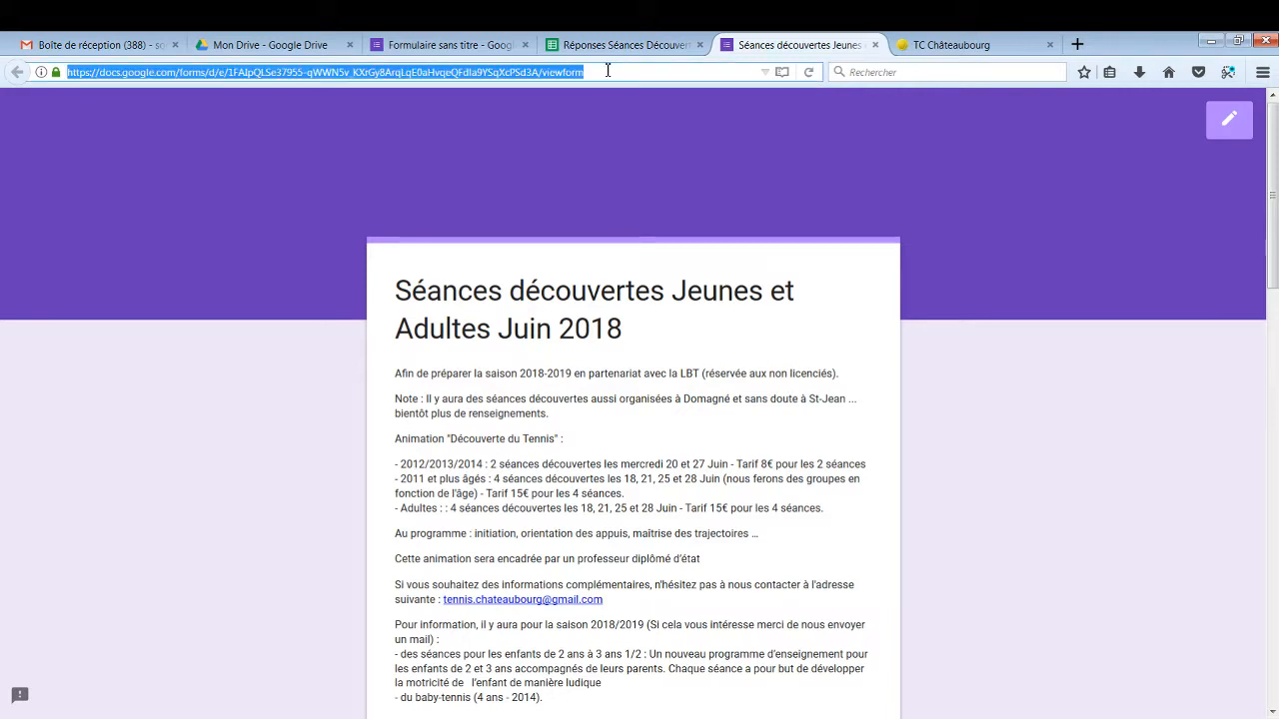
click(1077, 44)
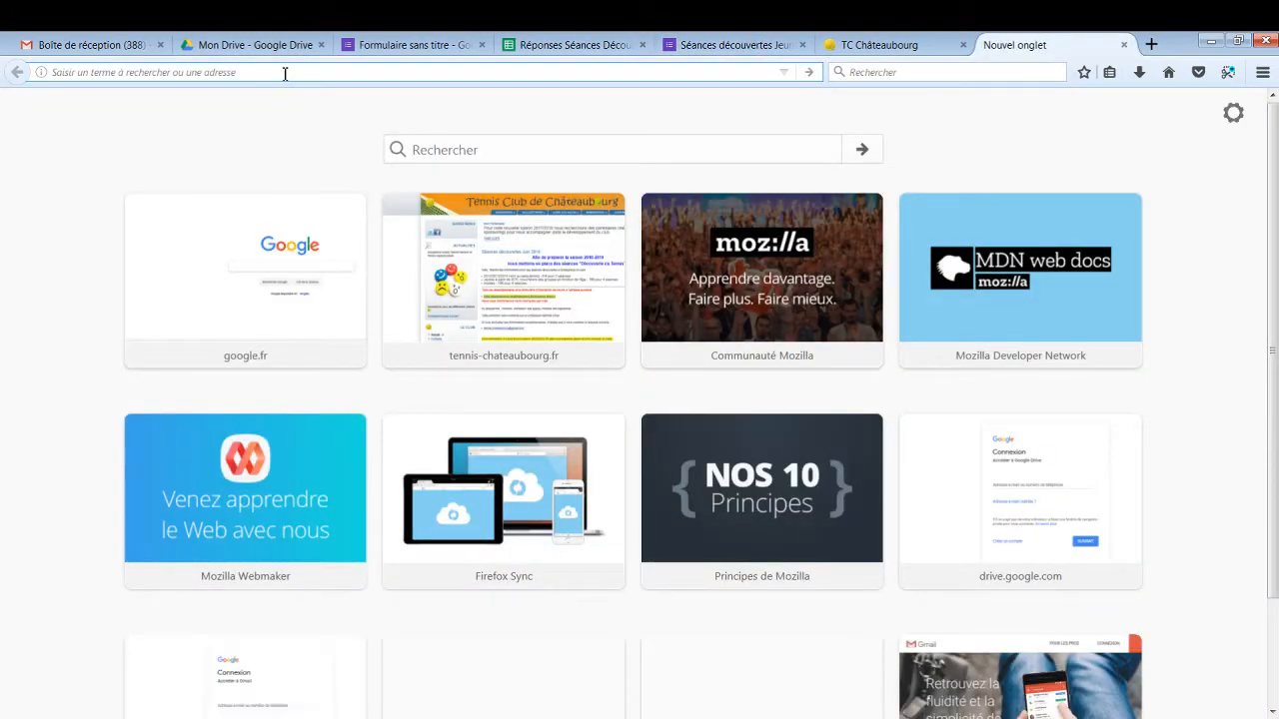
key(ctrl+v)
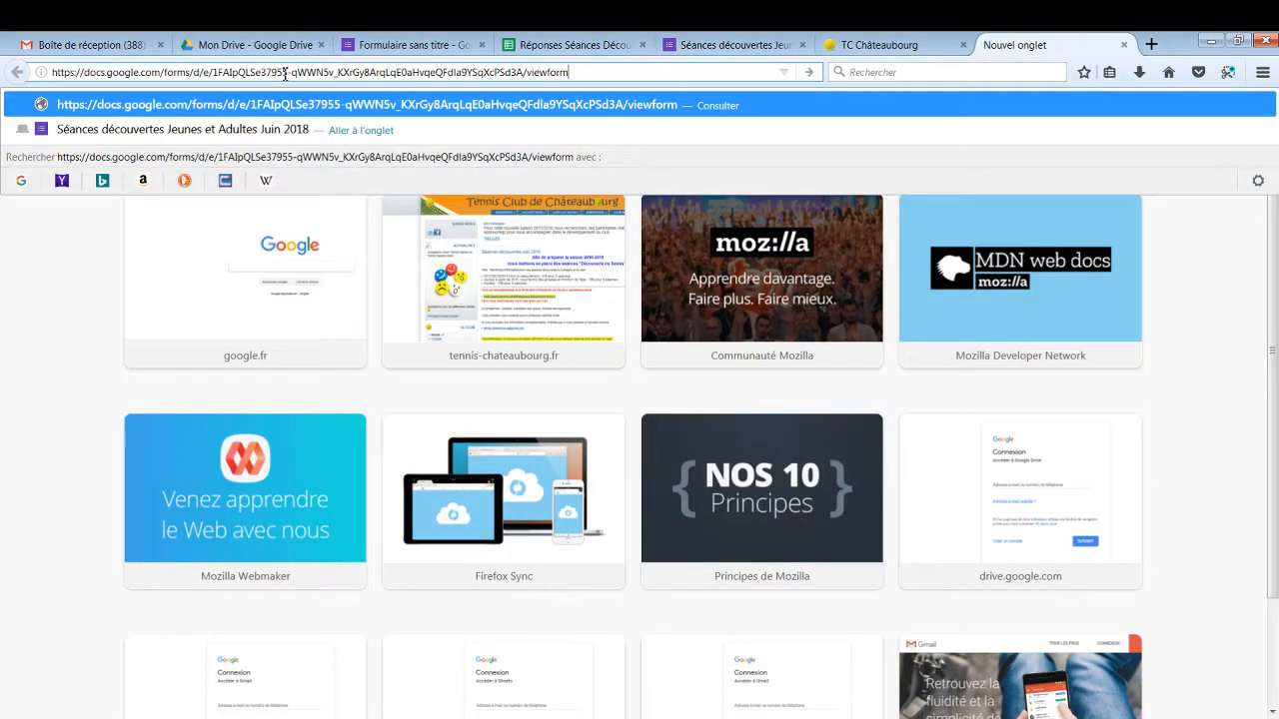
key(Return)
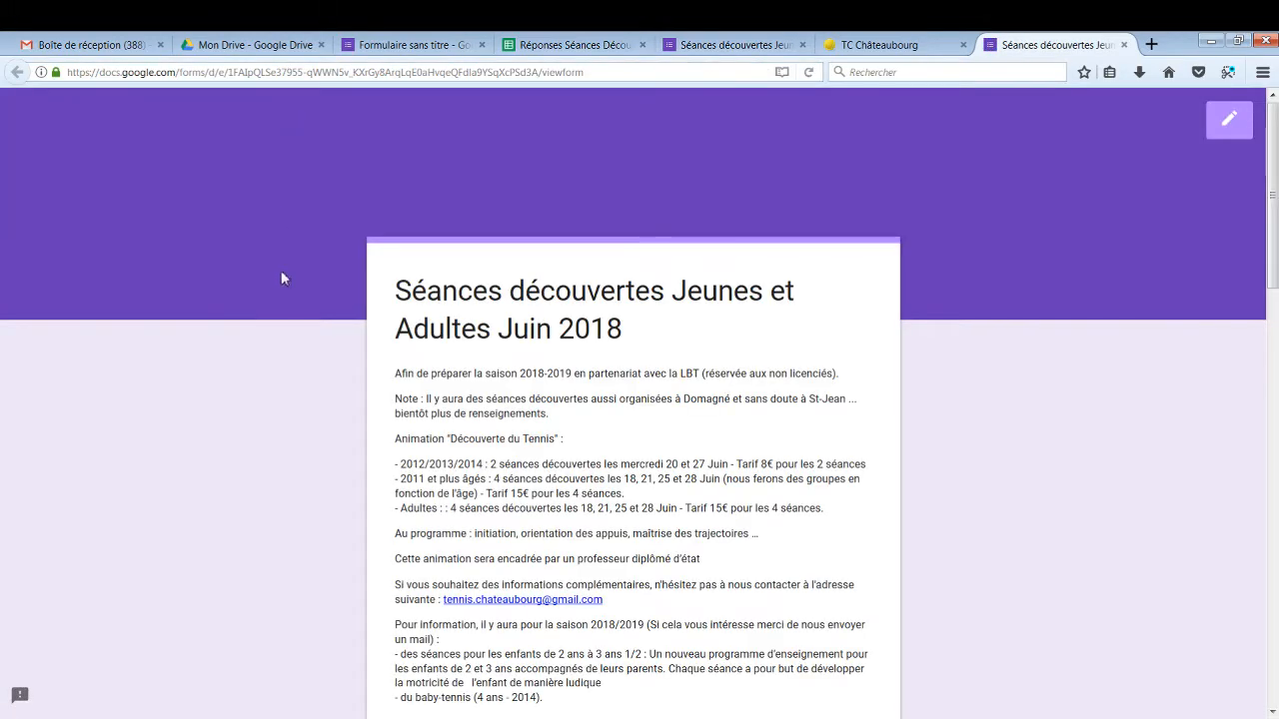
scroll(279, 418, down, 5)
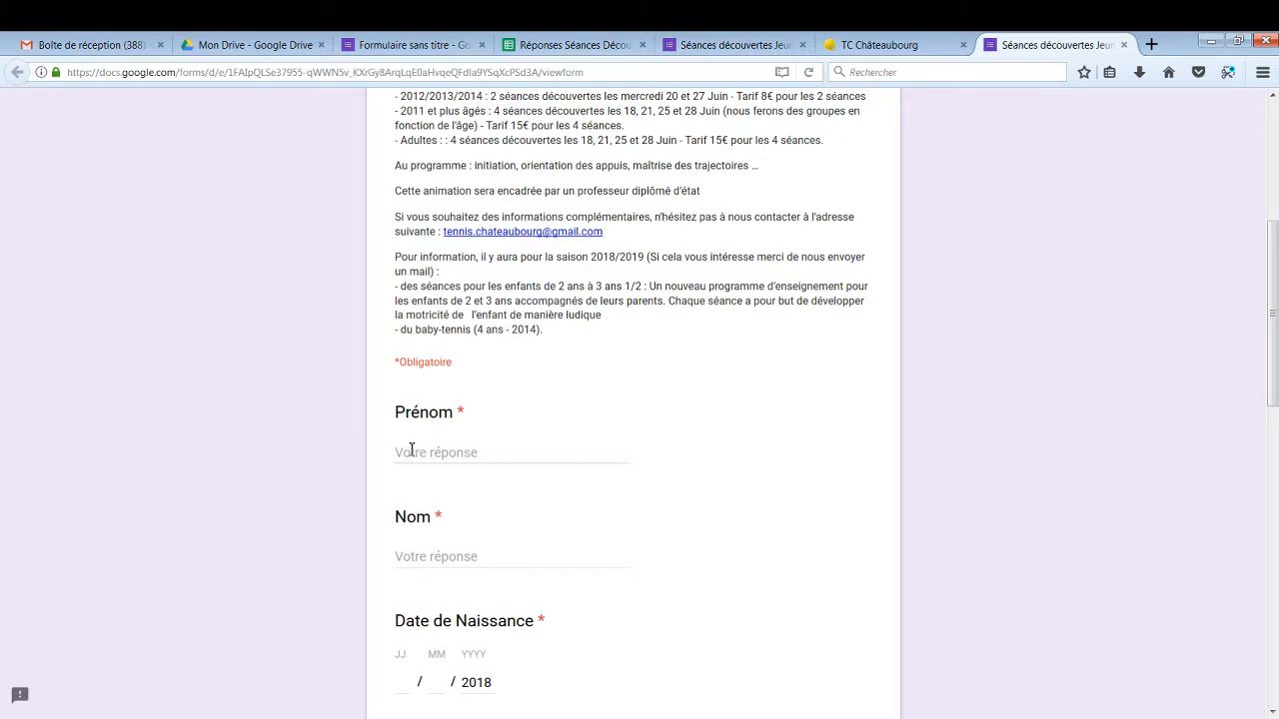
scroll(411, 449, up, 1)
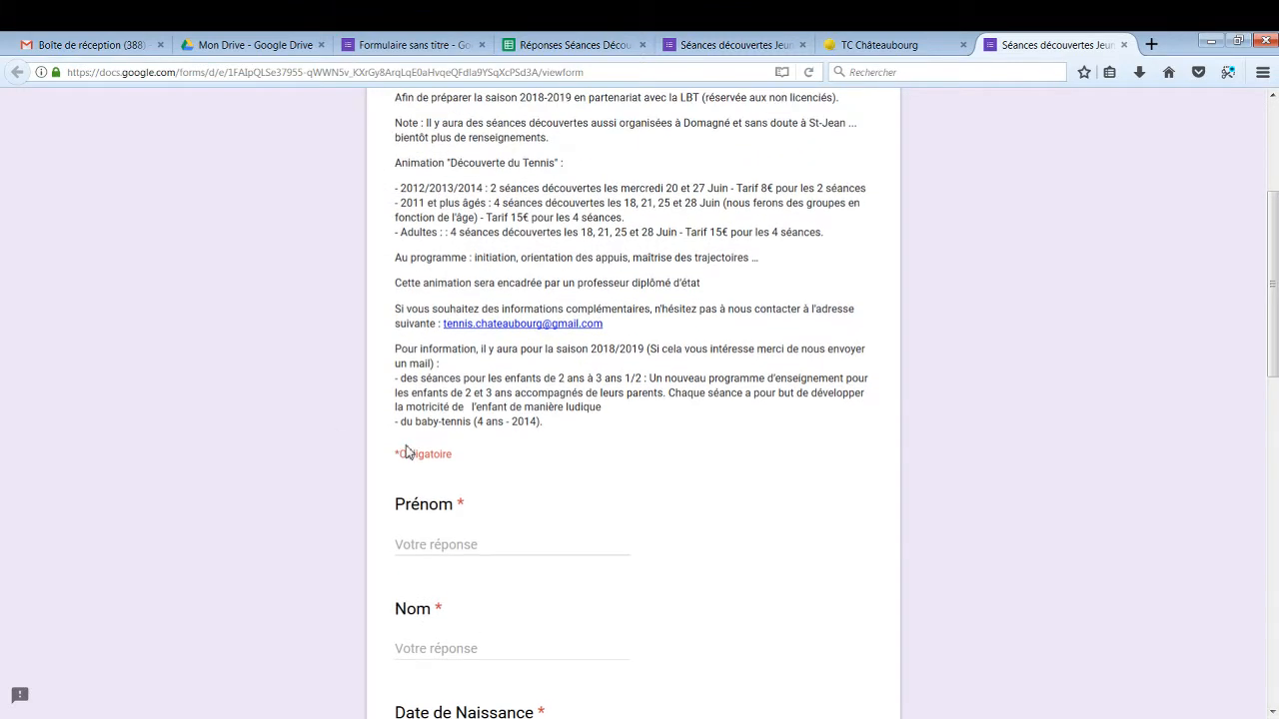
scroll(409, 447, down, 4)
scroll(408, 445, down, 10)
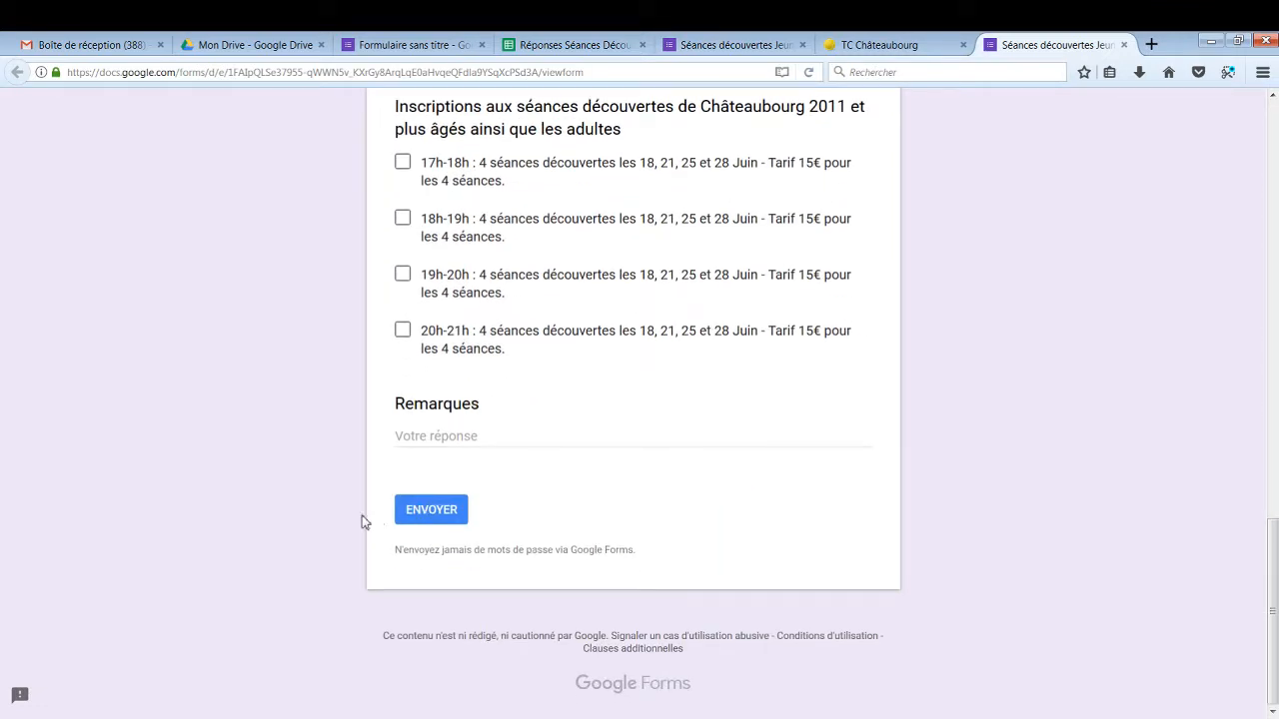
scroll(362, 516, up, 10)
Enter a test first name and the birth date 01/01/2015
click(441, 349)
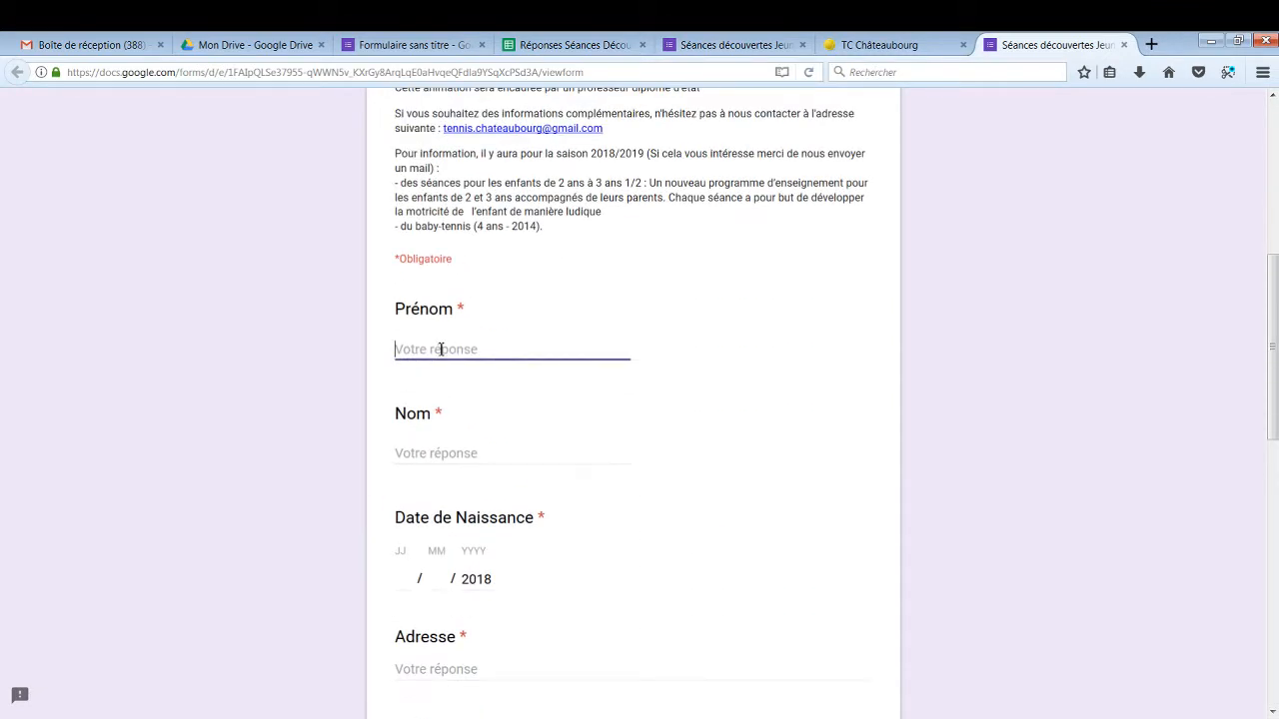
text(Fra)
text(Taga)
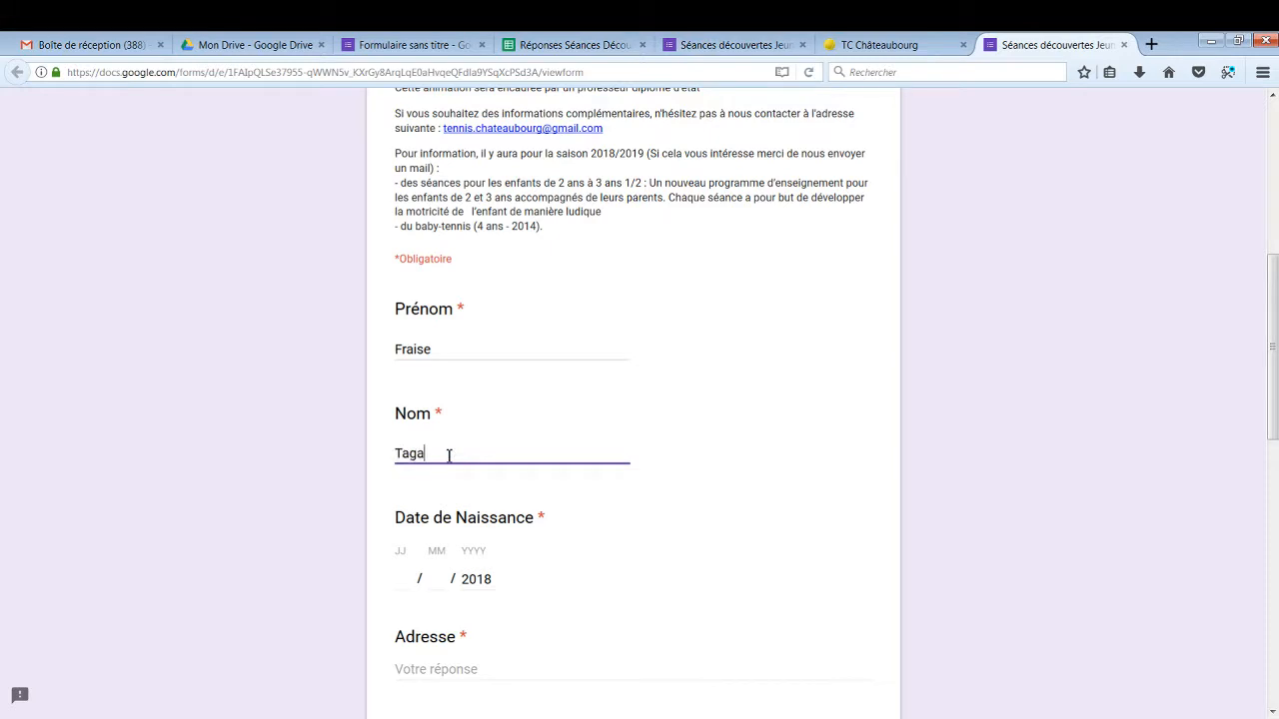
text(da)
click(435, 581)
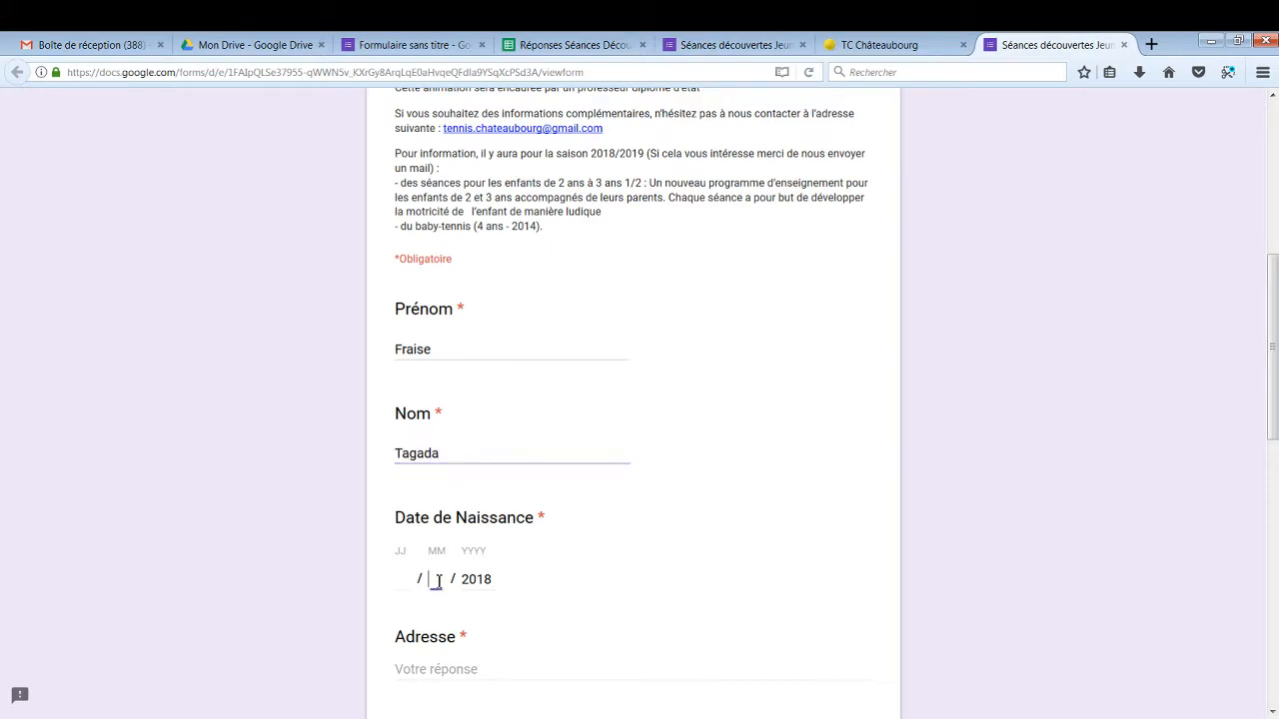
click(403, 581)
text(01)
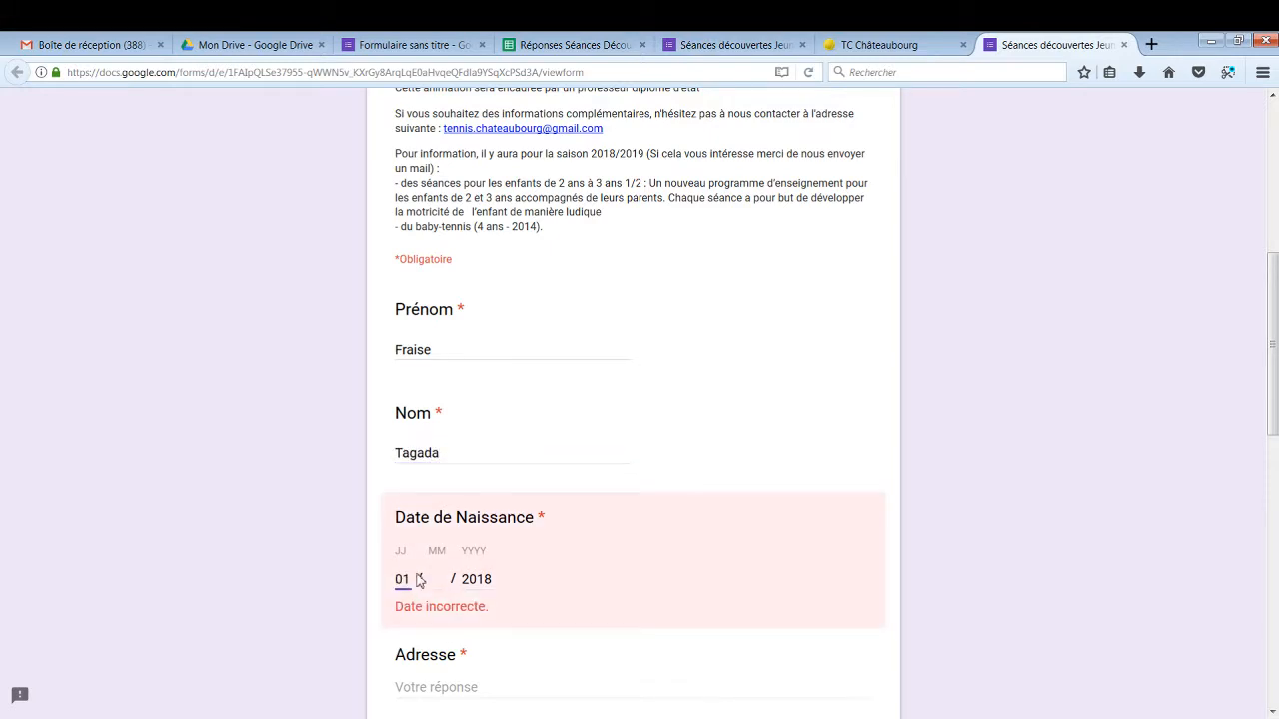
key(Tab)
text(01)
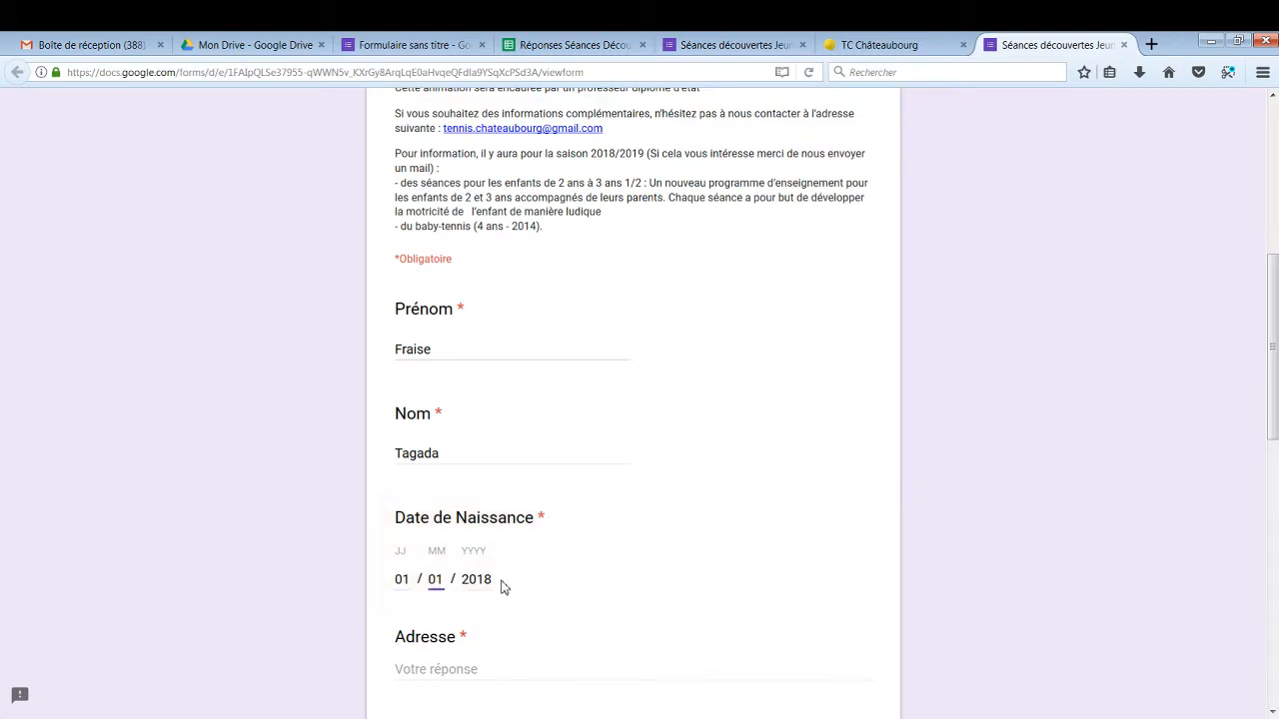
key(Tab)
drag(486, 579, 494, 579)
text(5)
Fill in the test address, e-mail address and phone number
scroll(496, 579, down, 2)
click(491, 579)
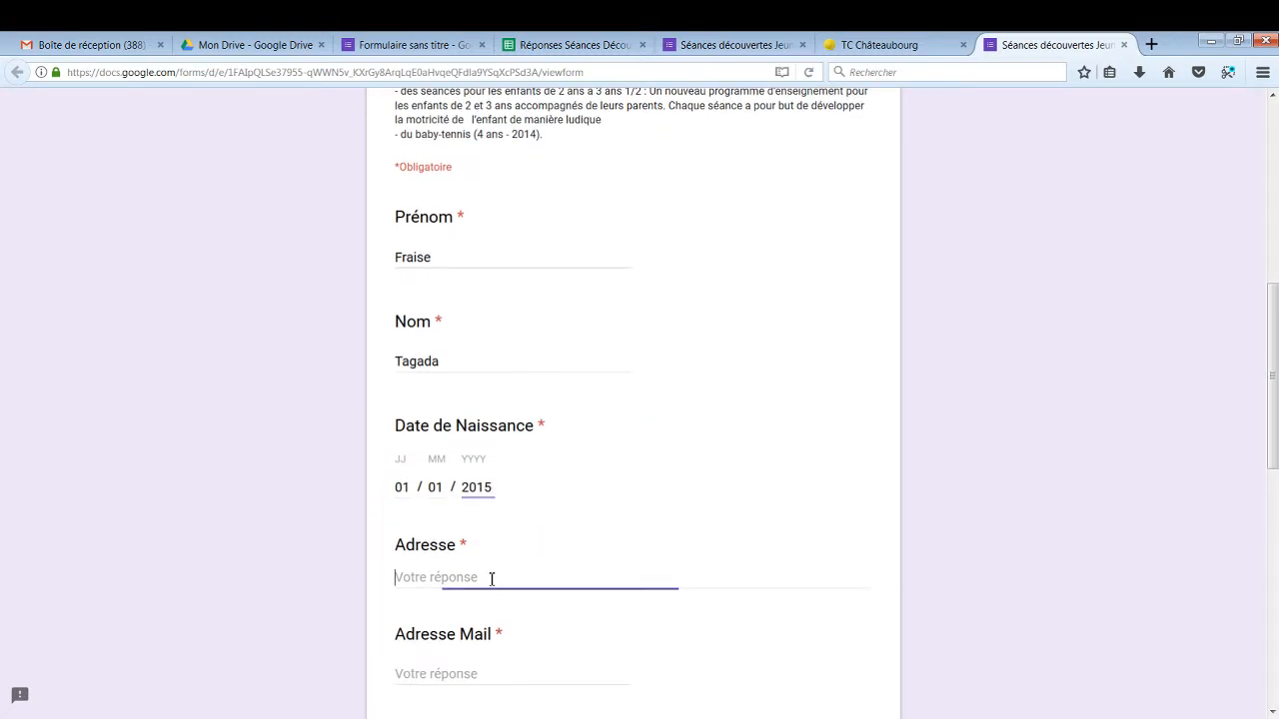
text(C)
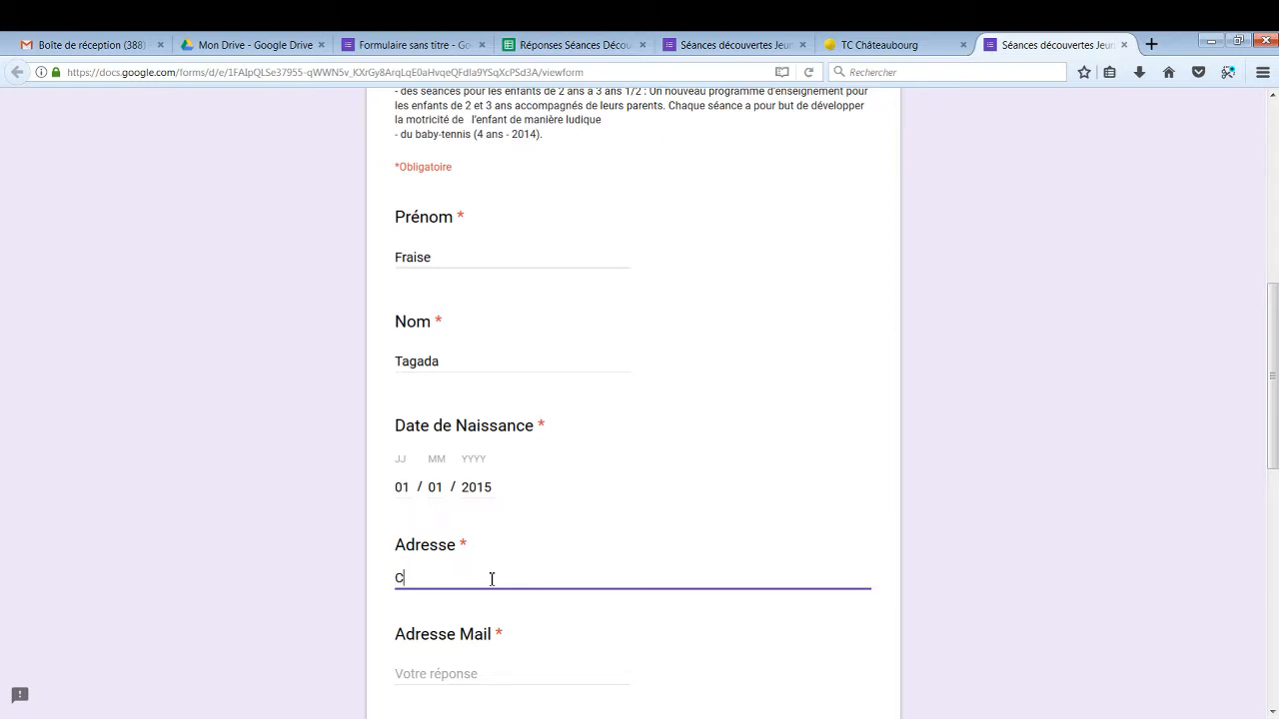
text(hateaubourg)
scroll(490, 569, down, 2)
click(474, 586)
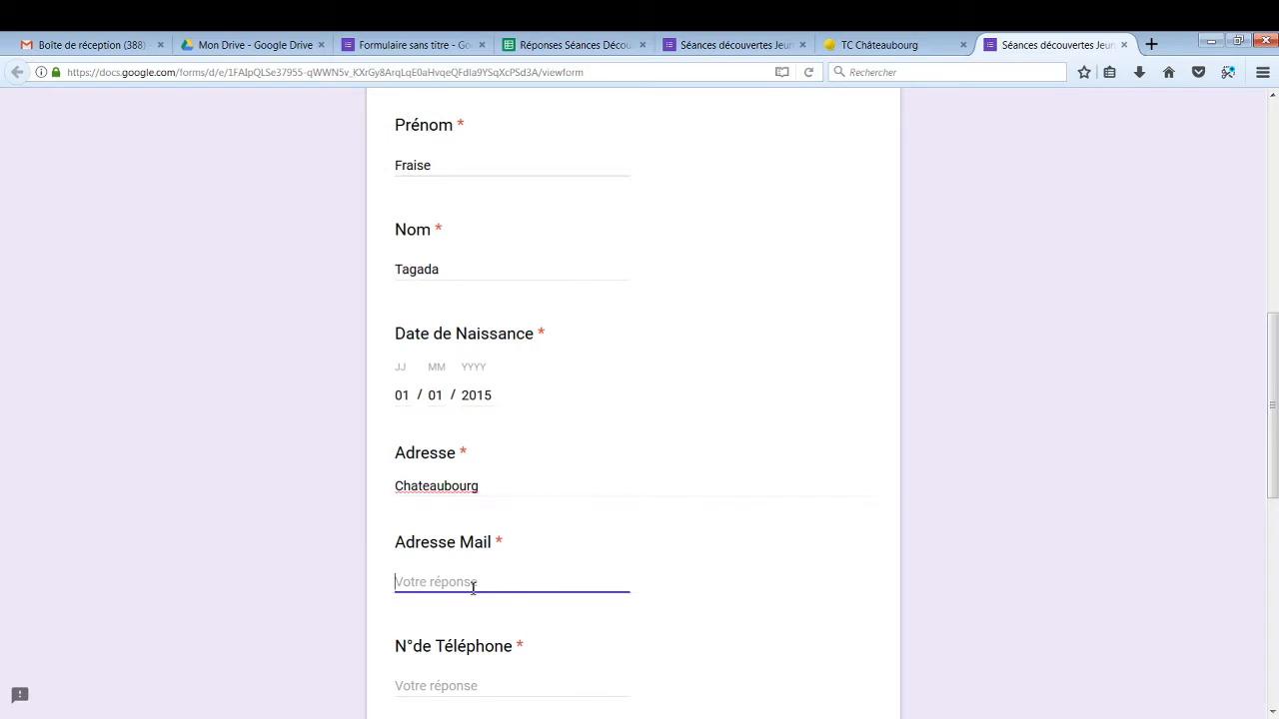
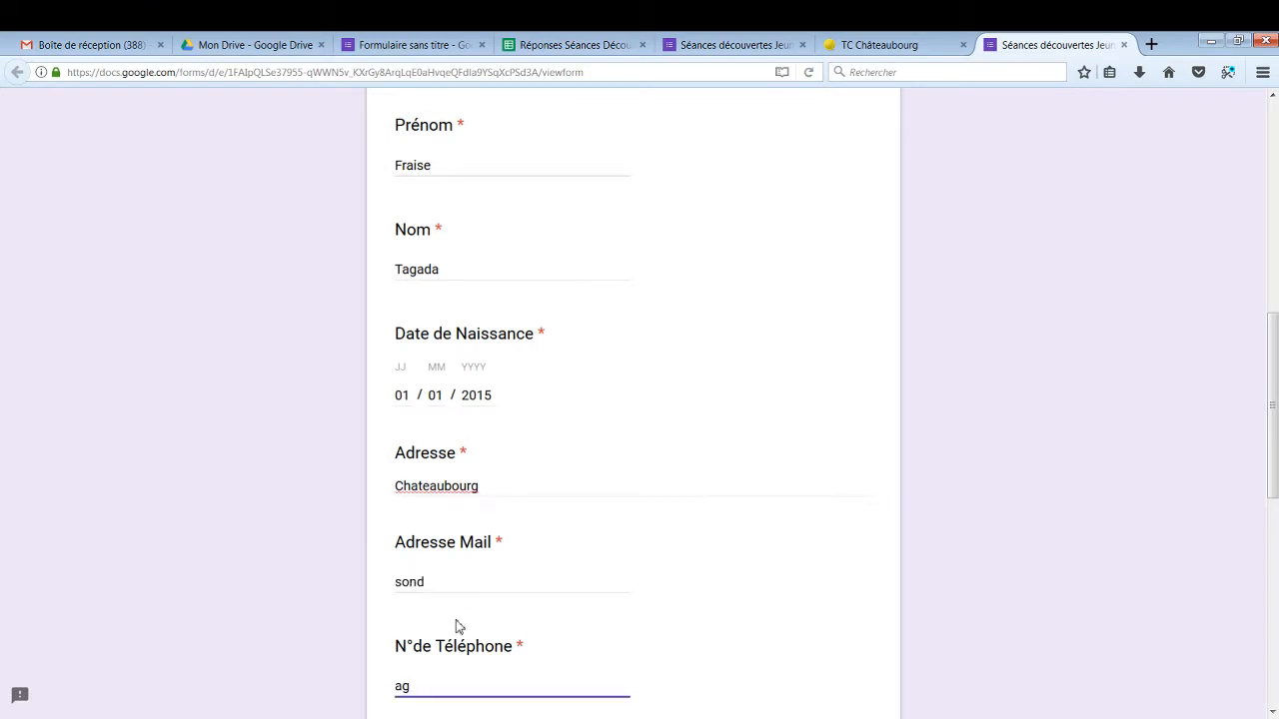
click(456, 580)
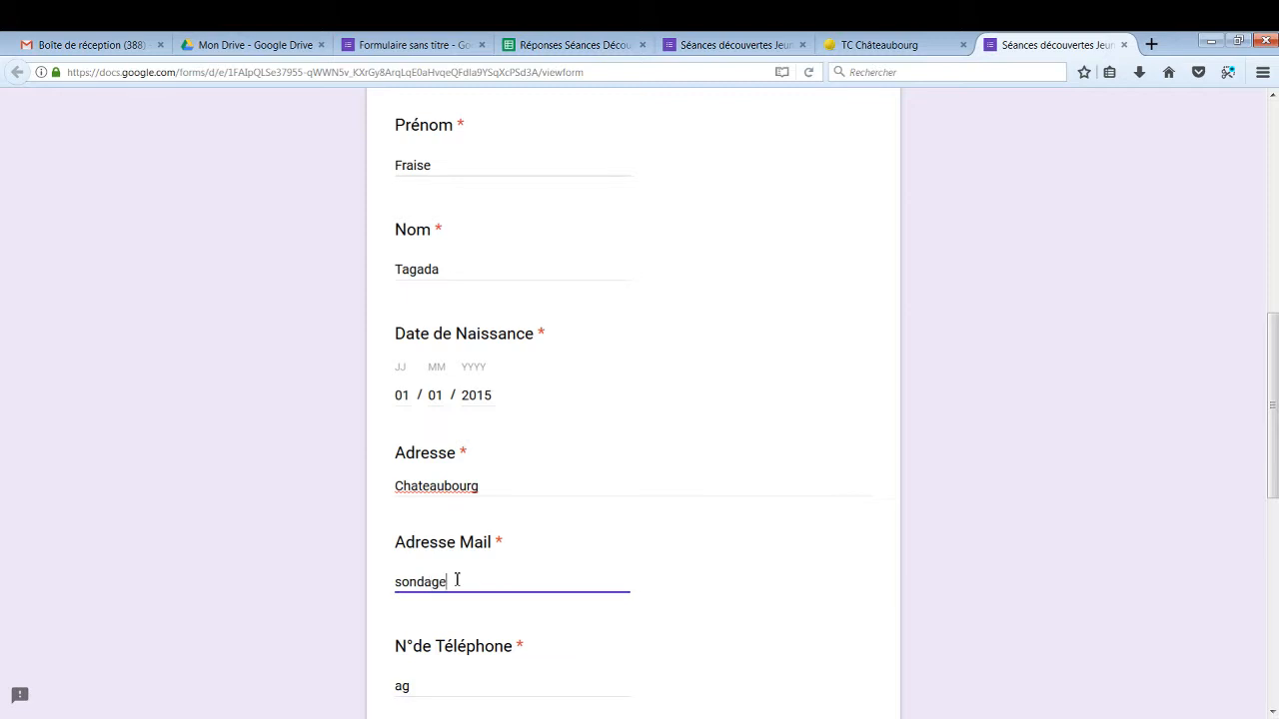
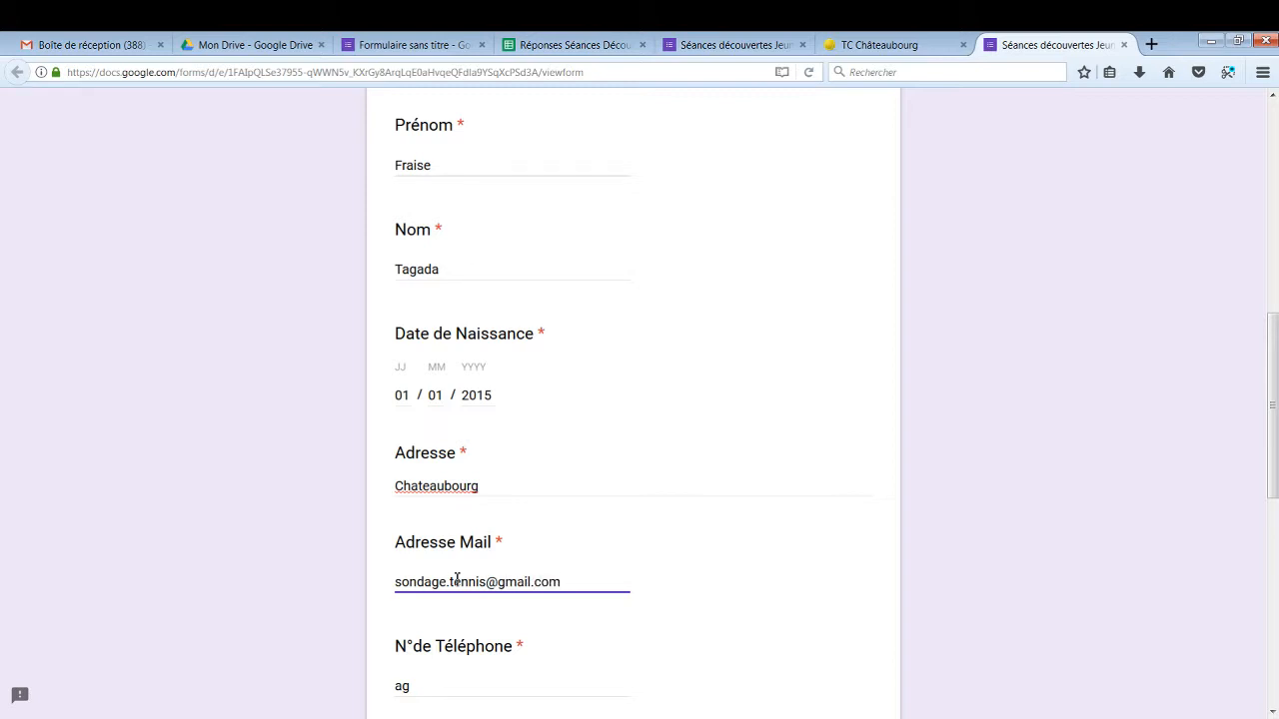
scroll(449, 700, down, 2)
click(440, 596)
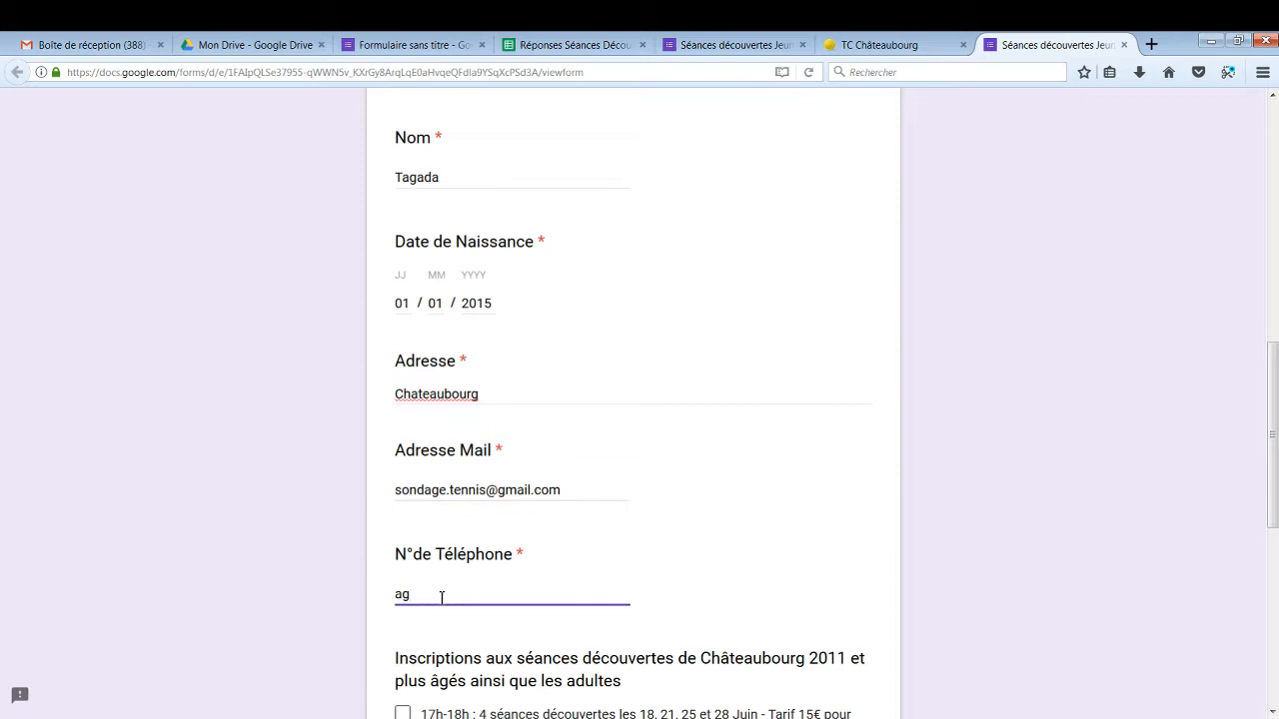
key(BackSpace)
key(BackSpace)
text(010203040506)
Tick the 18h-19h and 19h-20h sessions and submit the response with ENVOYER
scroll(452, 606, down, 3)
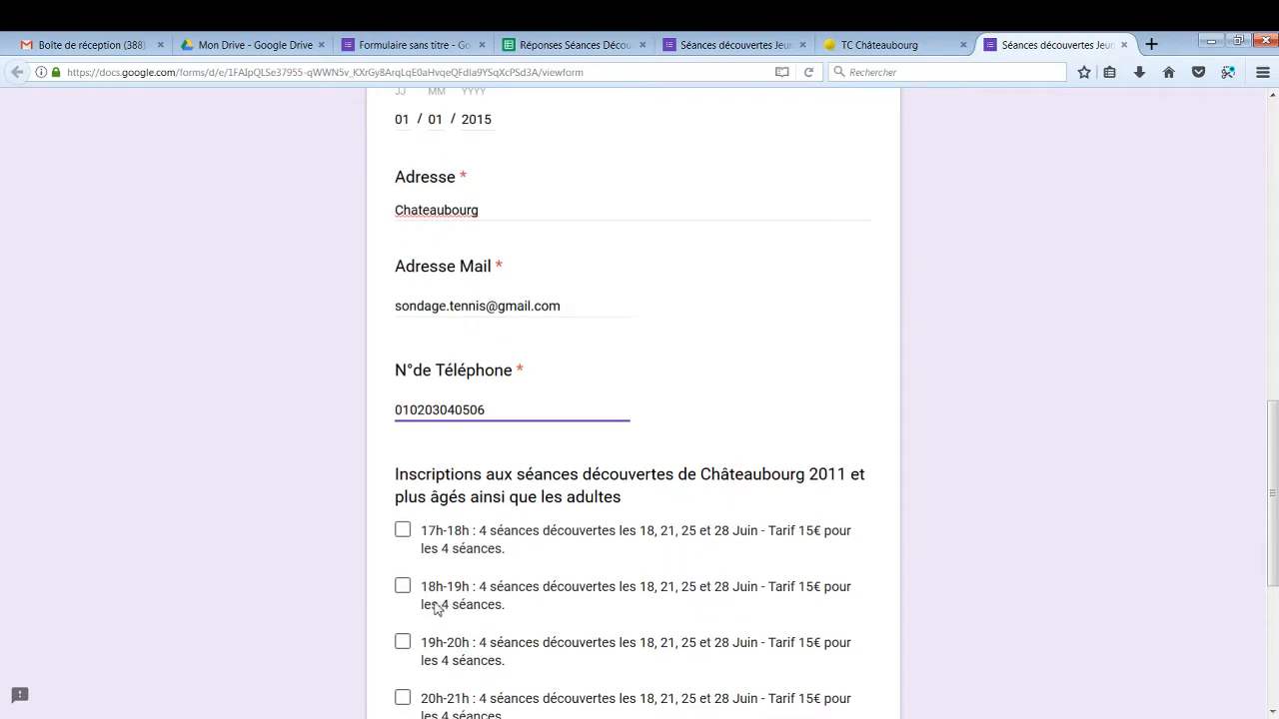
click(403, 586)
scroll(402, 617, down, 2)
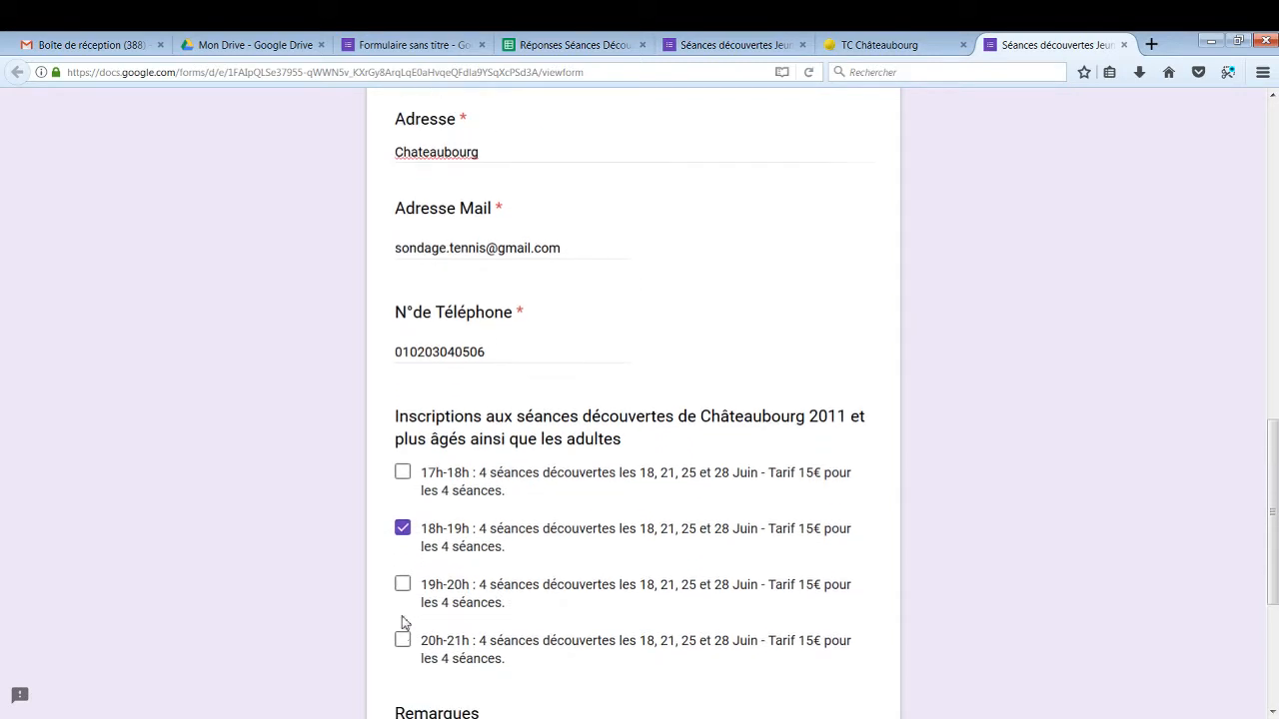
click(402, 556)
scroll(410, 599, down, 2)
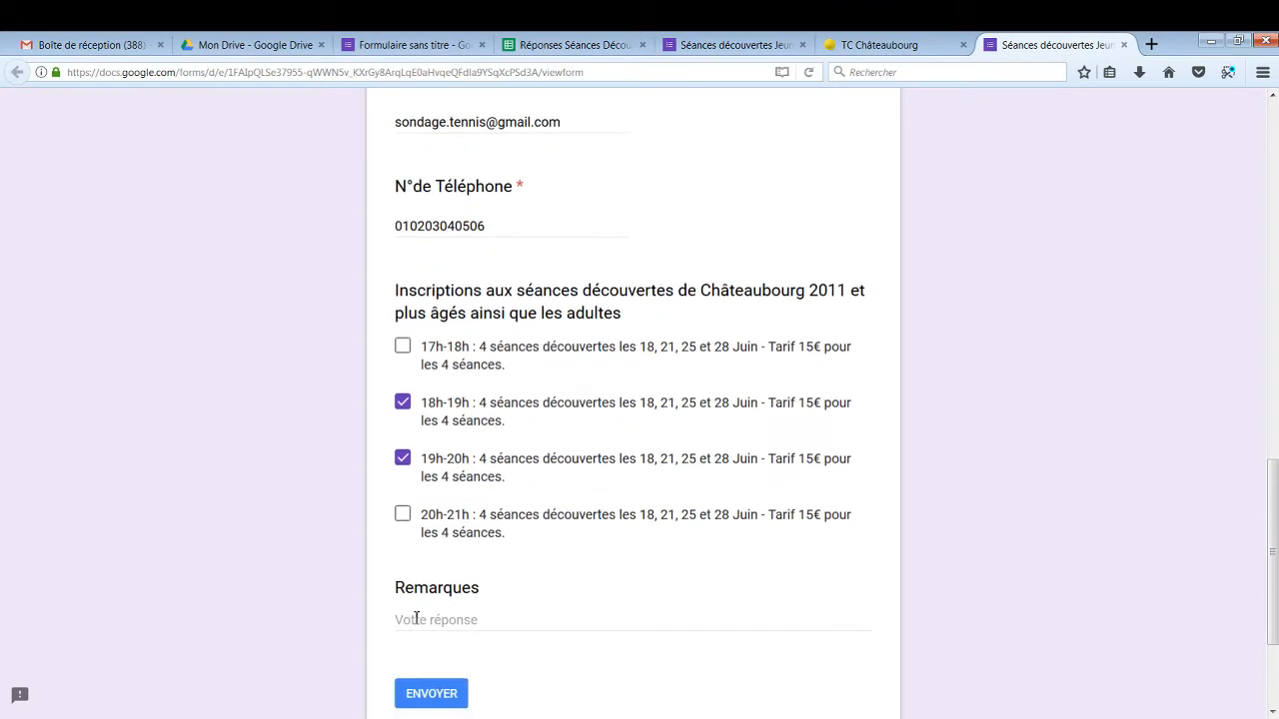
click(447, 700)
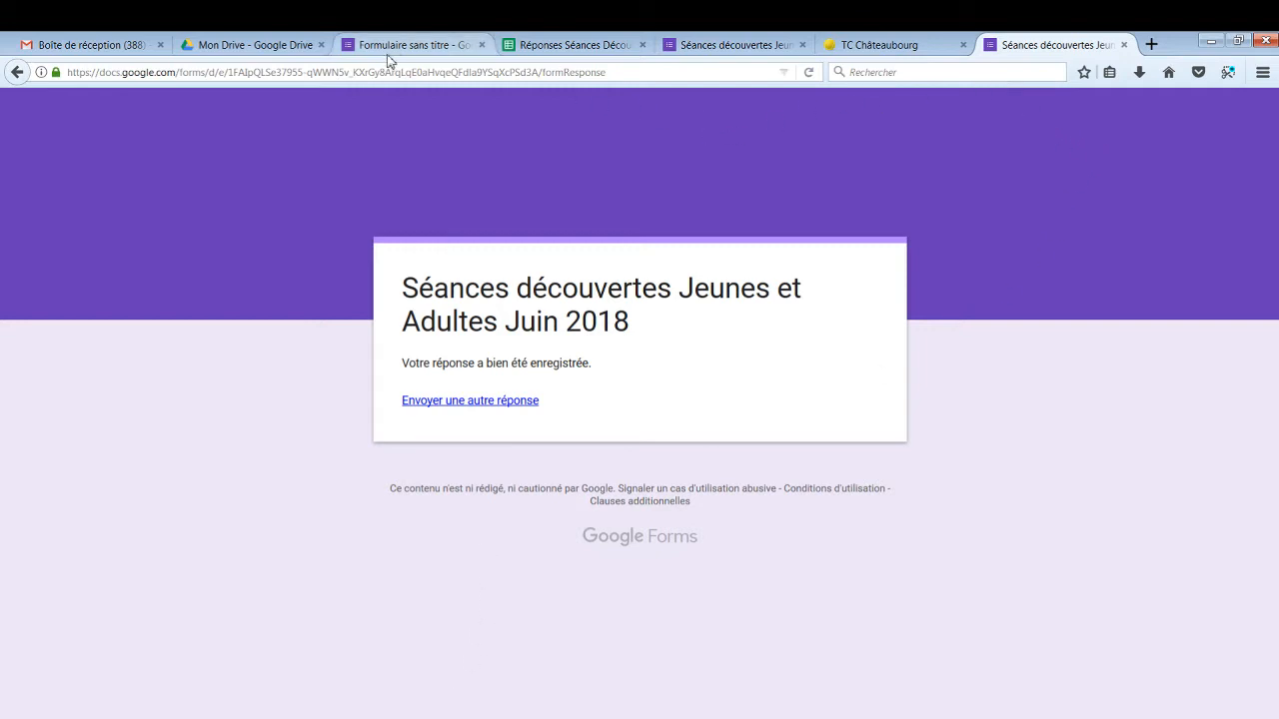
Open Réponses Séances Découvertes 2018 from Drive and check the test entry in row 2
click(295, 53)
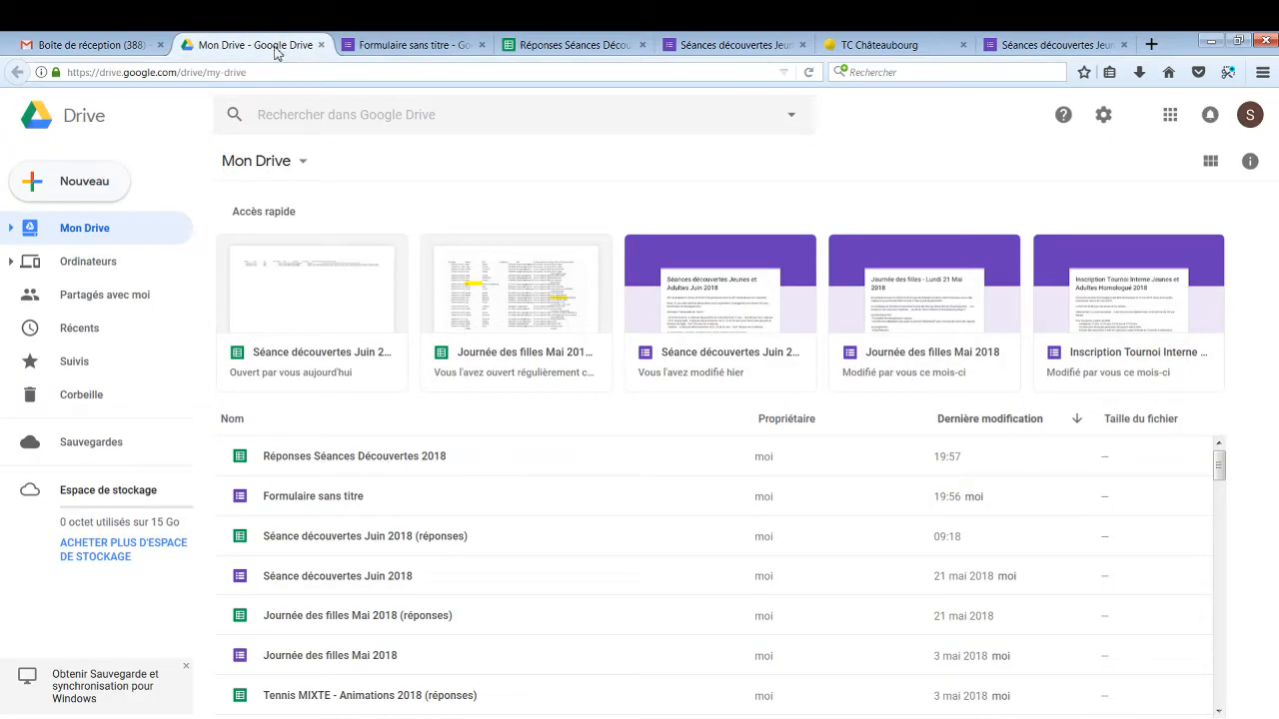
double_click(245, 462)
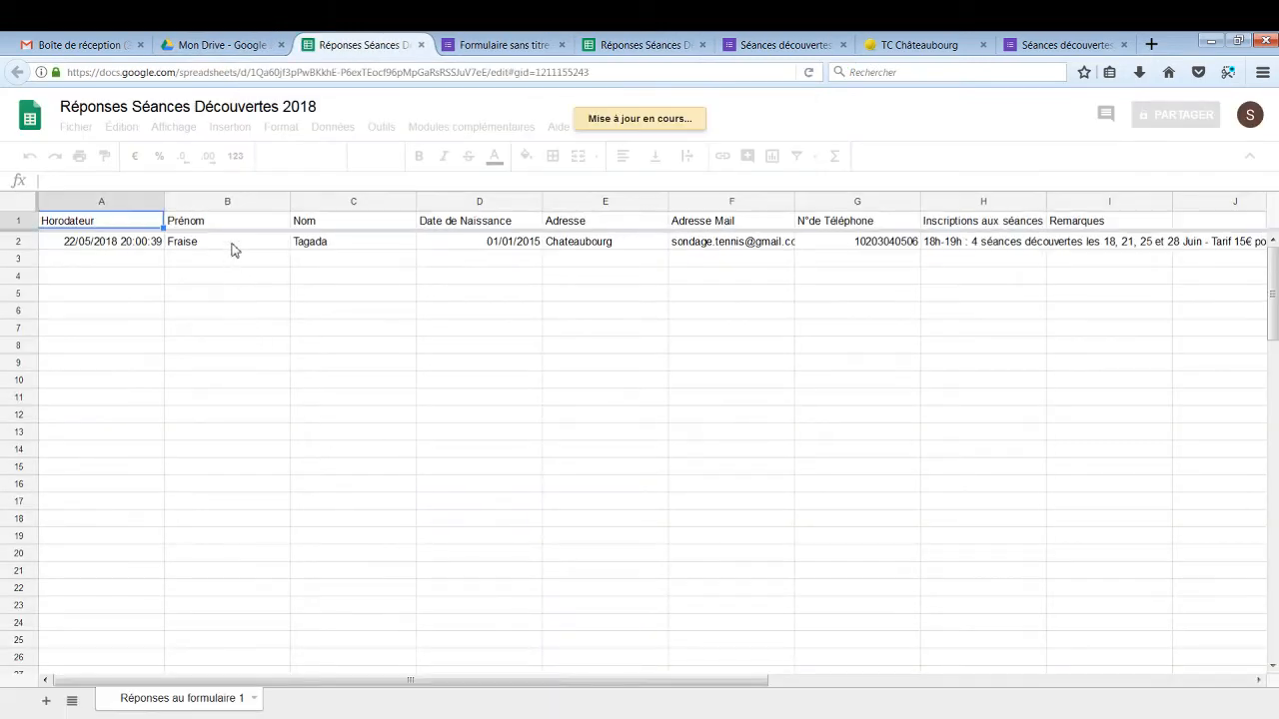
click(234, 246)
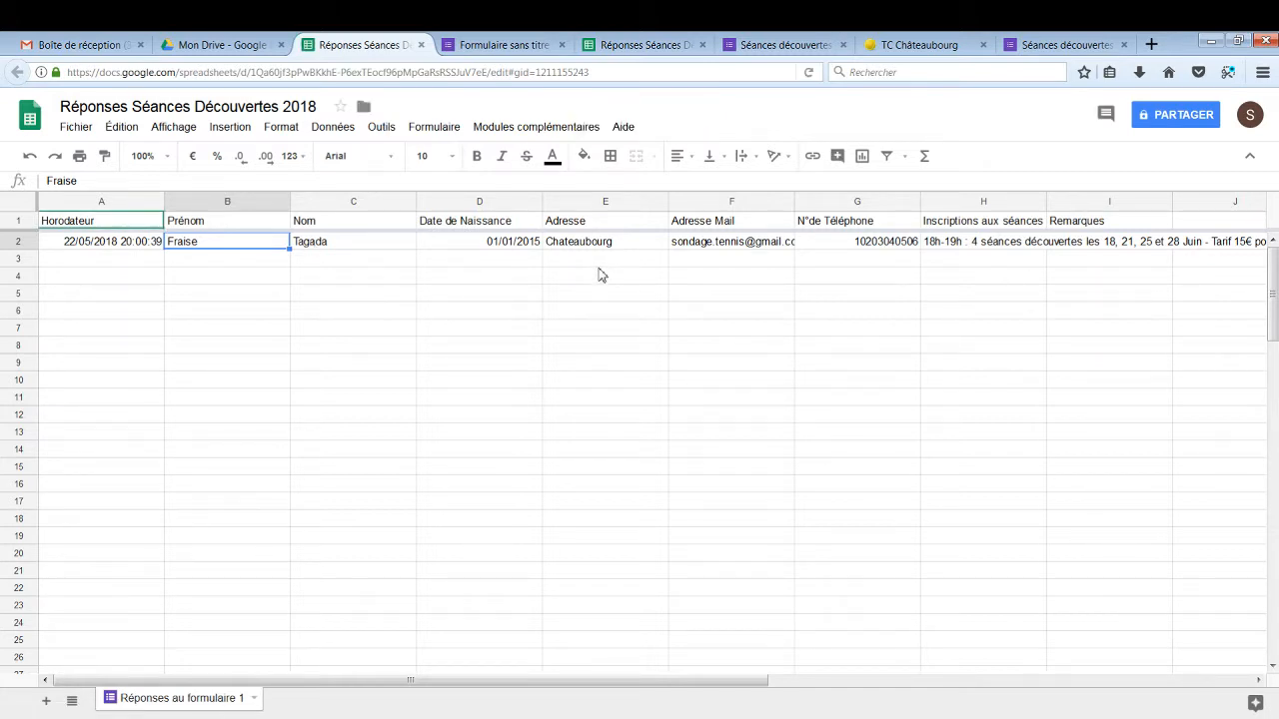
click(634, 50)
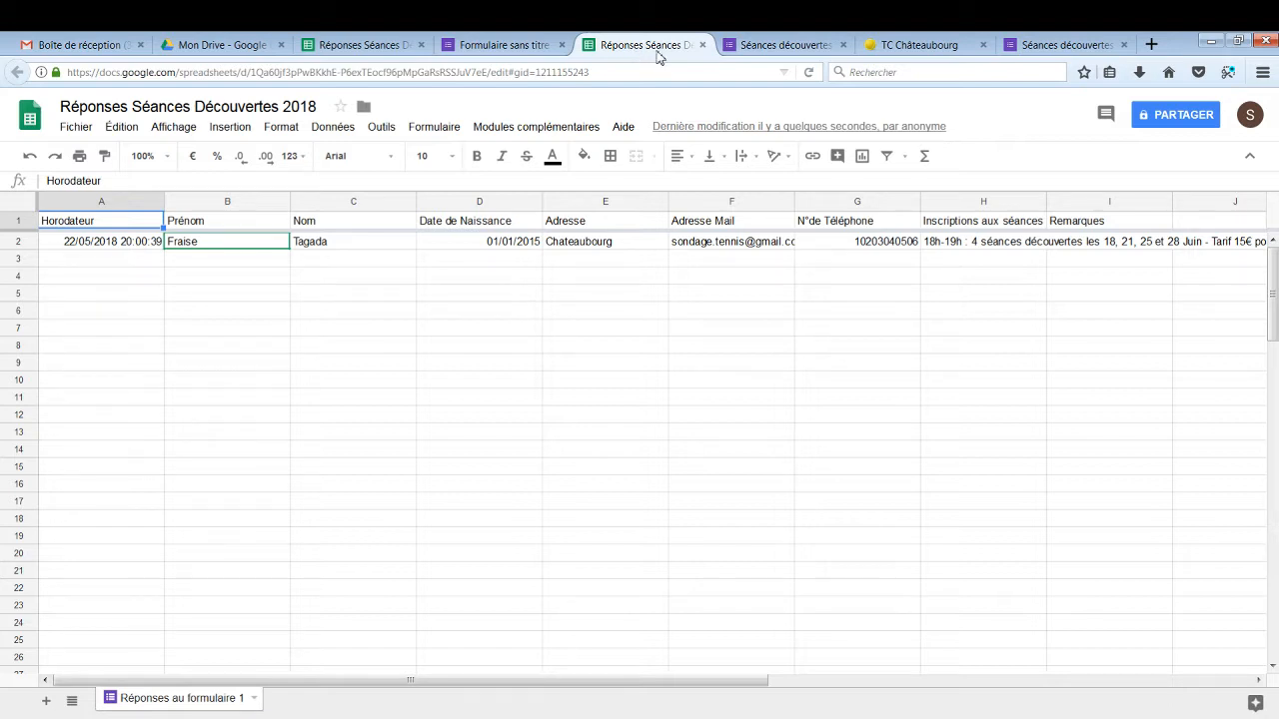
click(446, 134)
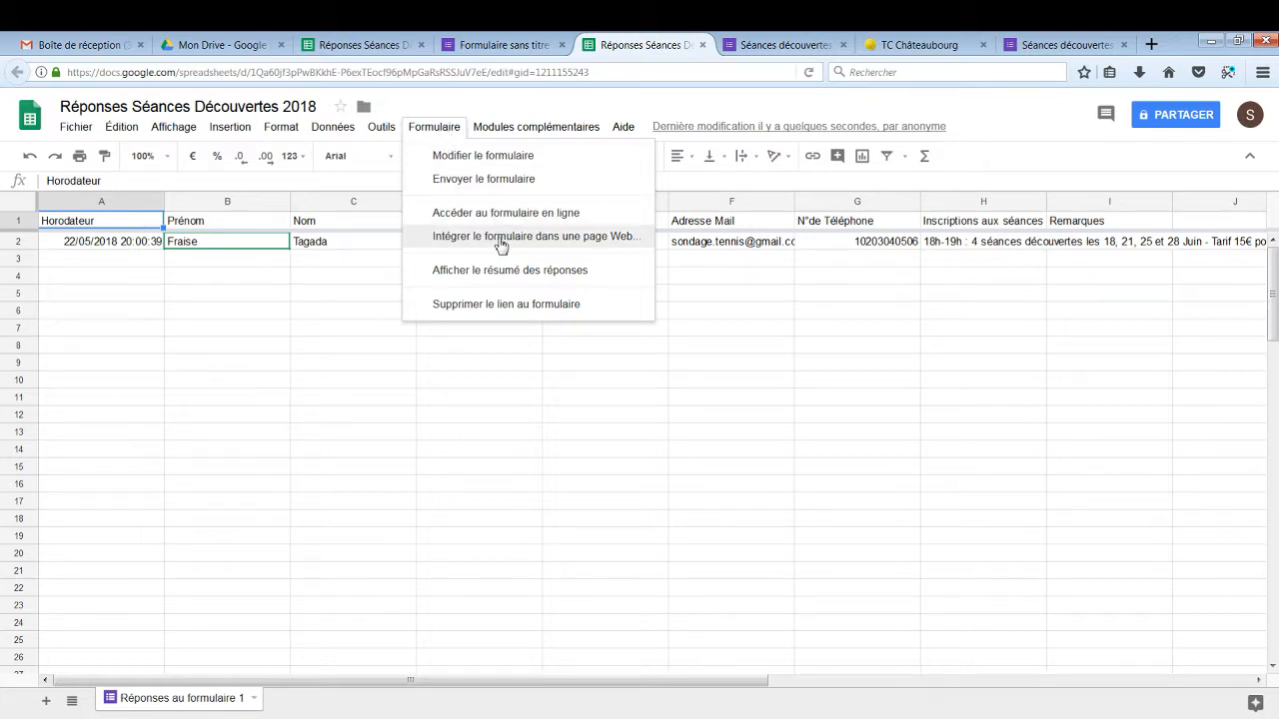
Get the 700×520 px iframe code from Intégrer le formulaire dans une page Web and select it
click(500, 240)
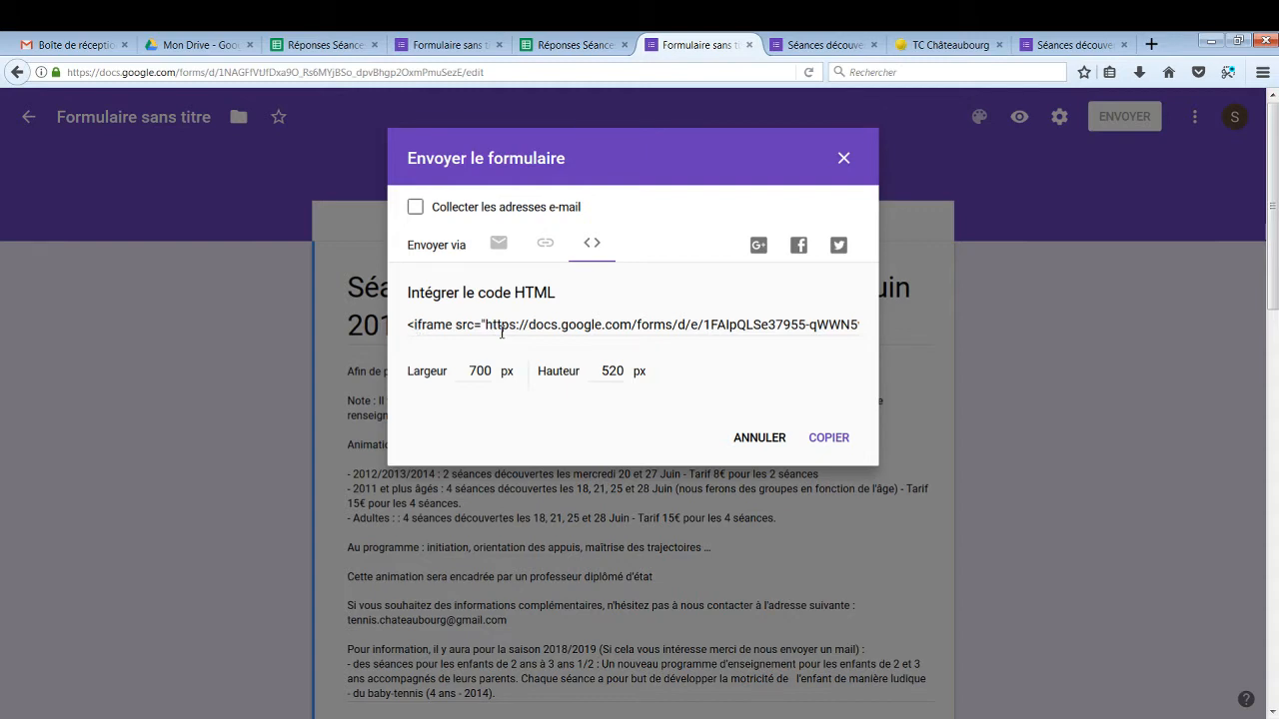
click(631, 322)
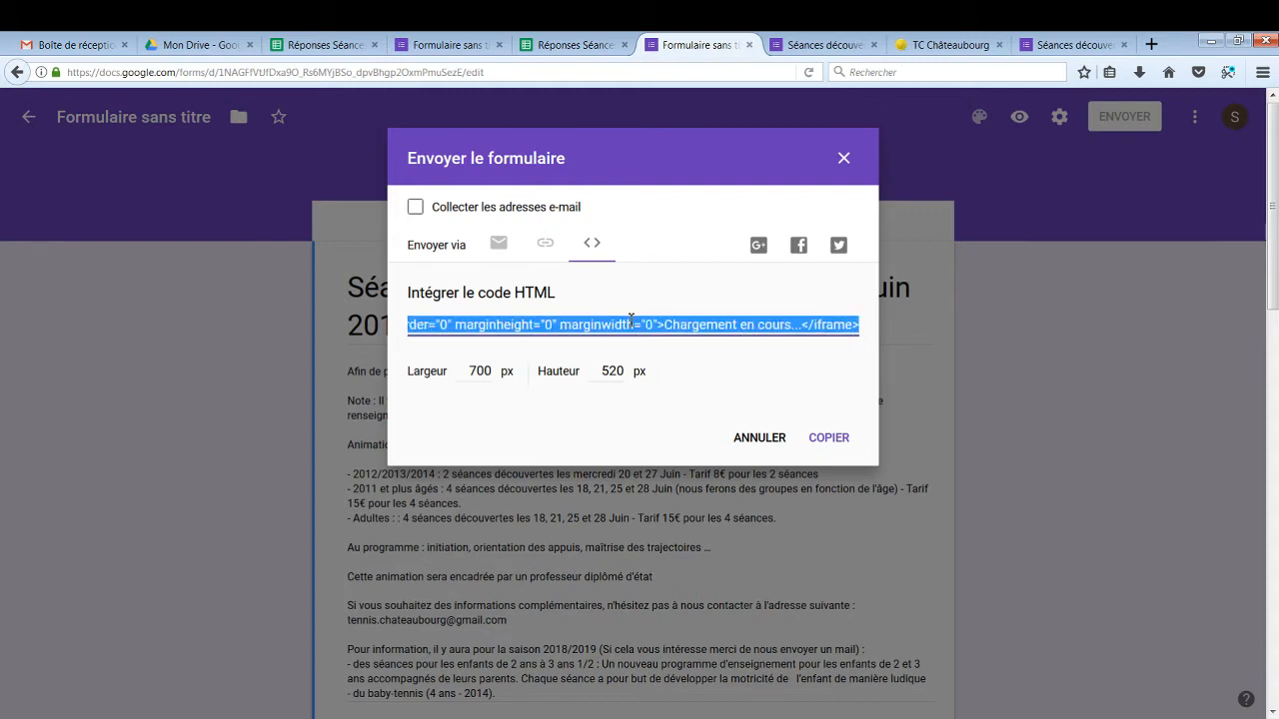
click(933, 47)
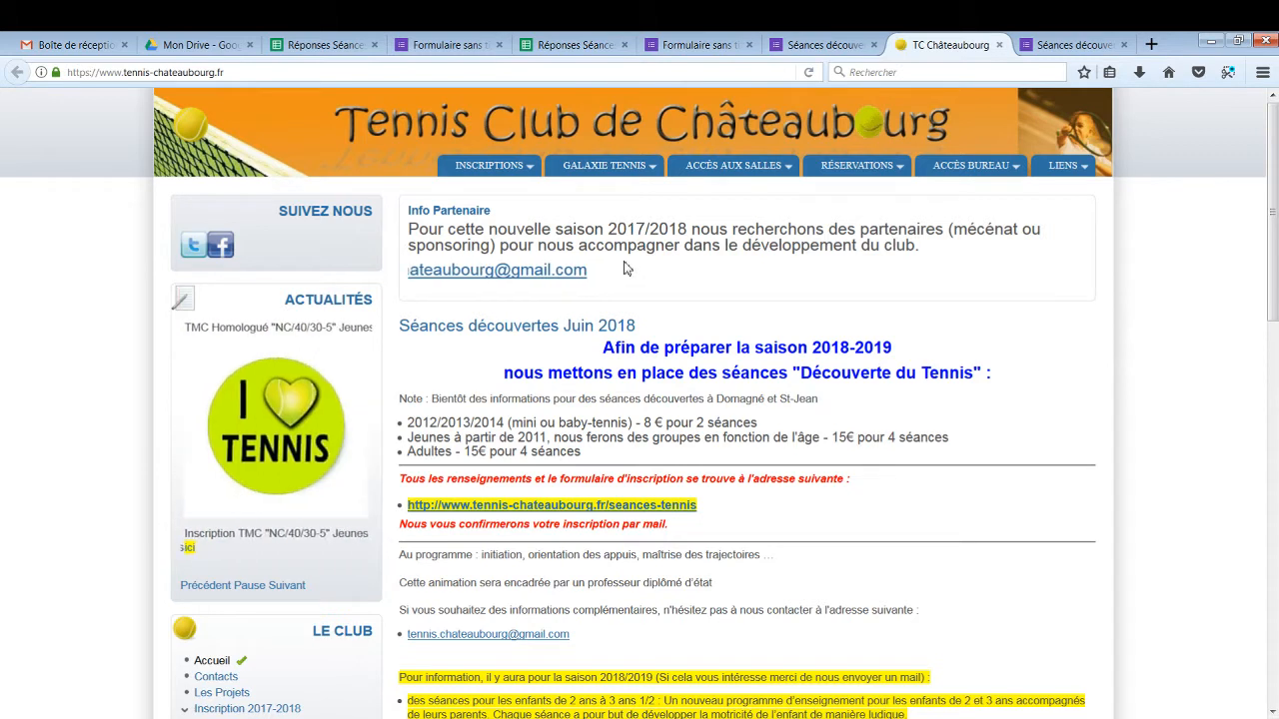
Open INSCRIPTIONS > Inscription séances découvertes en juin and scroll through the embedded form
mouse_move(512, 169)
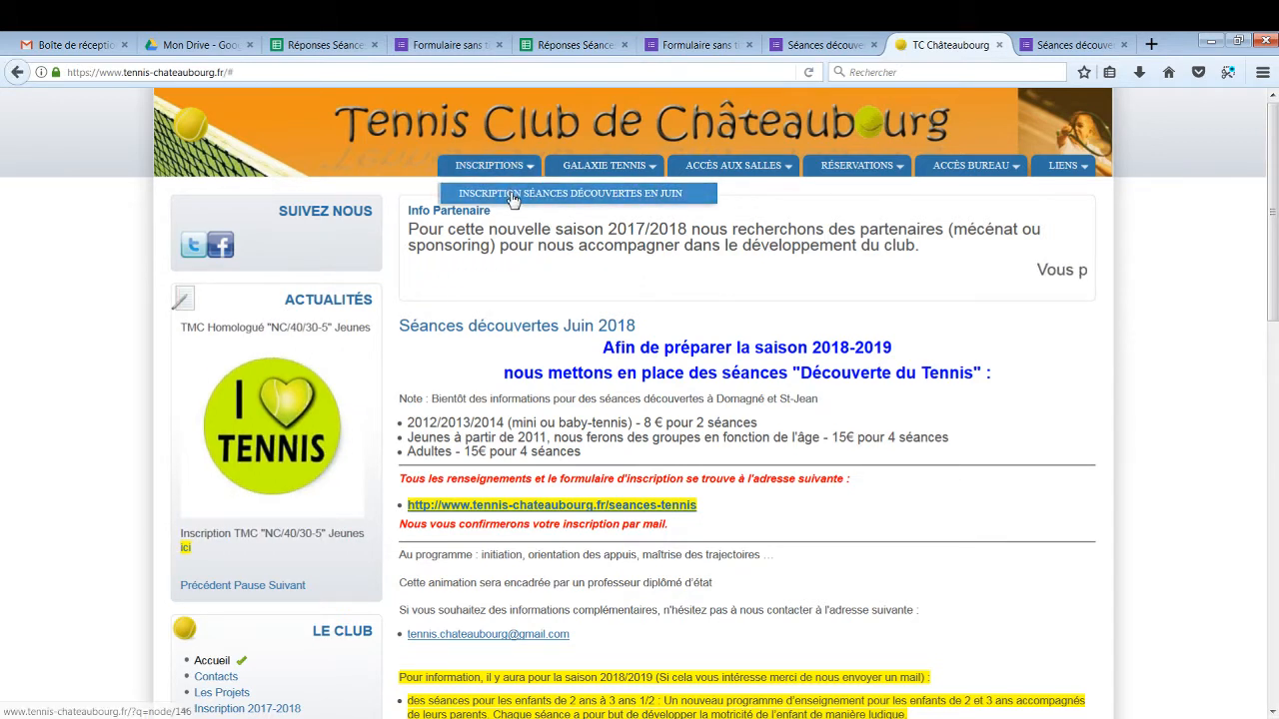
click(511, 196)
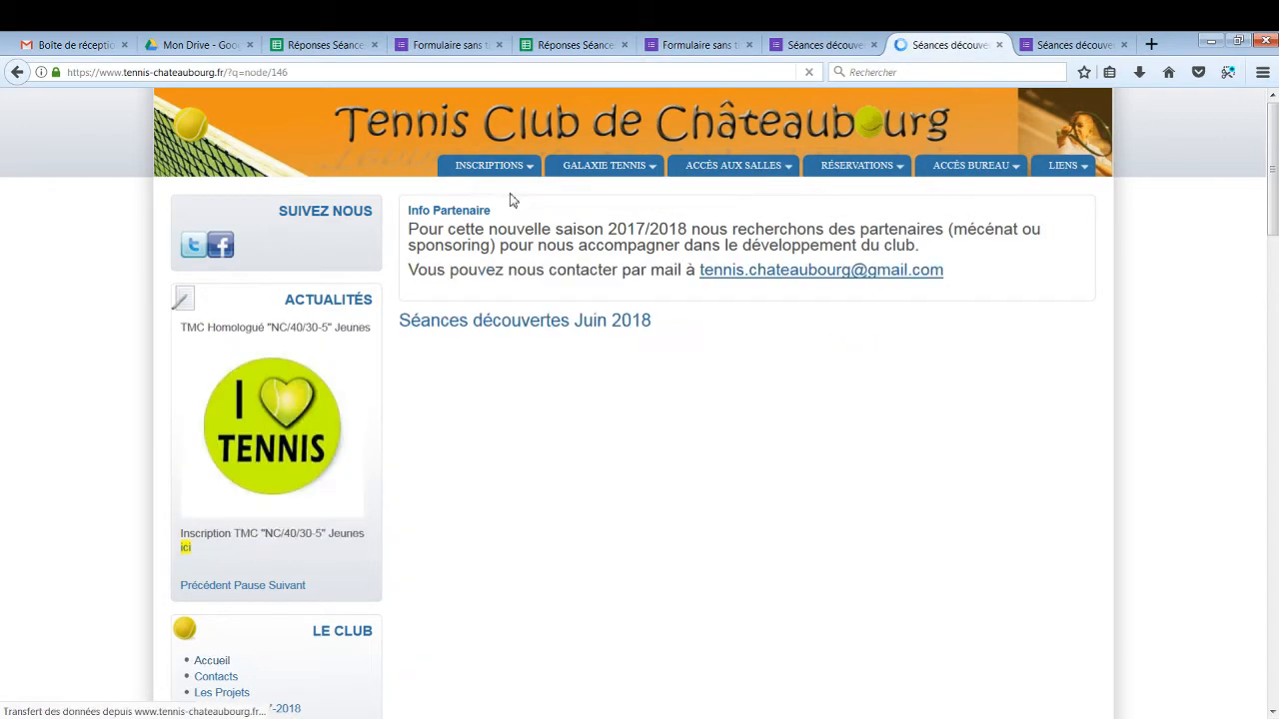
scroll(682, 417, down, 4)
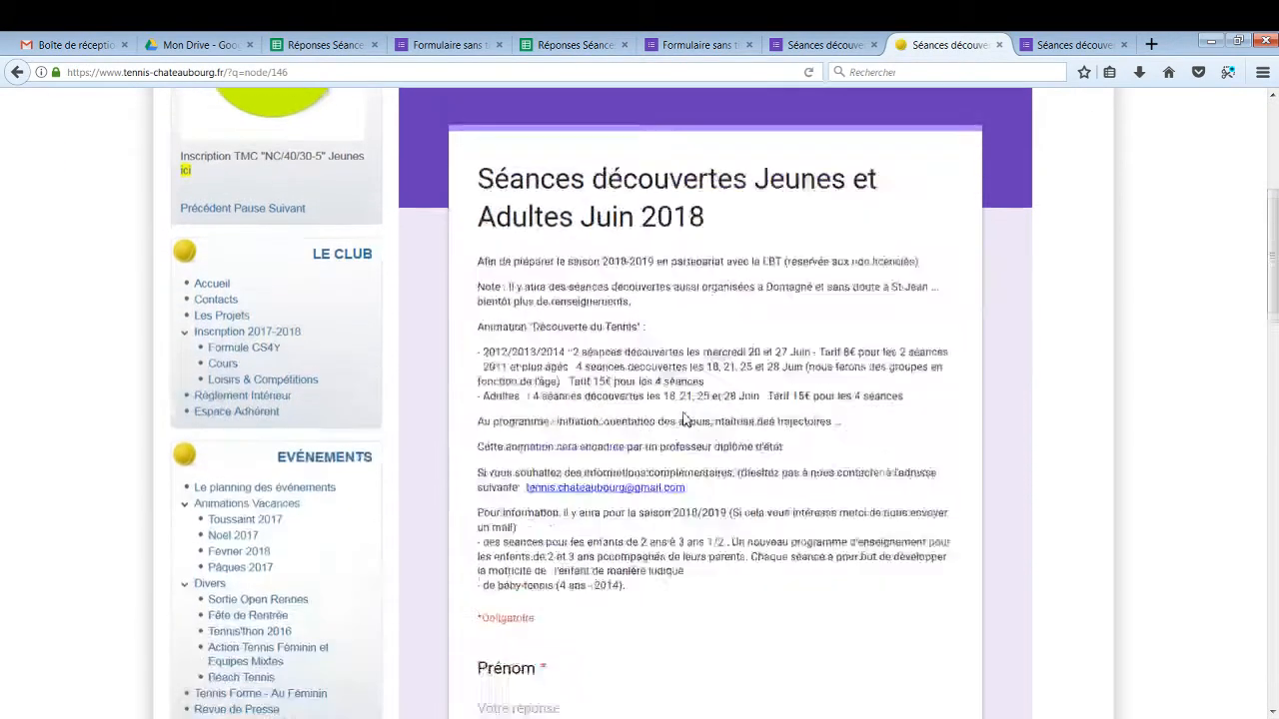
scroll(682, 418, down, 8)
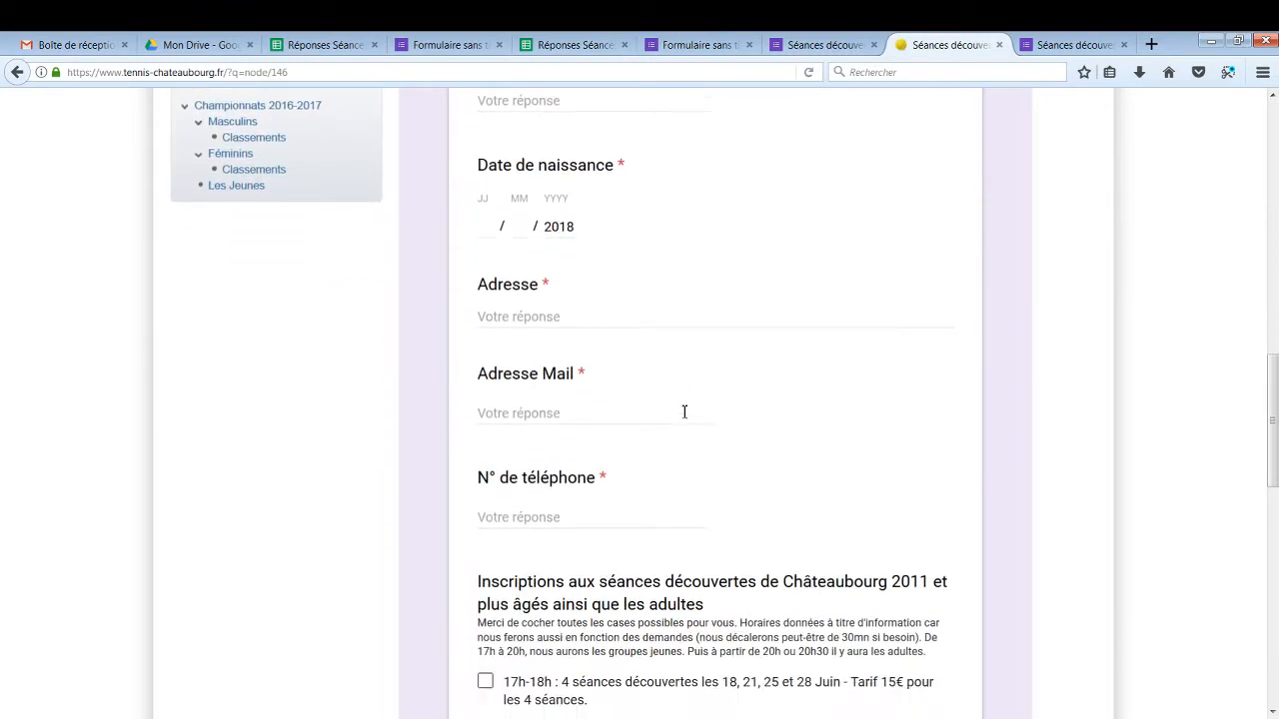
scroll(684, 414, down, 1)
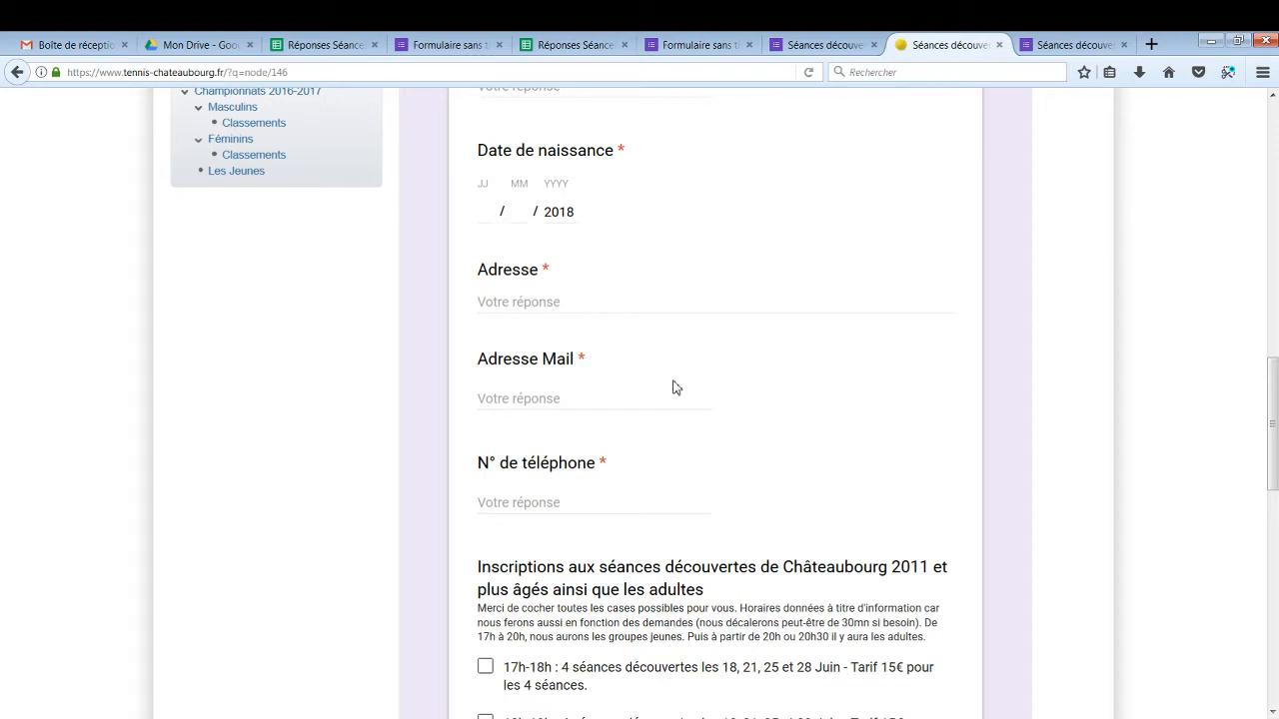
click(340, 50)
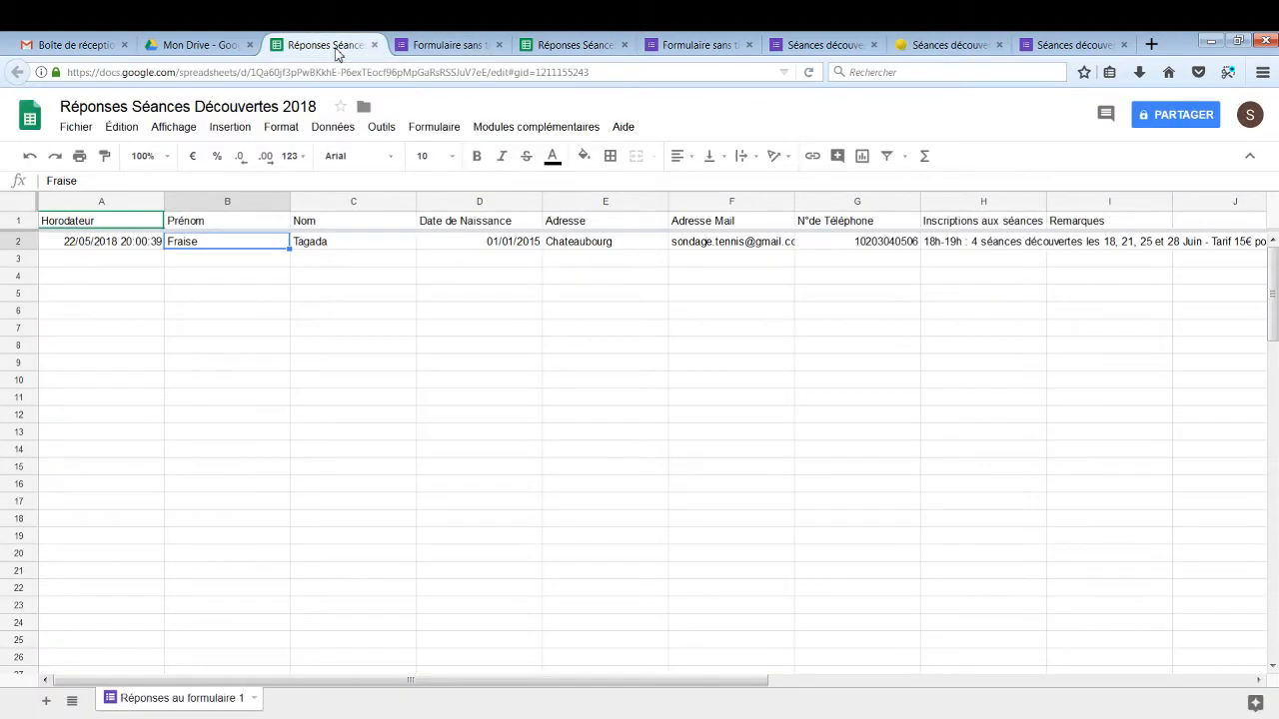
Select the Adresse Mail cells F2 through F16 in the responses sheet
click(713, 243)
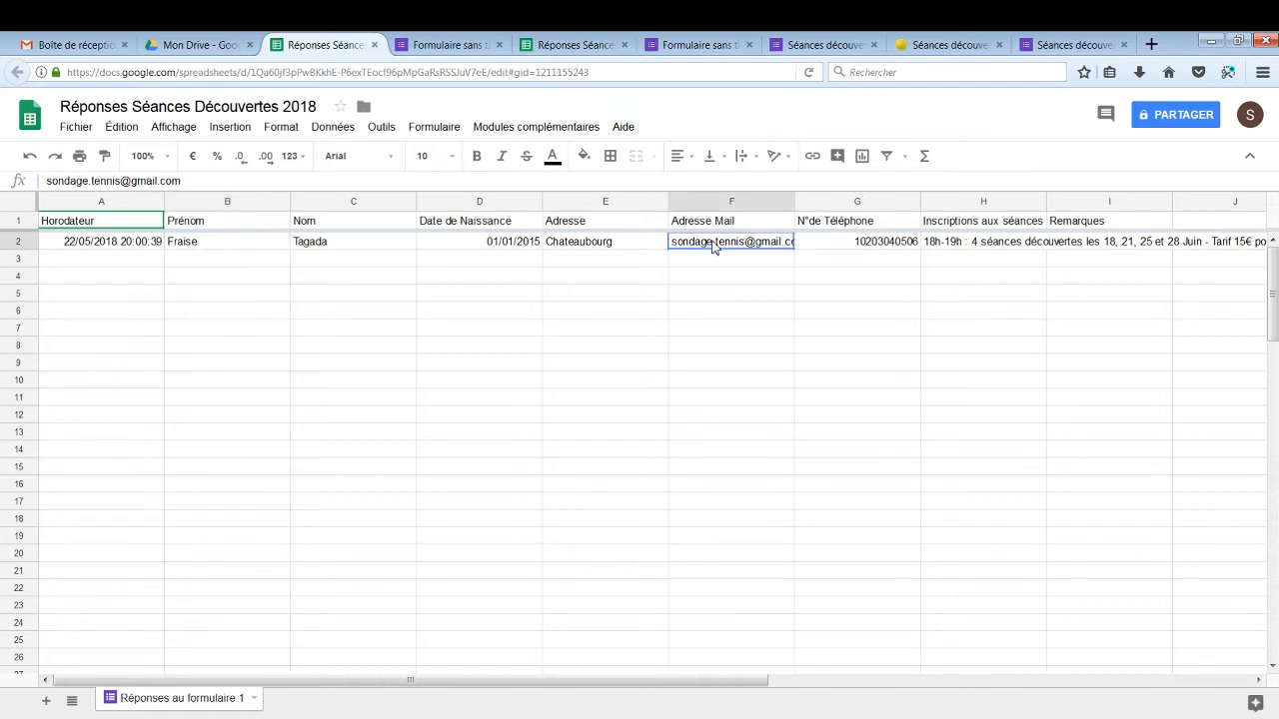
drag(713, 247, 715, 491)
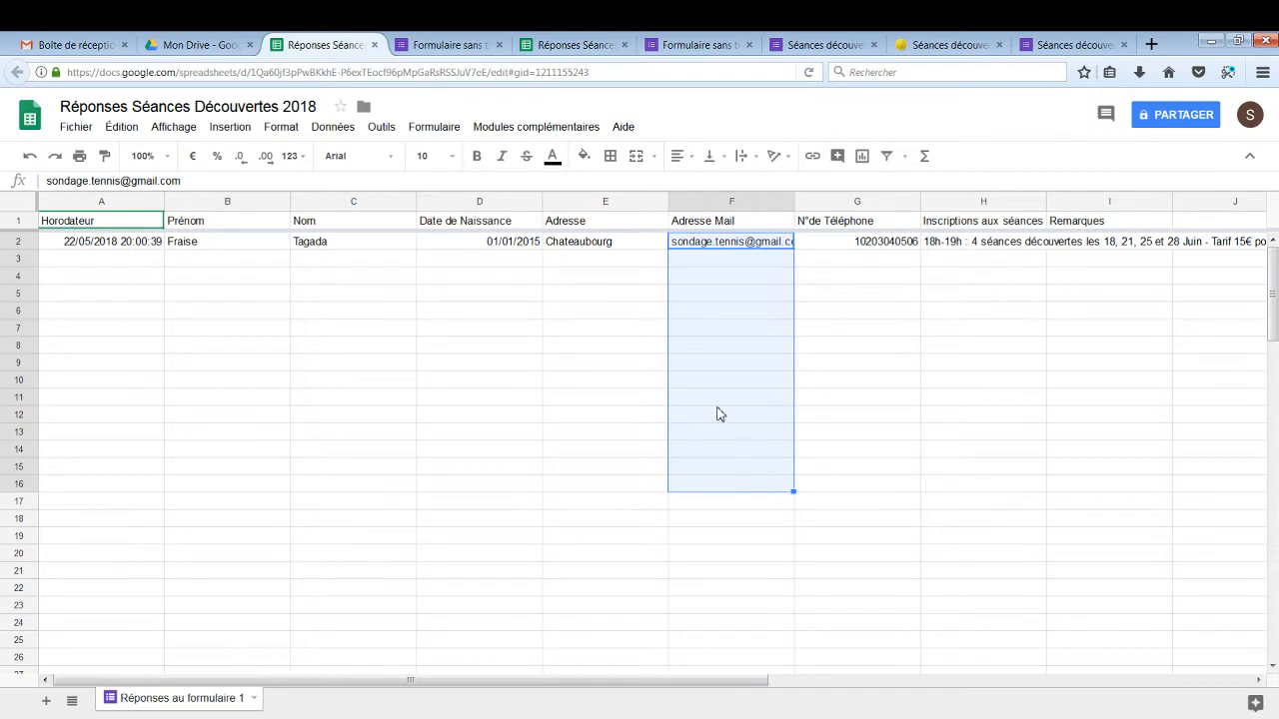